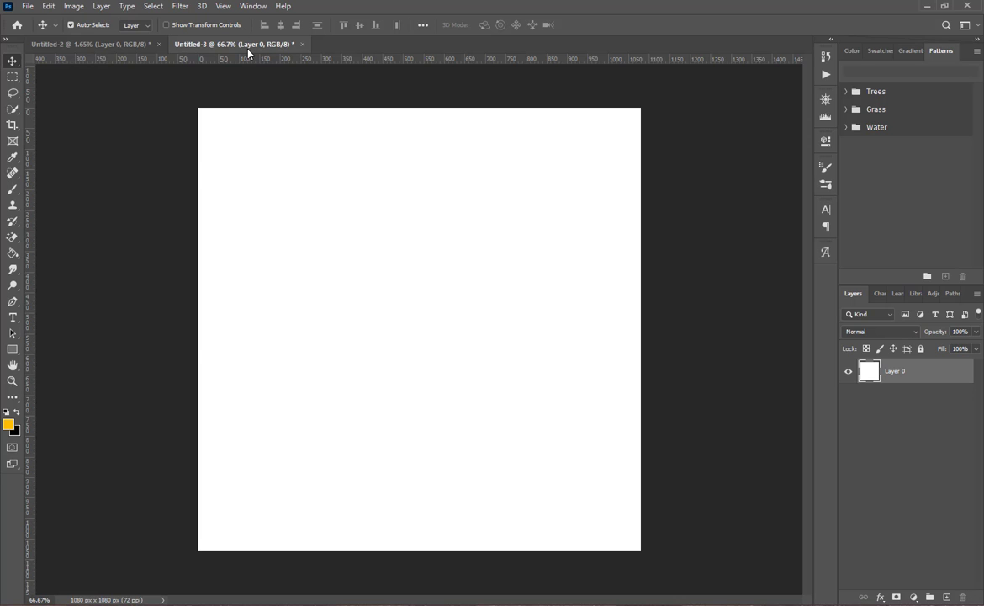
Step: Place guides along all four edges of the 1080 px square canvas
drag(251, 60, 321, 551)
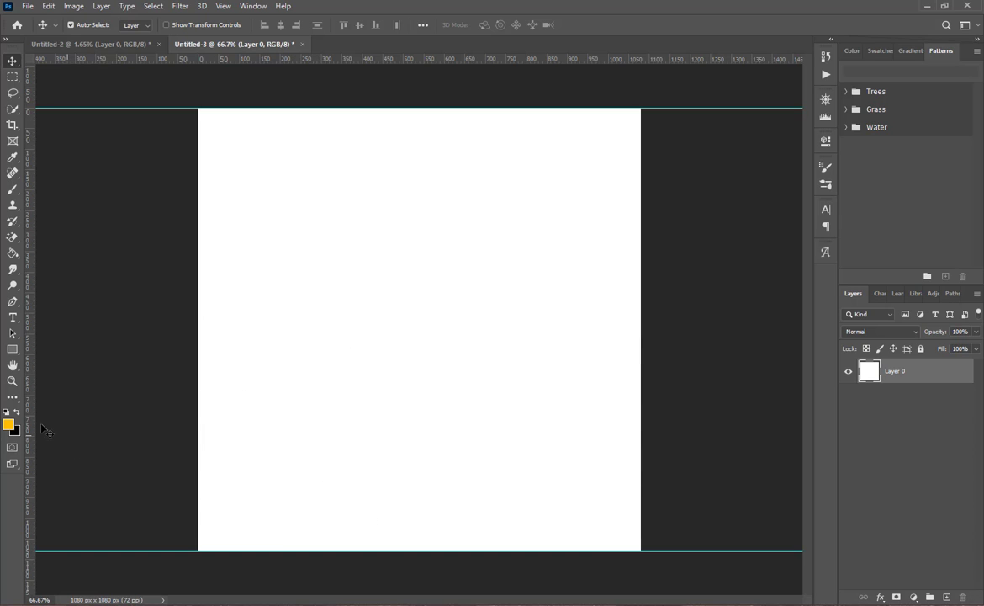
drag(29, 387, 198, 415)
drag(34, 383, 641, 365)
Step: Draw a right-triangle shape about 705 px wide and 477 px high in the canvas's upper-right corner with the Pen tool
click(12, 302)
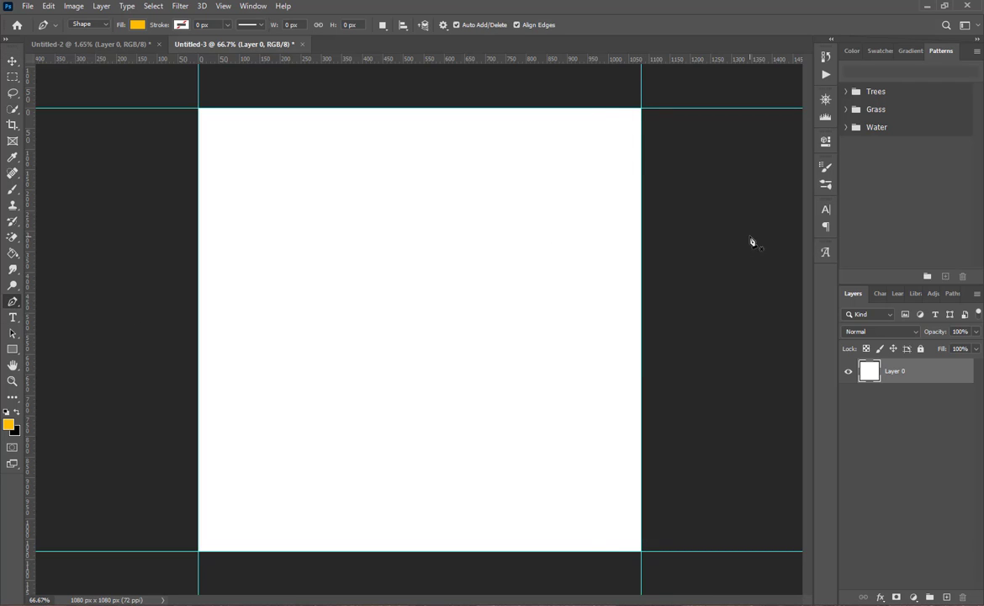
click(641, 108)
click(641, 305)
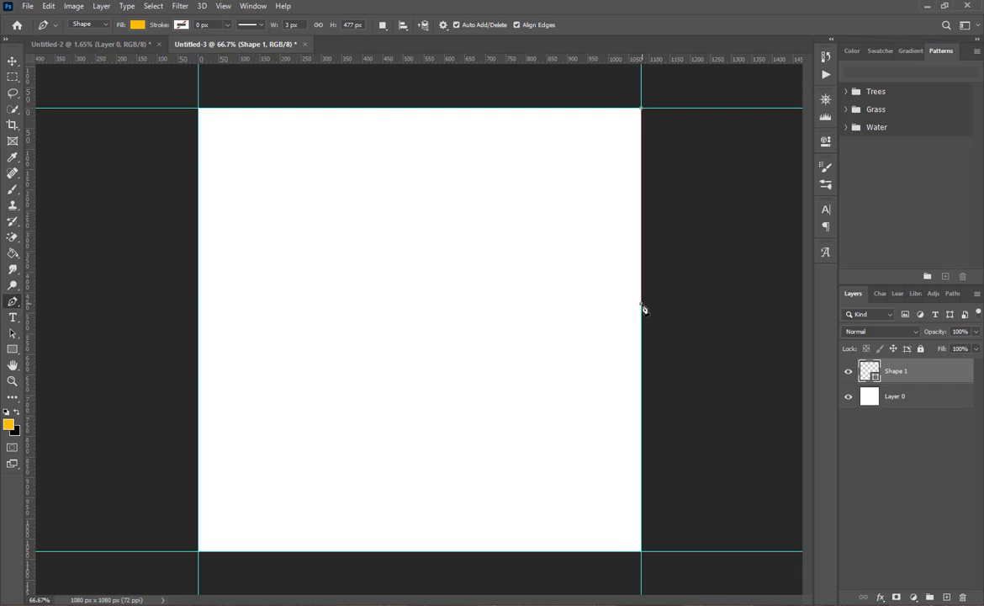
click(352, 108)
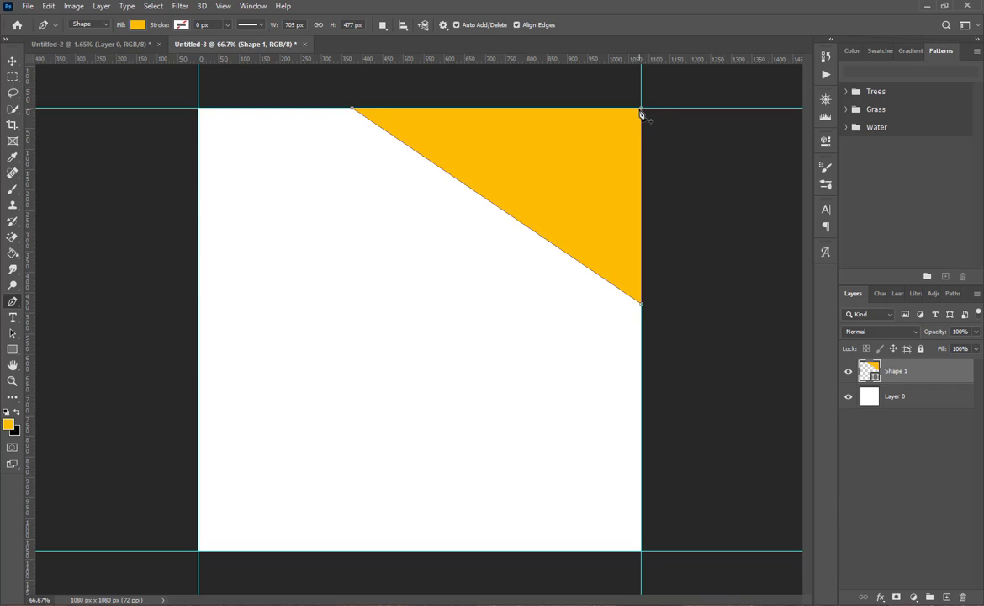
click(642, 109)
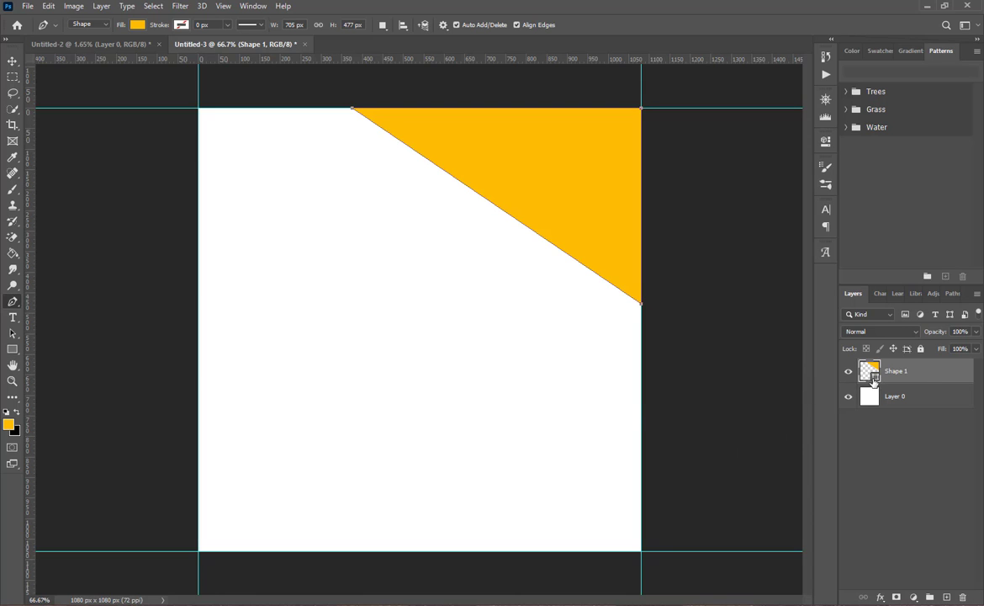
Step: Recolor the triangle pale yellow #f7de95 and duplicate its layer
double_click(871, 372)
drag(599, 218, 545, 211)
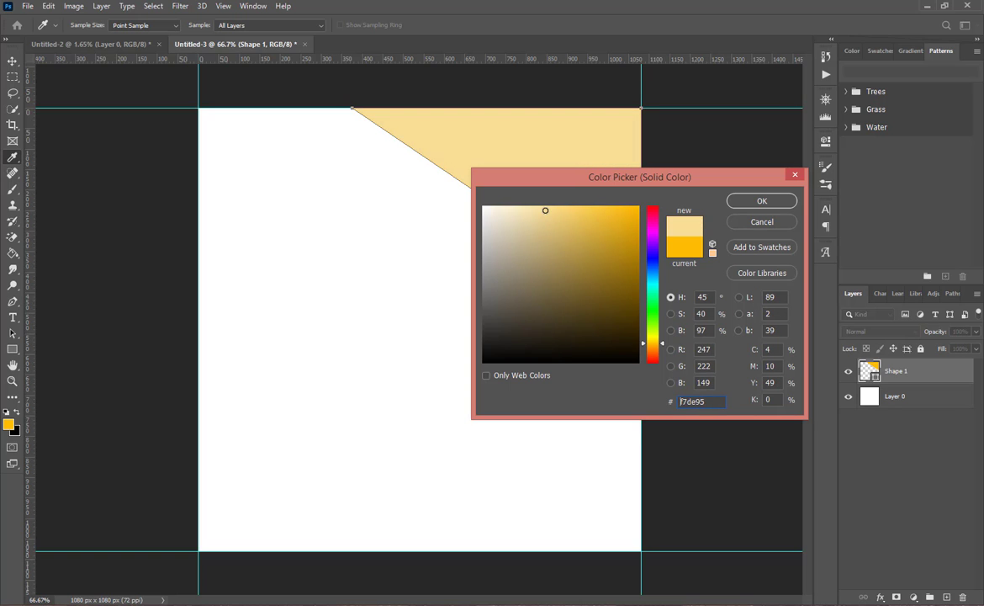
click(734, 205)
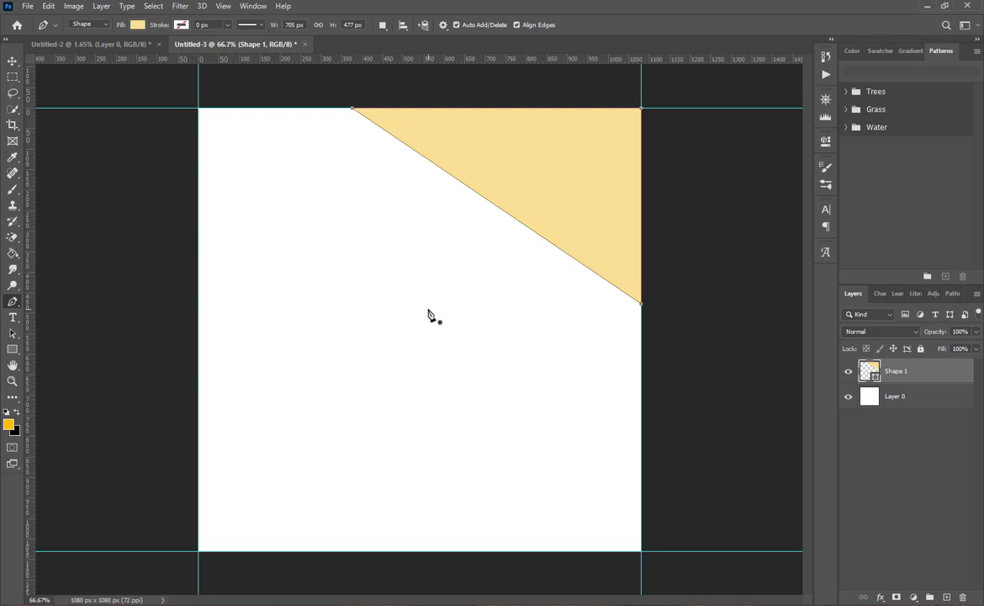
key(v)
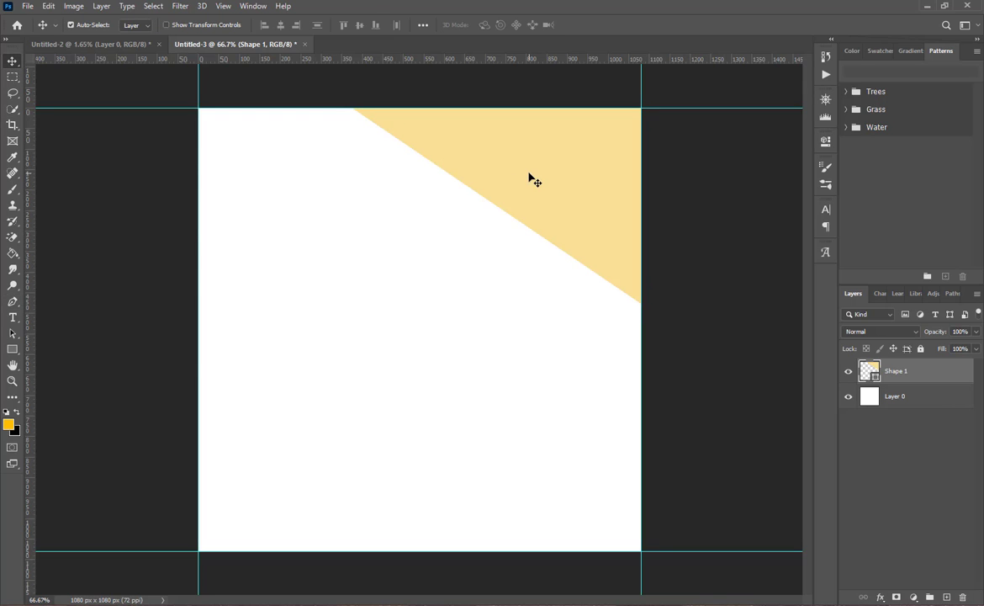
key(ctrl+j)
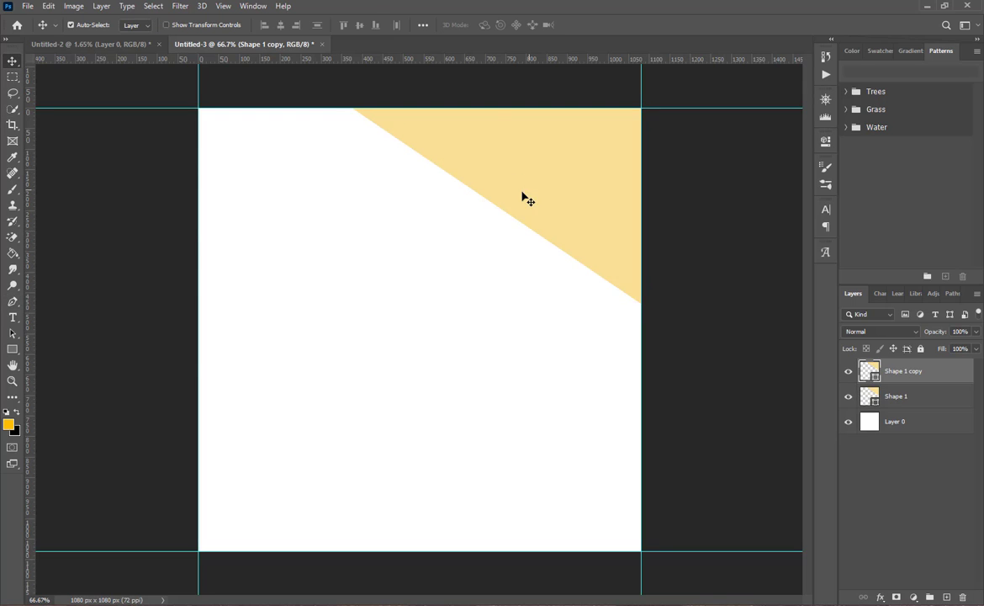
key(ctrl+t)
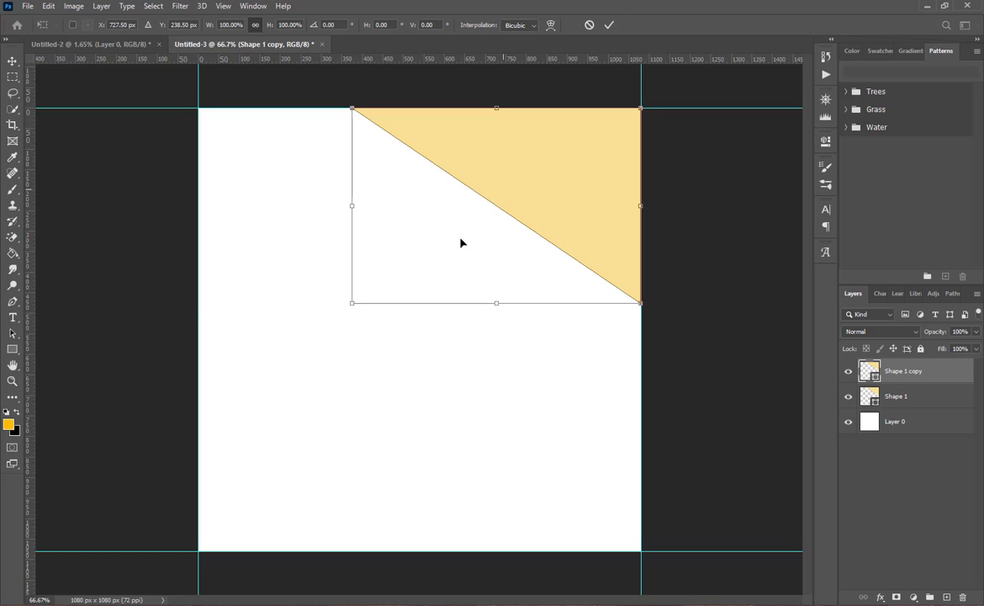
drag(337, 315, 383, 396)
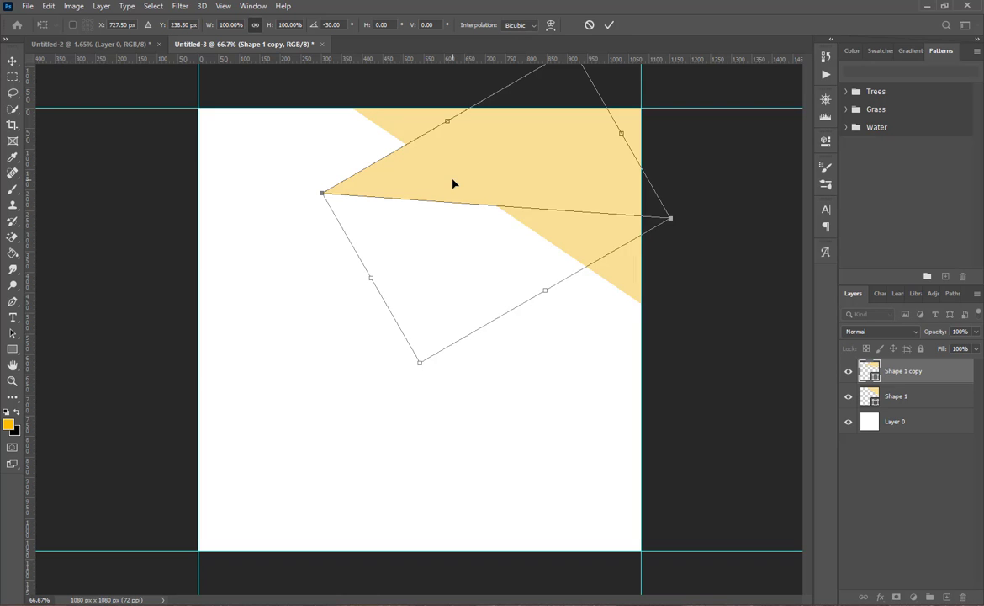
right_click(453, 183)
click(483, 391)
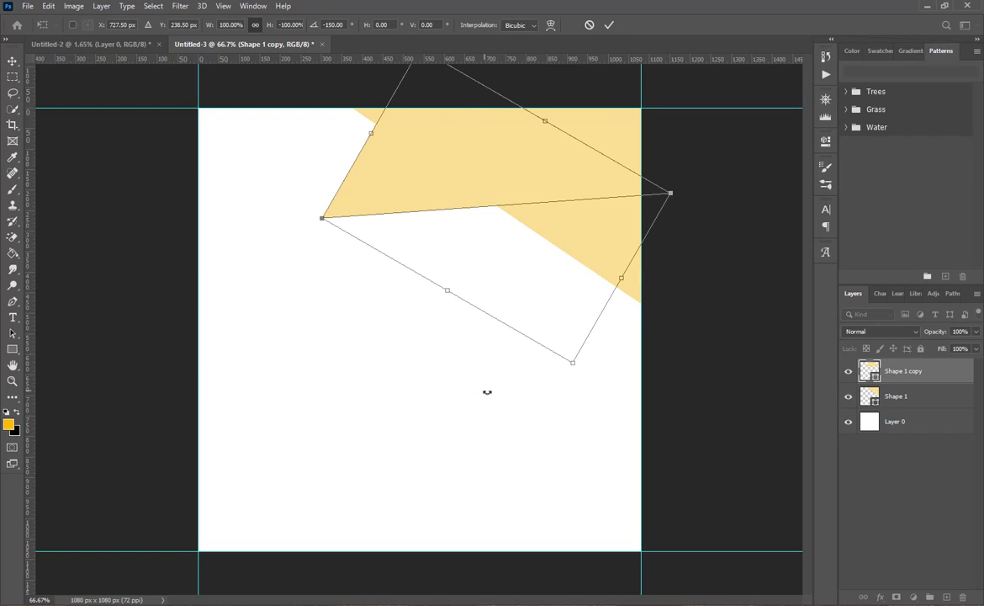
drag(449, 172, 359, 223)
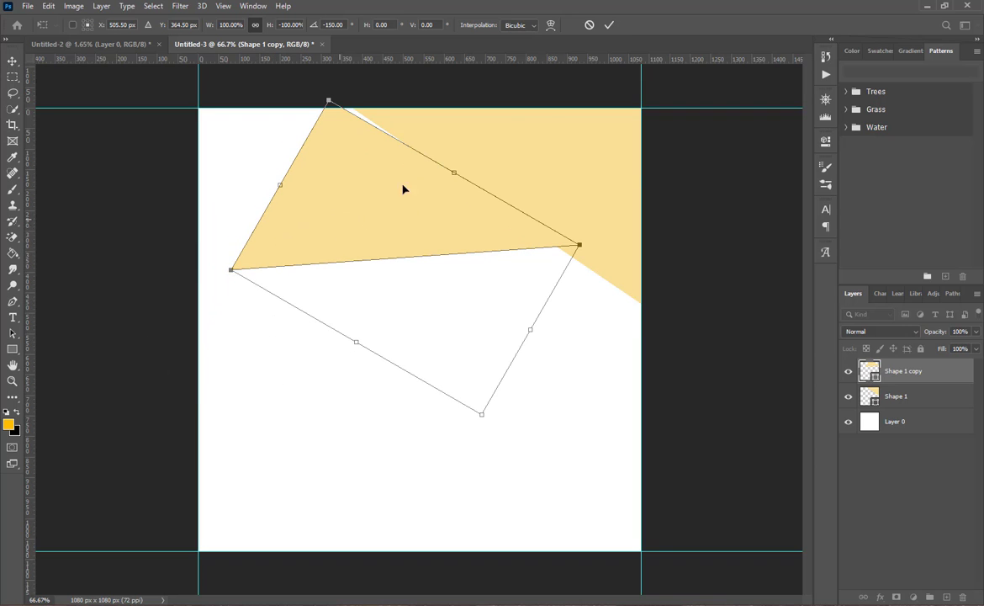
click(589, 25)
Step: Flip the duplicated triangle horizontally and fit it into the canvas's upper-left corner against the guides
key(ctrl+t)
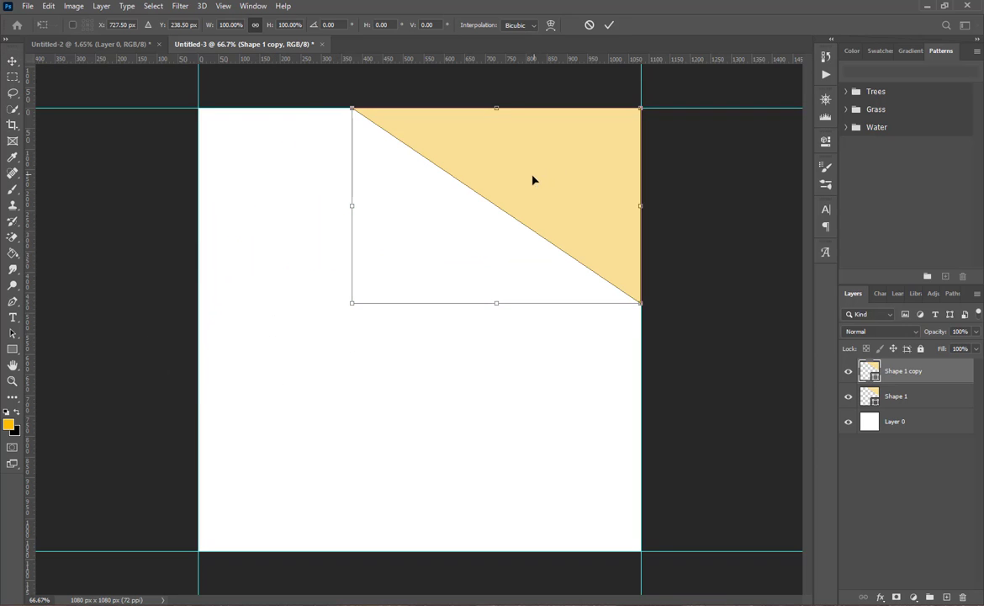
drag(532, 179, 402, 333)
right_click(402, 333)
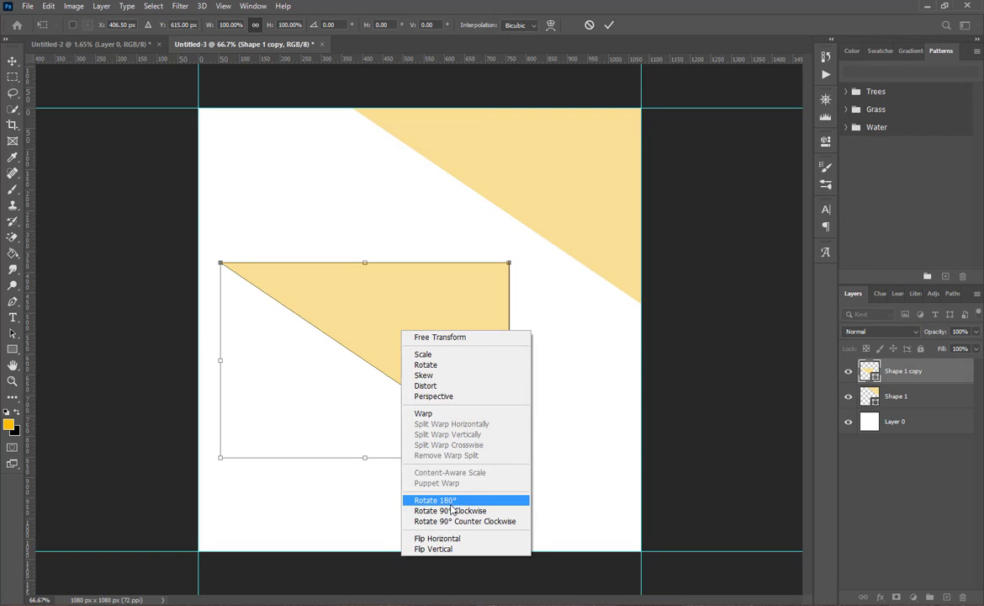
click(431, 538)
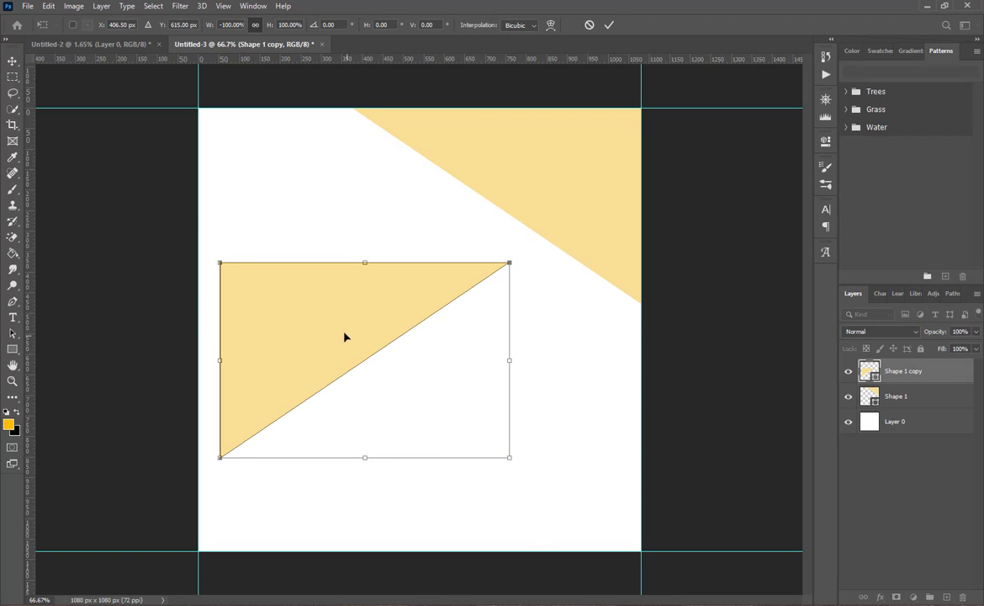
drag(344, 336, 322, 182)
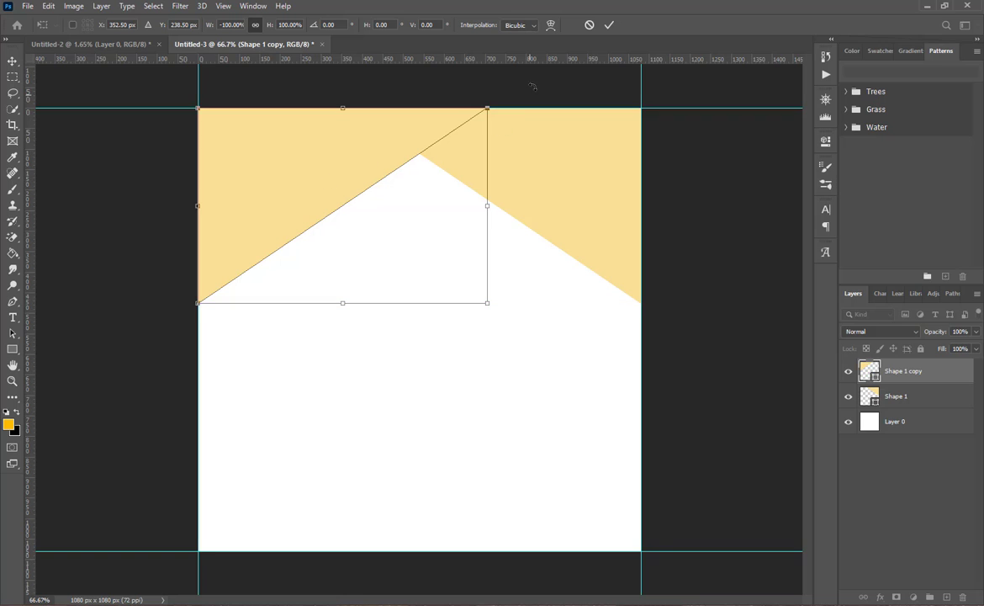
click(608, 24)
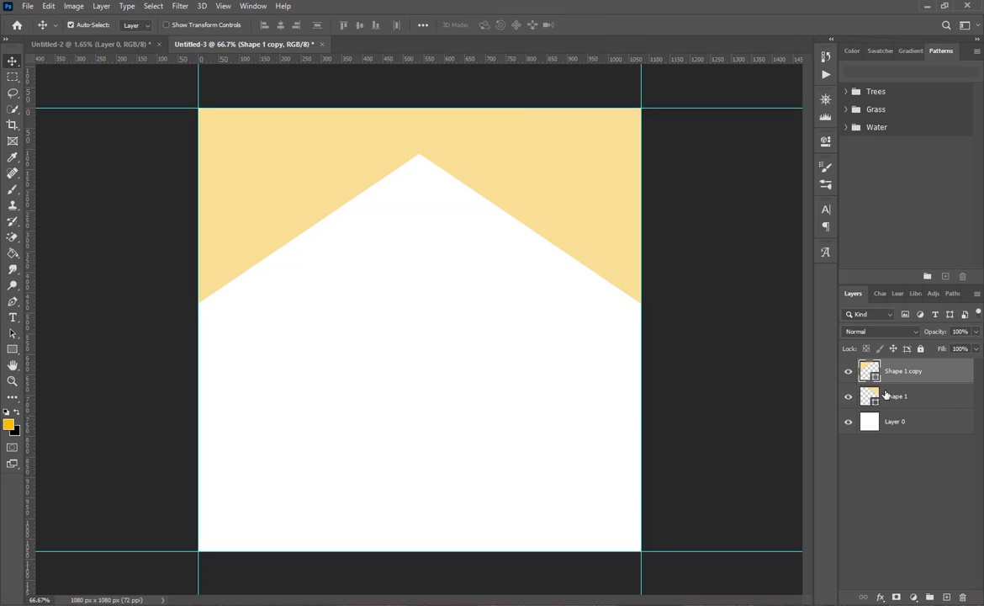
Step: Recolor the flipped triangle copy a deeper yellow, #f3c12f
double_click(876, 379)
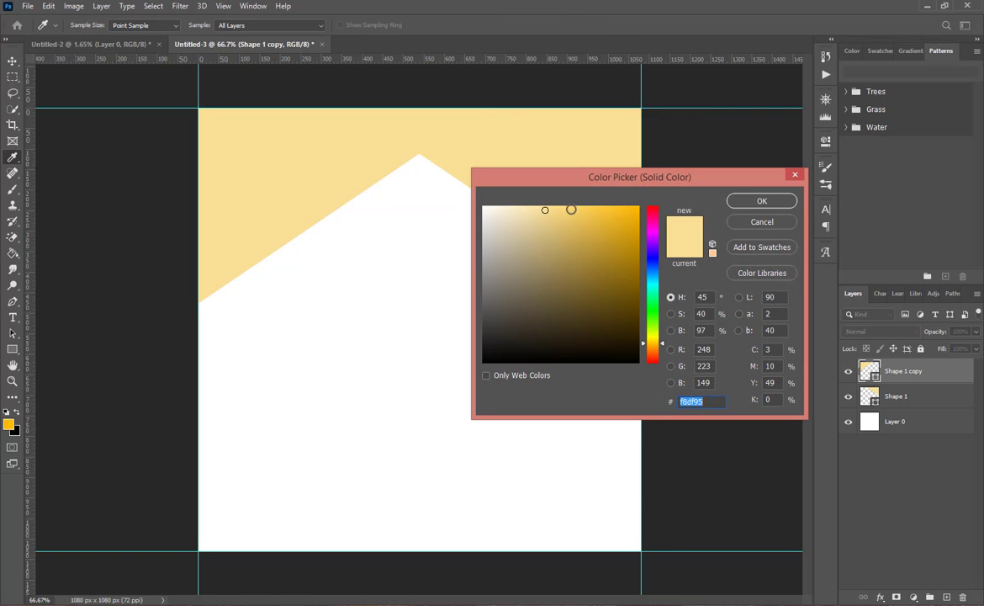
drag(572, 209, 605, 213)
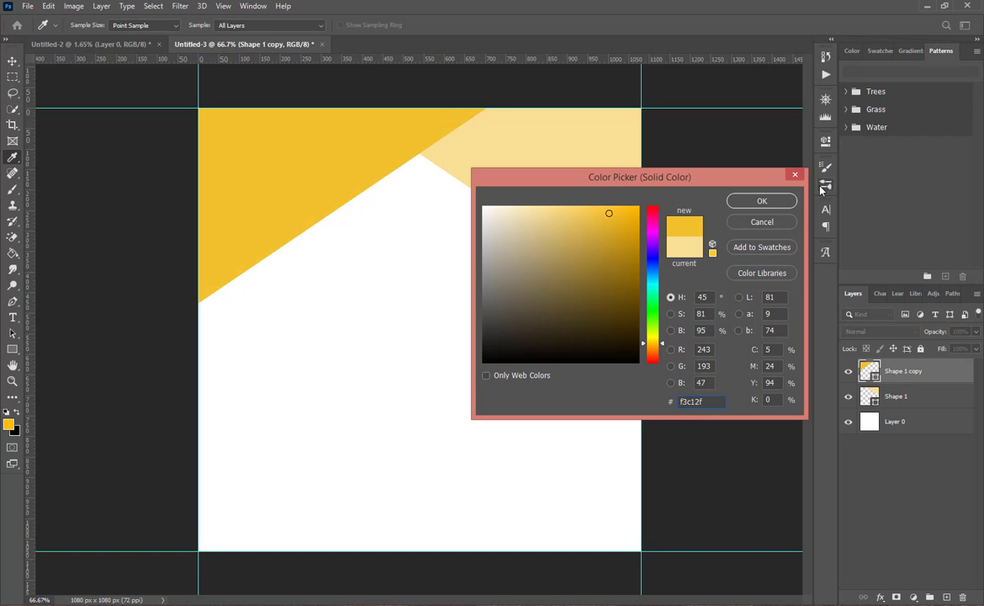
click(761, 200)
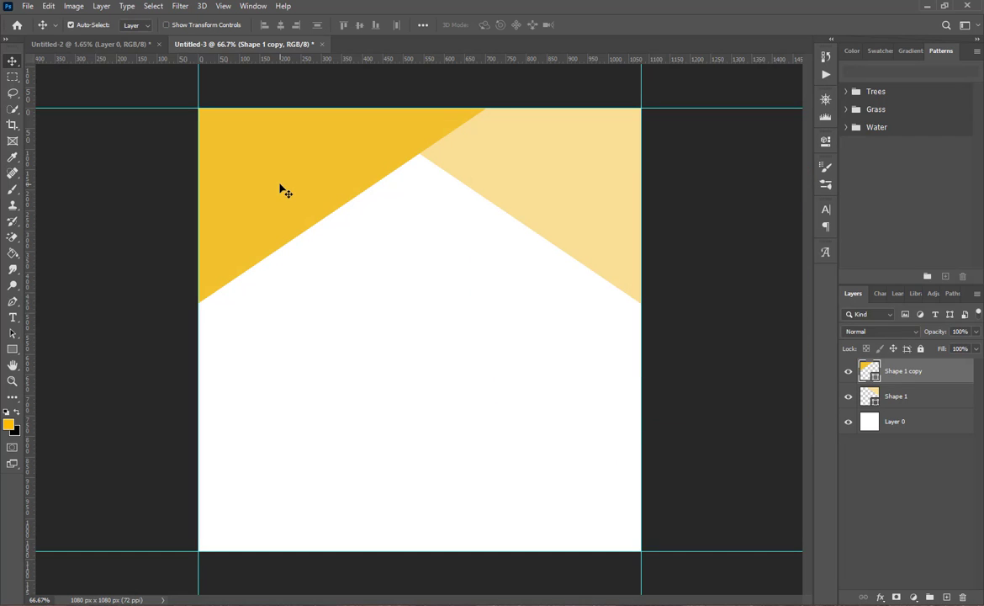
Step: Duplicate the deeper yellow triangle and distort the copy along the canvas edges to about 118% width and 119% height
key(ctrl+j)
key(ctrl+t)
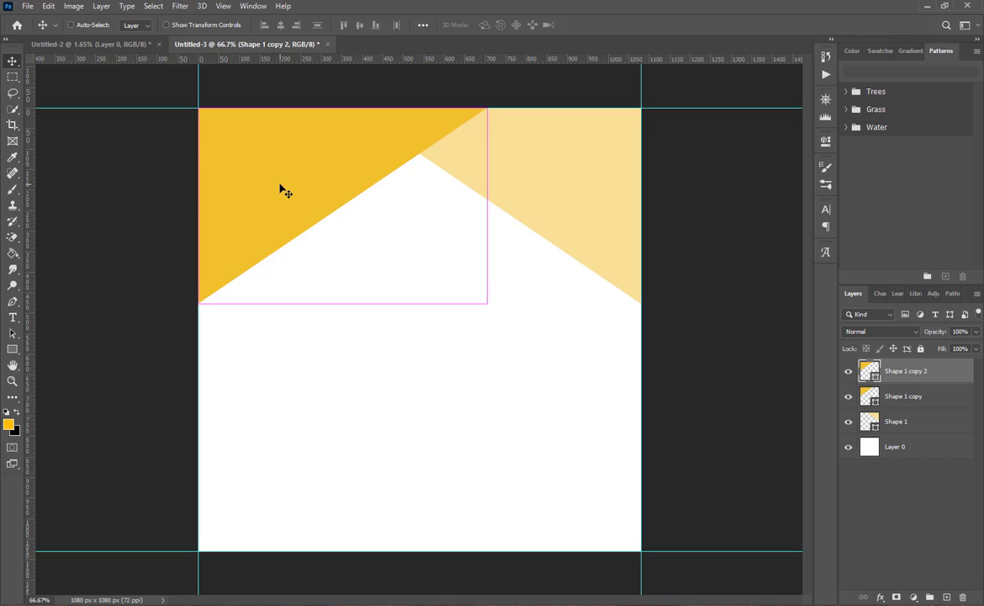
right_click(280, 190)
click(313, 248)
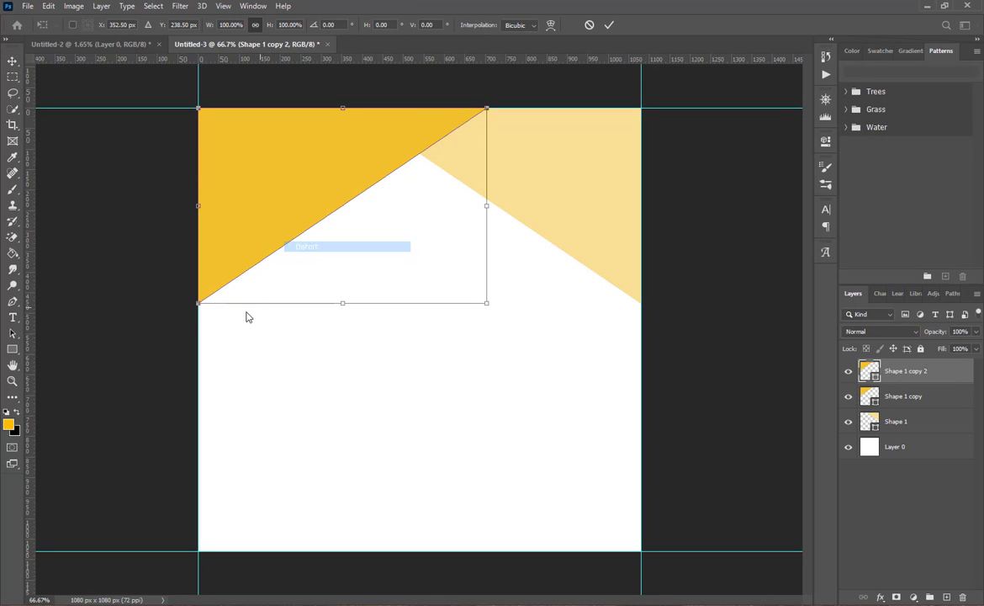
drag(200, 305, 200, 340)
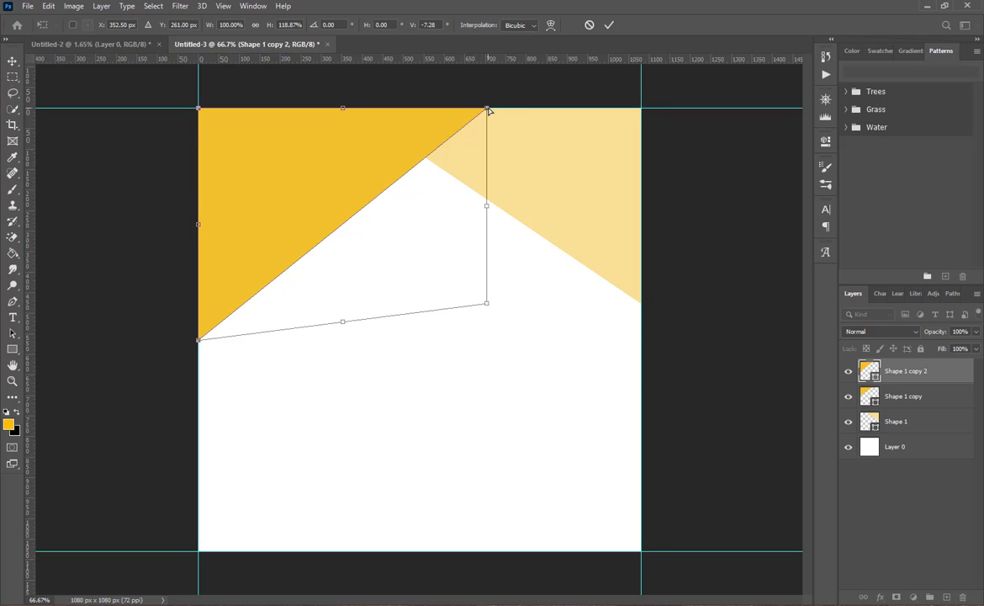
drag(488, 110, 540, 115)
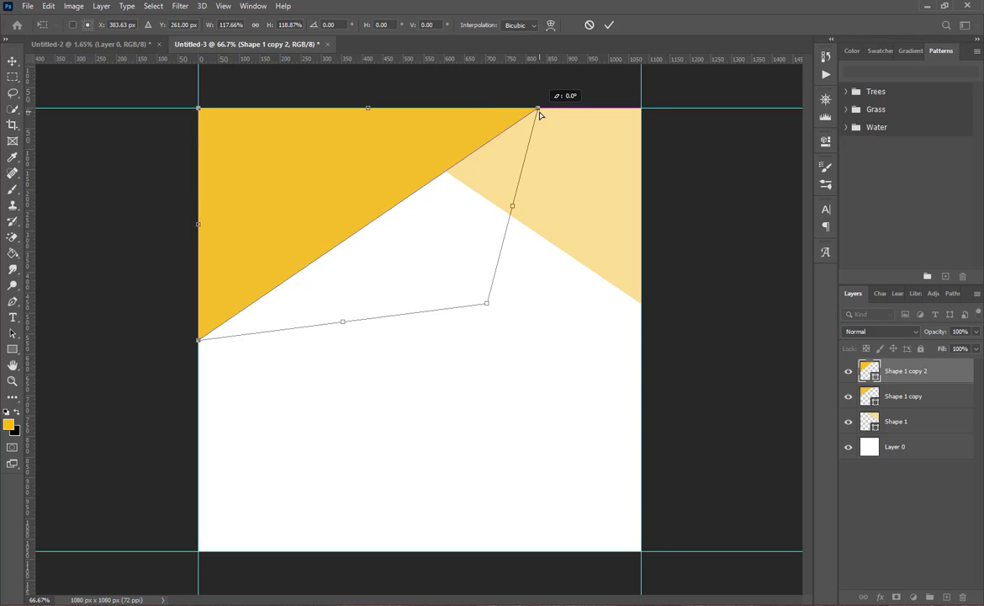
click(609, 24)
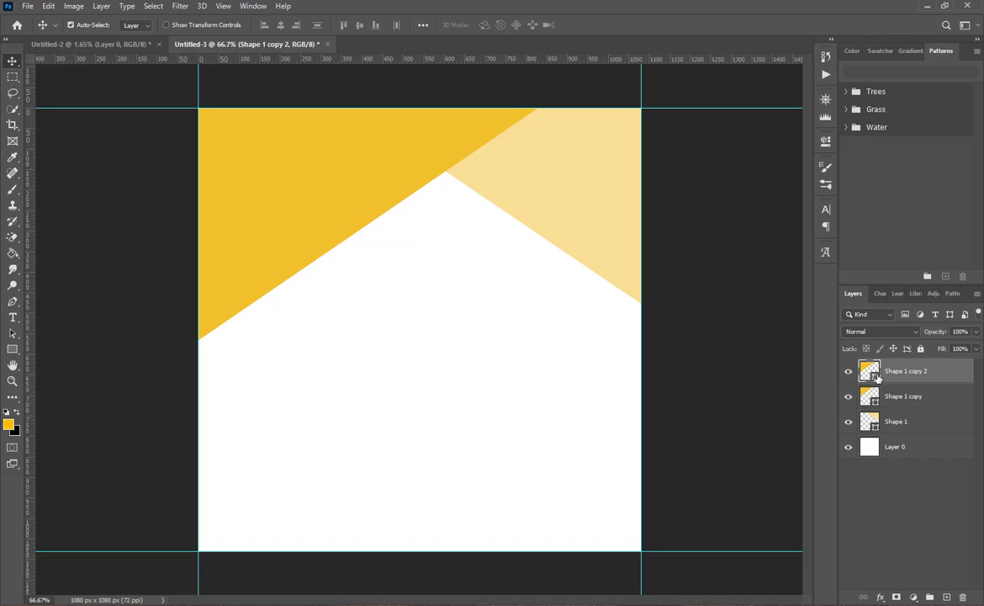
Step: Move the enlarged triangle layer beneath Shape 1 copy and recolor Shape 1 copy orange #ff8400
drag(877, 377, 904, 401)
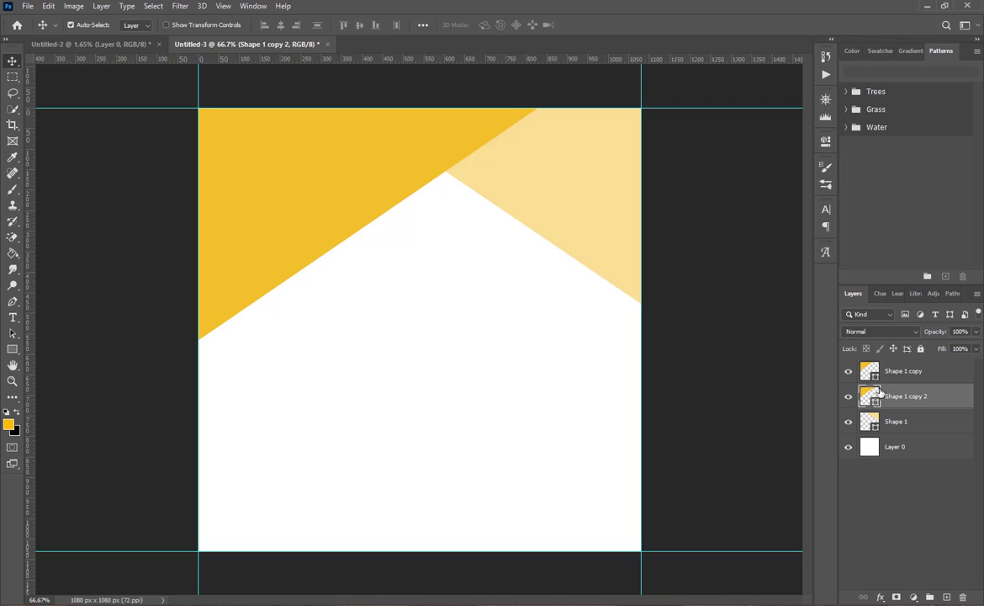
double_click(876, 378)
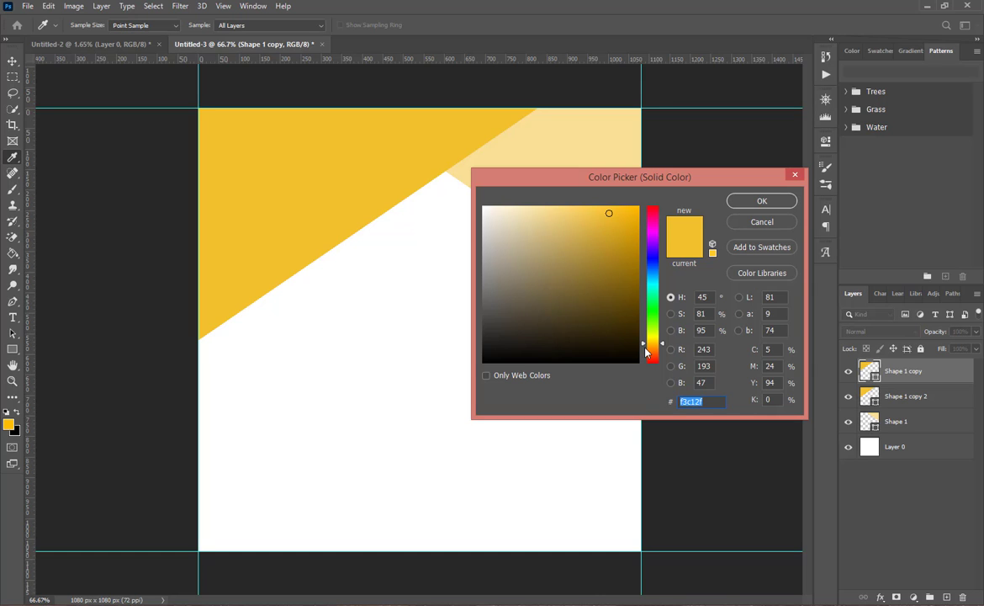
drag(644, 347, 656, 350)
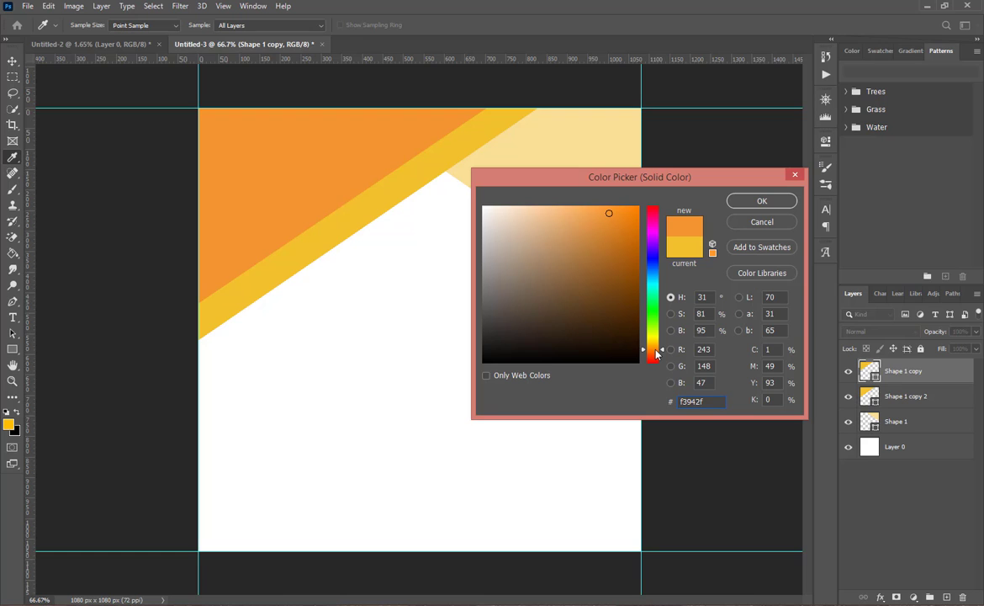
drag(615, 224, 678, 203)
click(762, 202)
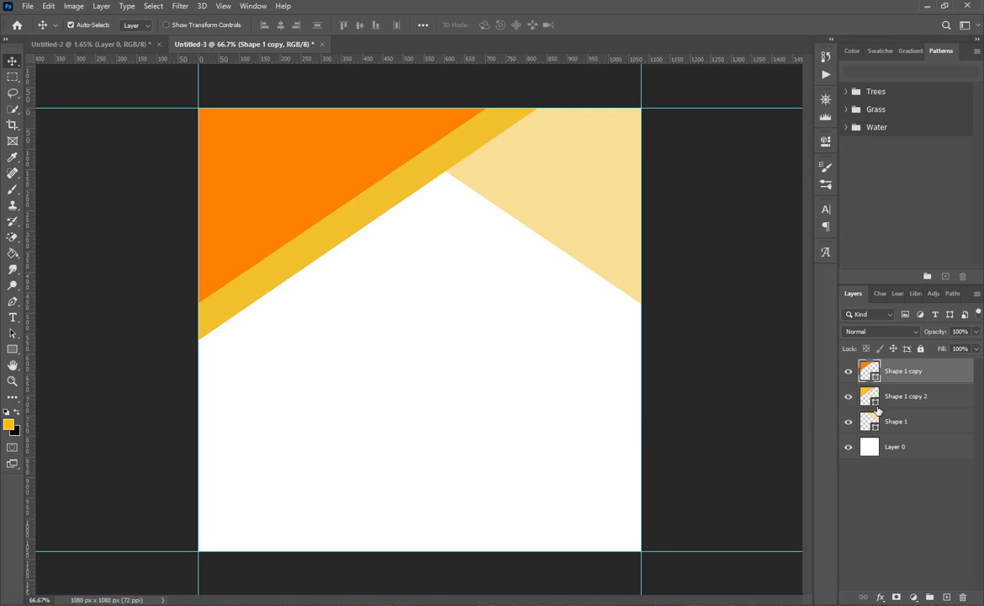
drag(900, 370, 900, 402)
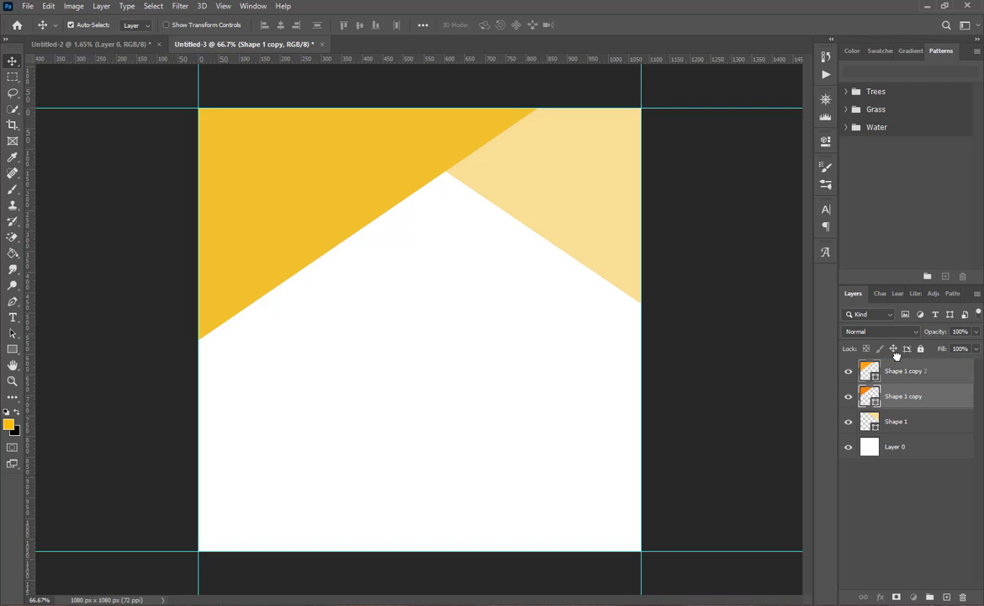
drag(891, 401, 877, 380)
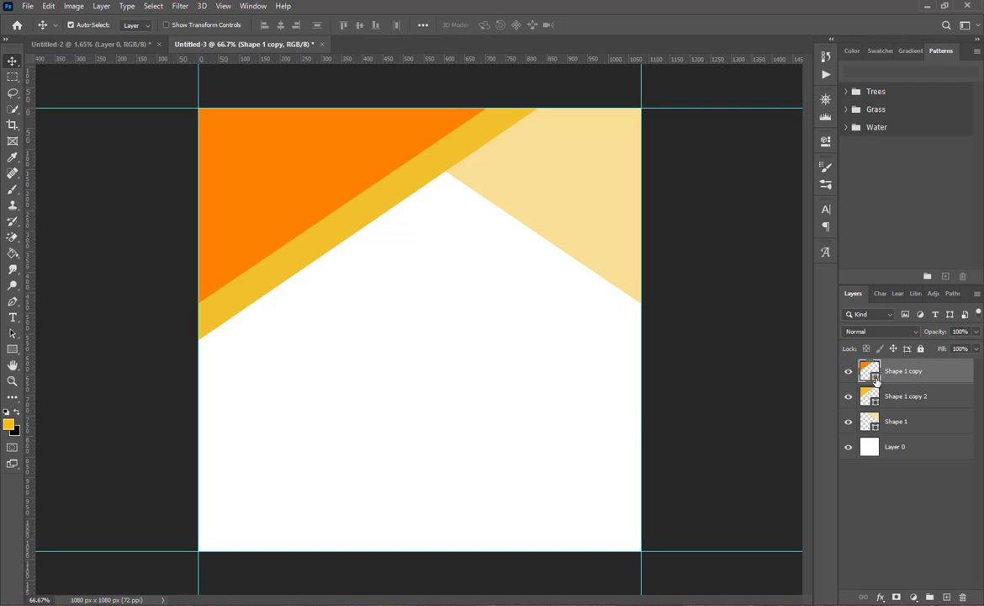
double_click(873, 375)
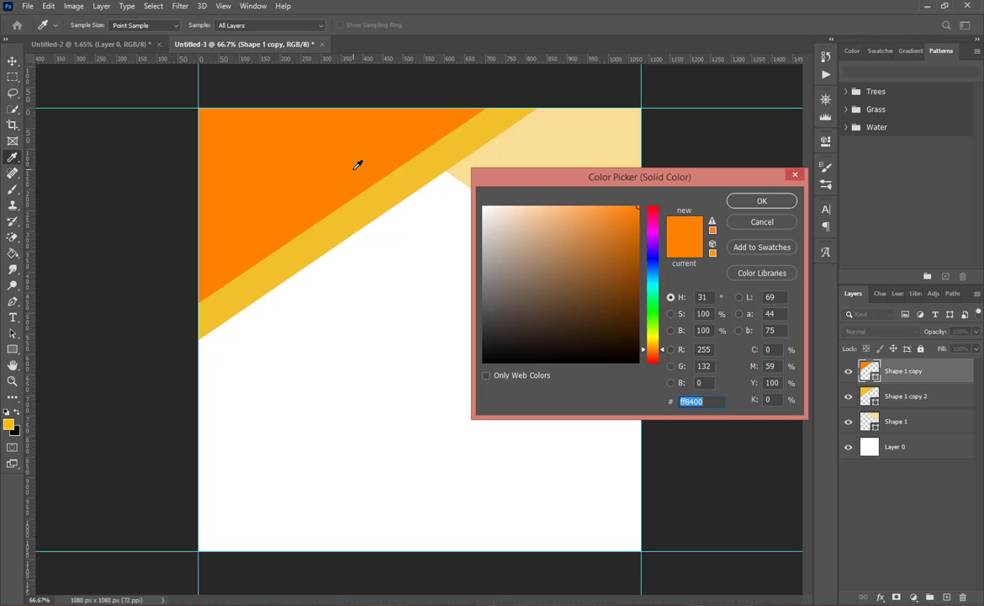
click(393, 193)
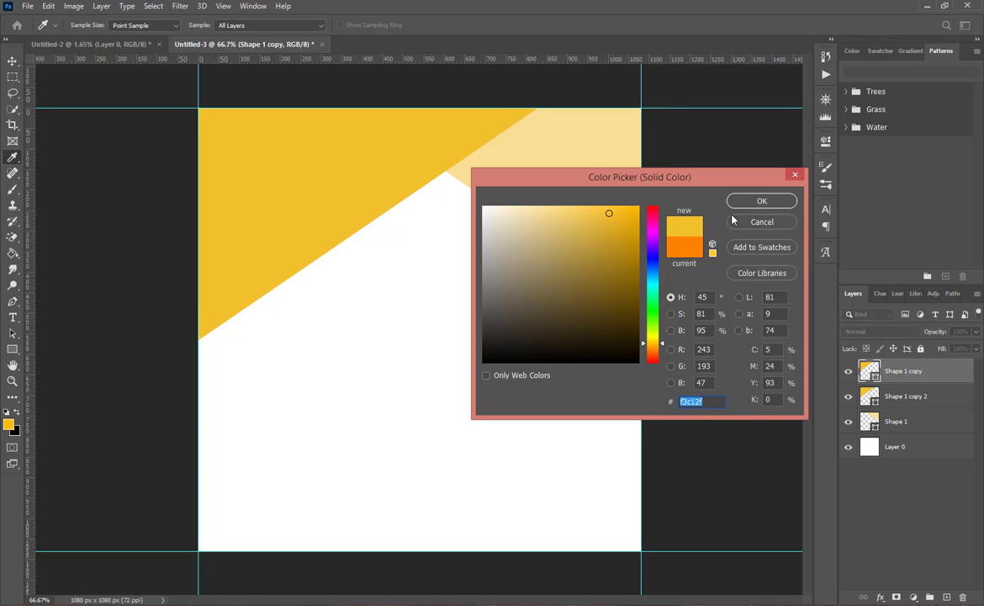
click(757, 221)
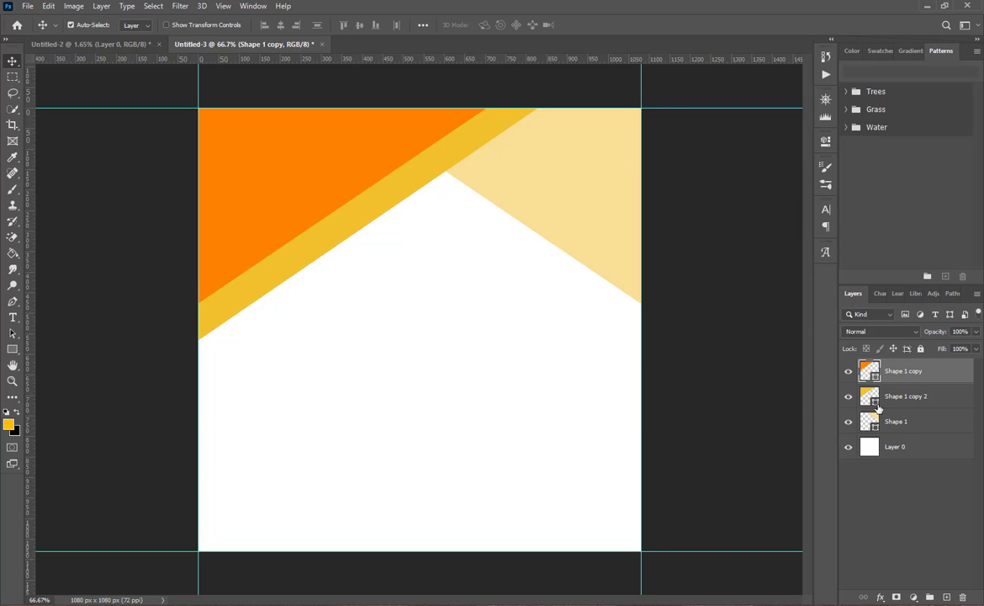
double_click(875, 403)
click(303, 167)
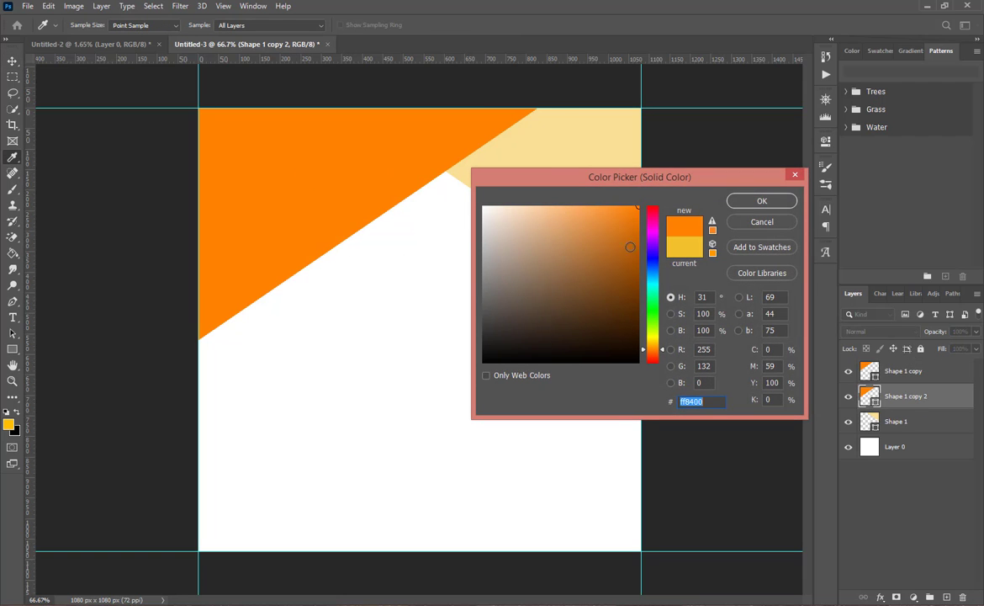
click(762, 222)
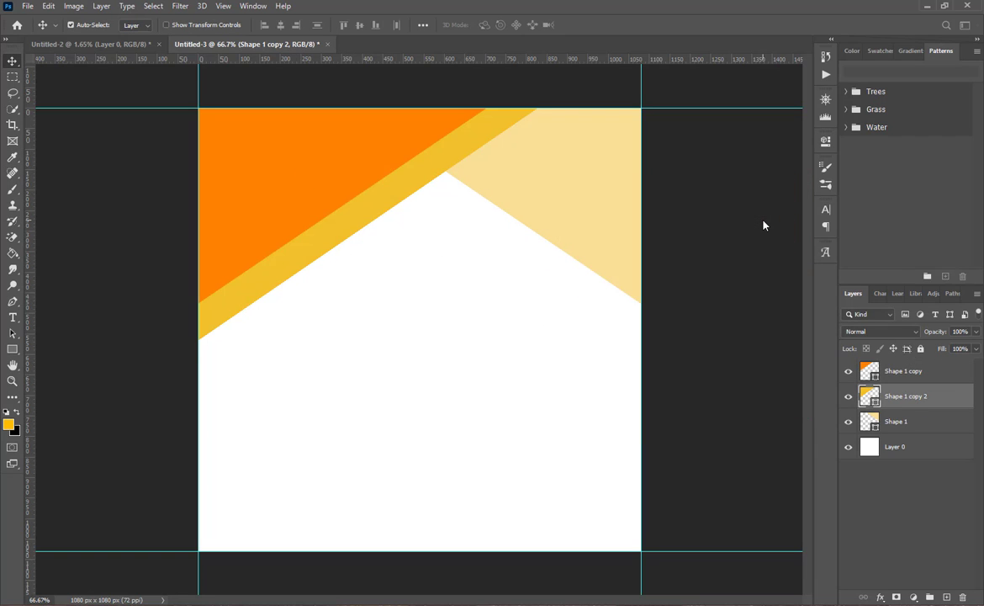
key(ctrl+])
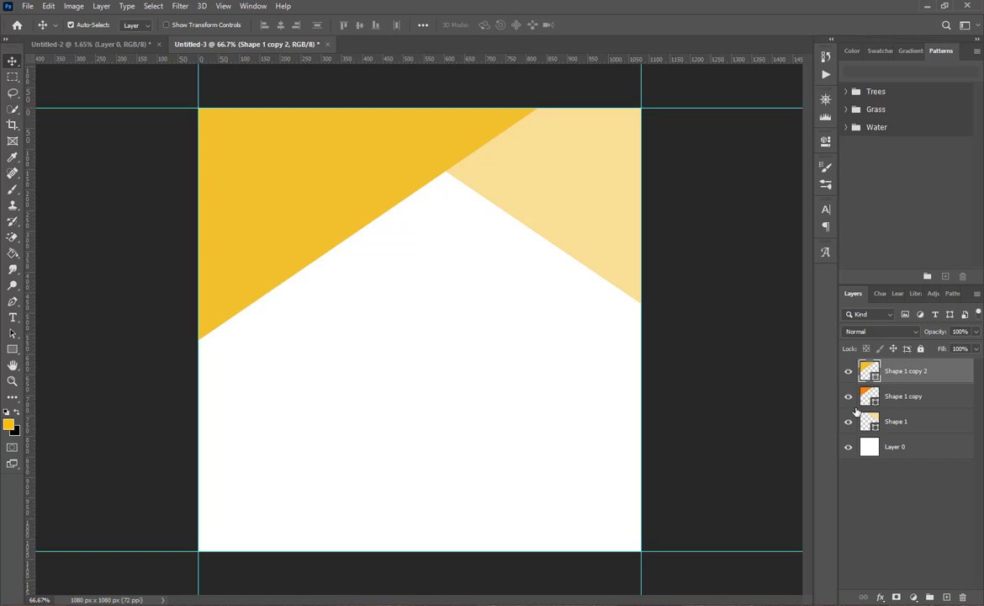
key(ctrl+[)
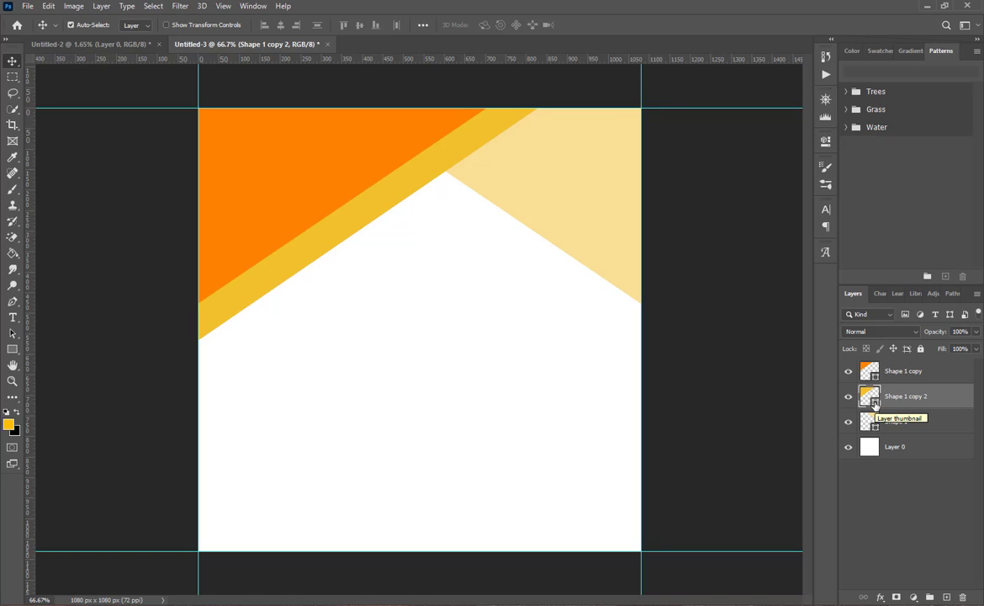
Step: Undo the orange recolor of Shape 1 copy and recolor the larger triangle, Shape 1 copy 2, orange #ff8400 instead
key(ctrl+z)
double_click(872, 401)
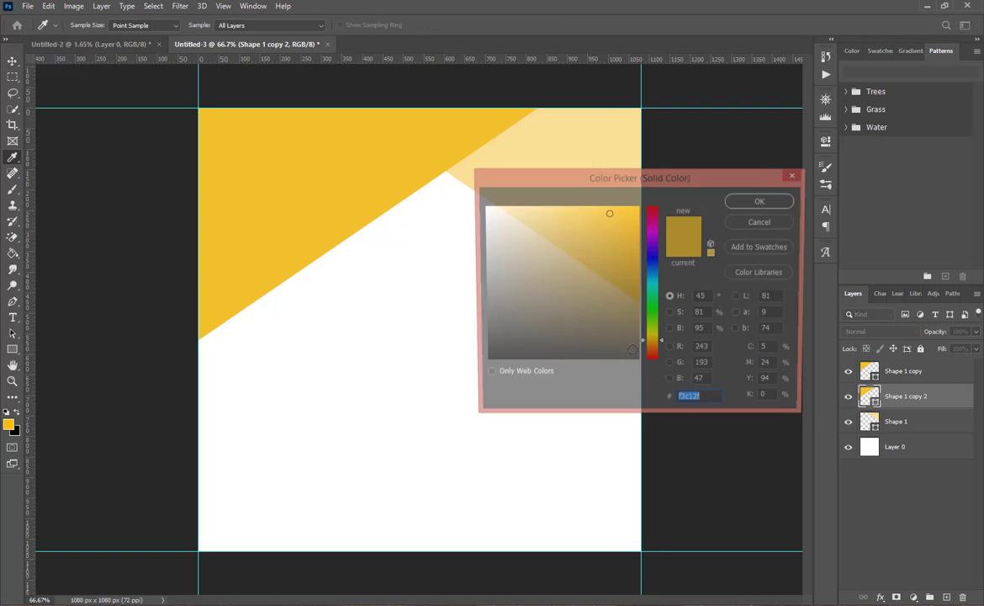
drag(651, 345, 654, 353)
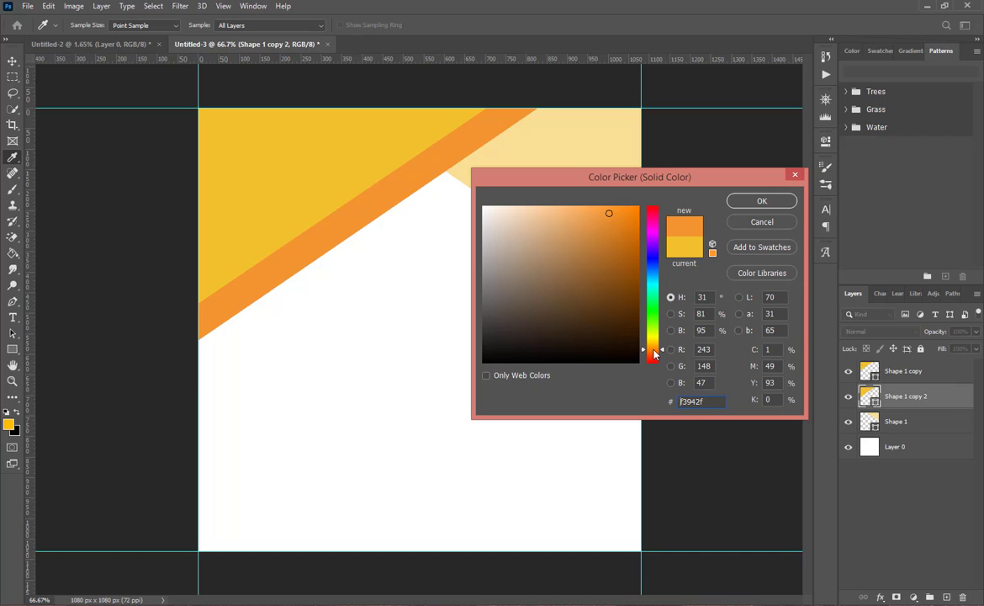
click(637, 207)
click(761, 201)
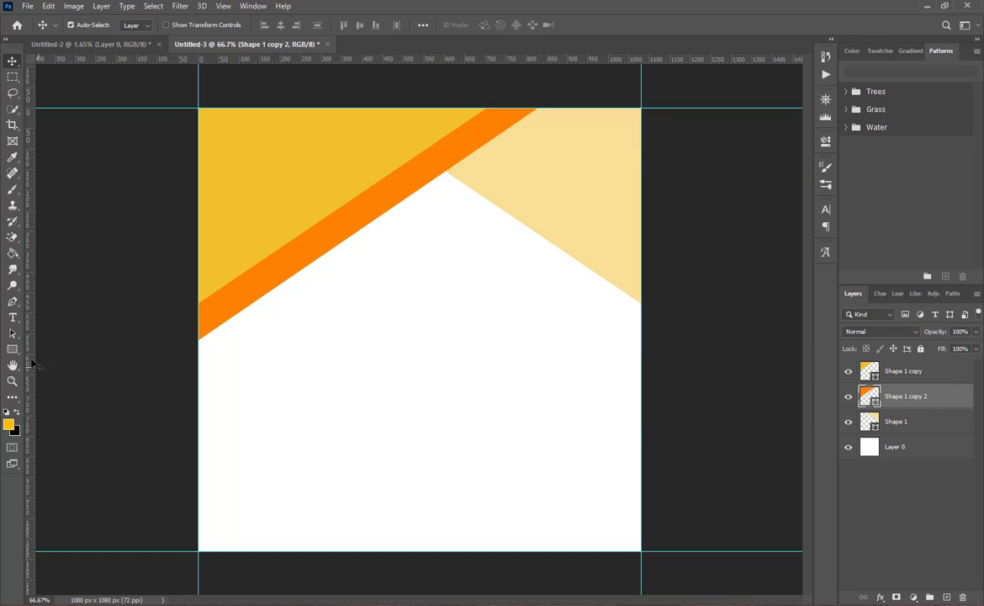
Step: Draw a closed five-point Pen shape about 1080 by 1115 px, covering the canvas below the orange stripe's diagonal and the upper-right area
click(13, 301)
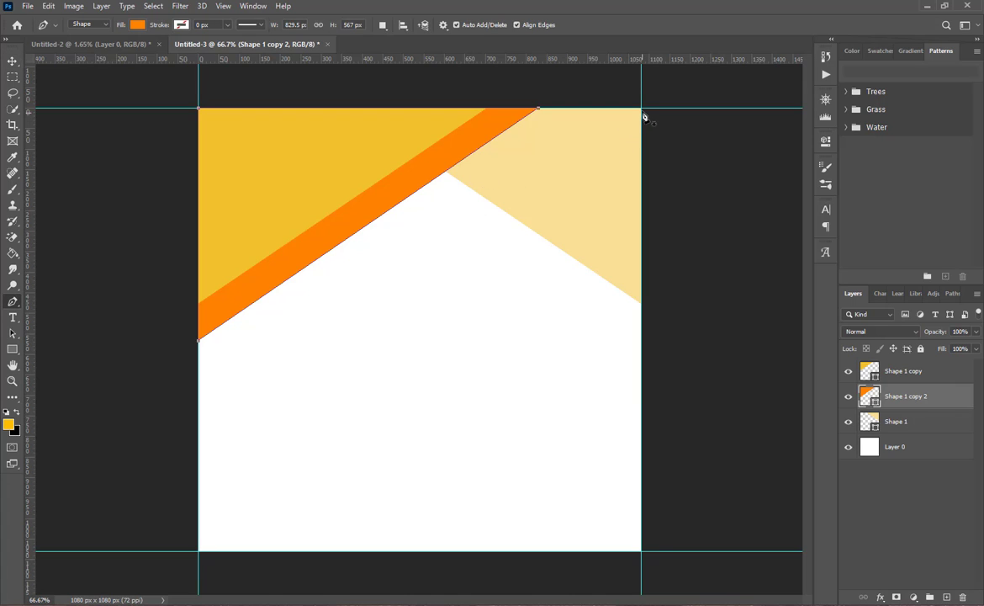
click(539, 100)
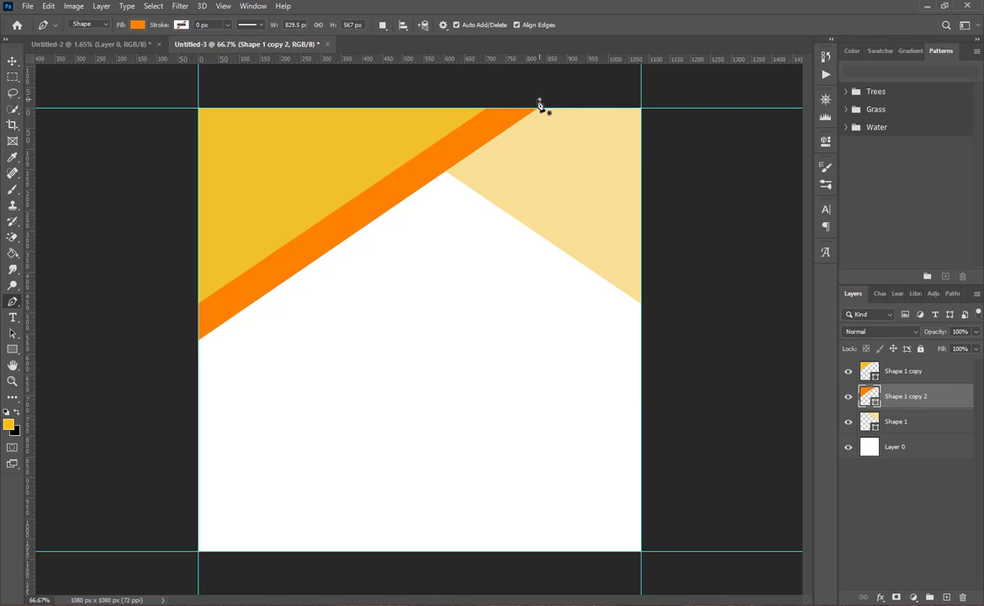
click(198, 342)
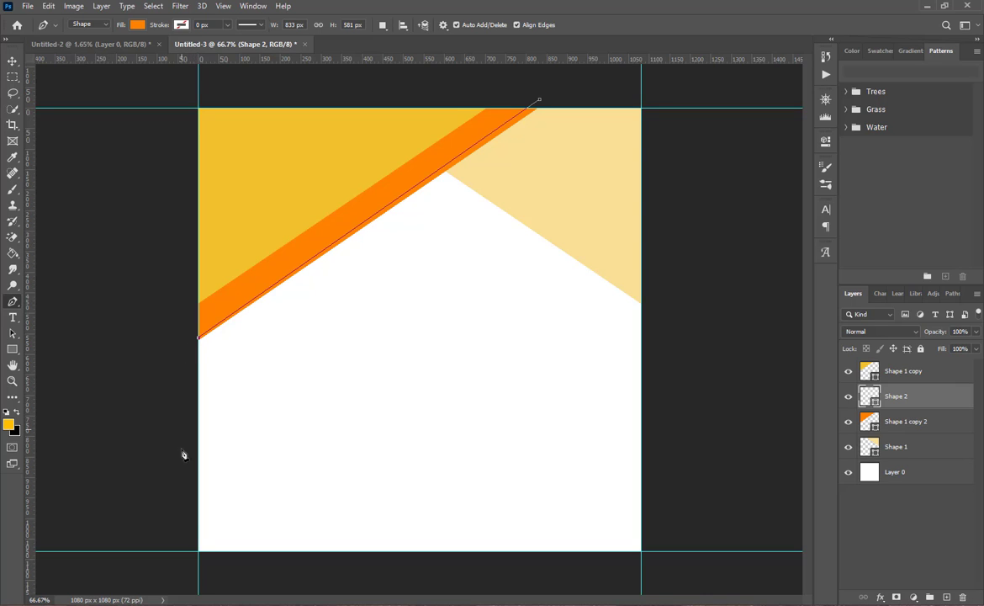
click(199, 555)
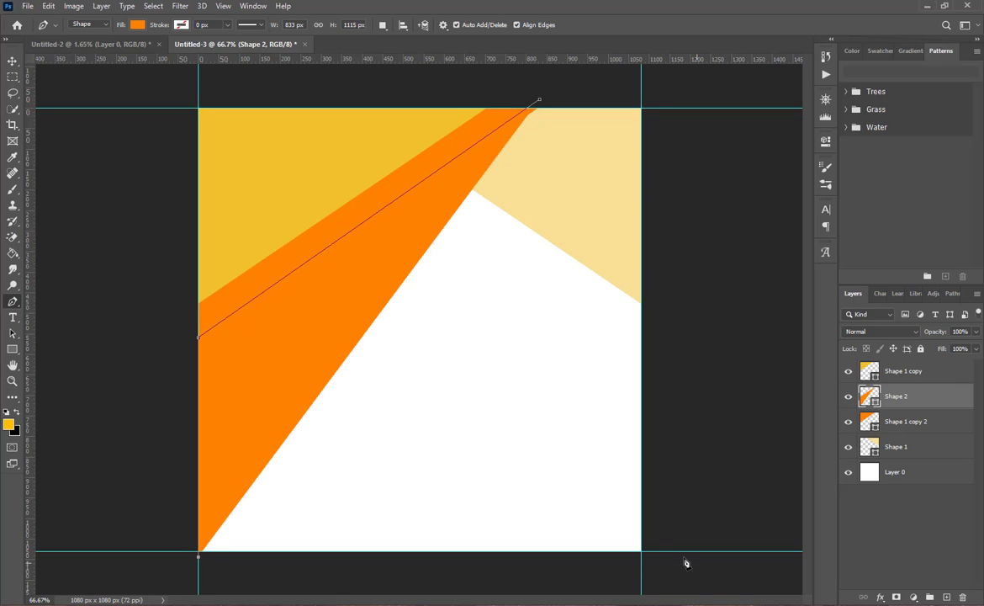
click(641, 552)
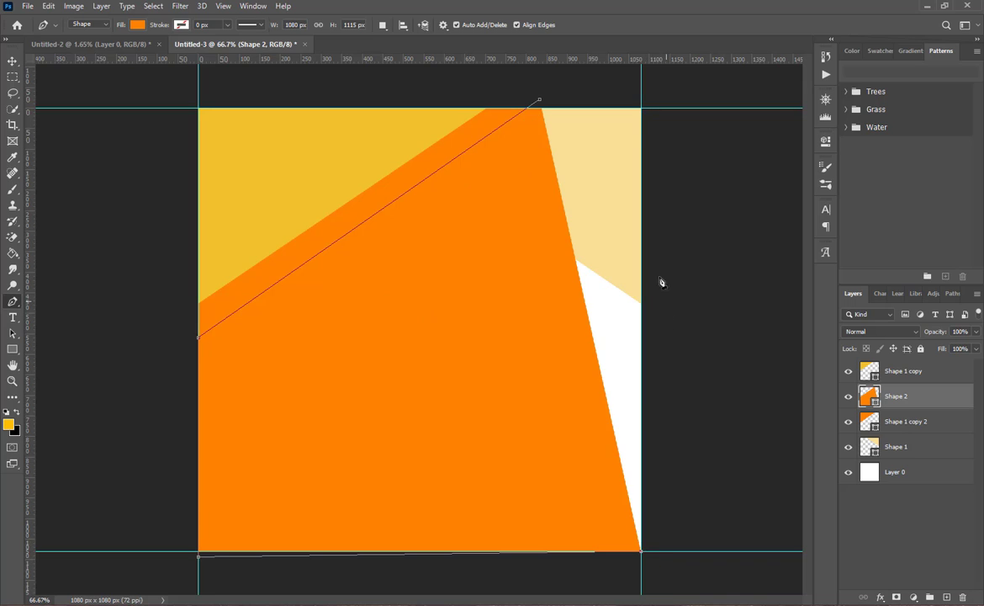
click(642, 108)
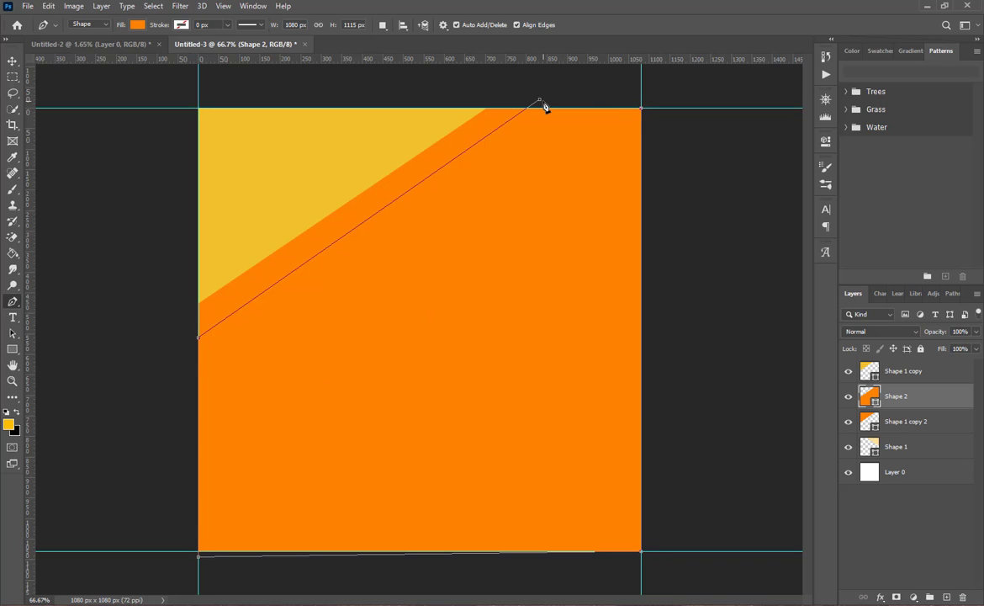
click(540, 101)
Step: Move the Shape 2 layer directly above Layer 0 and recolor it a pale, muted orange
drag(931, 393, 898, 454)
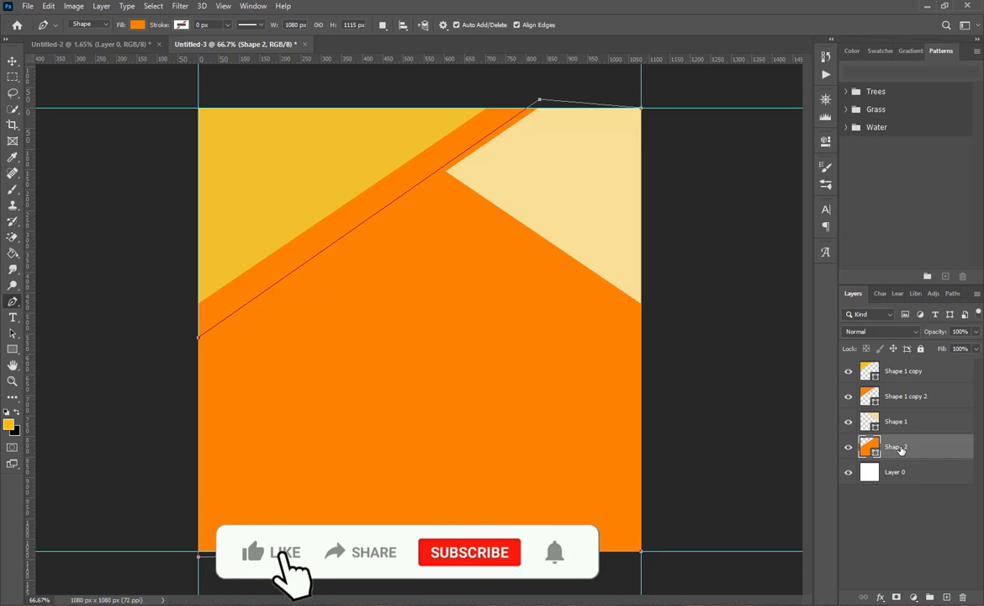
double_click(875, 454)
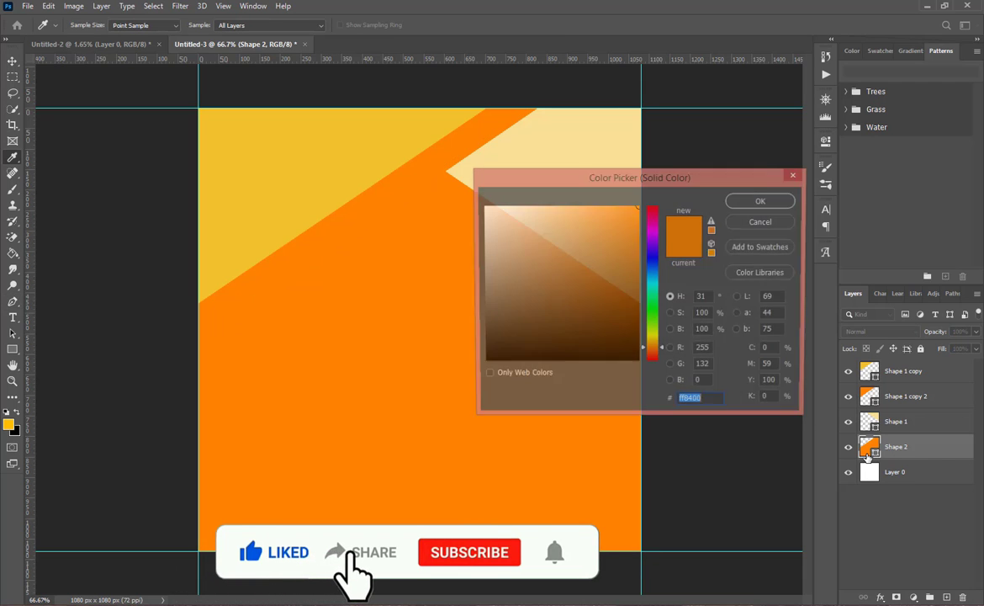
click(547, 214)
drag(547, 213, 578, 216)
click(748, 202)
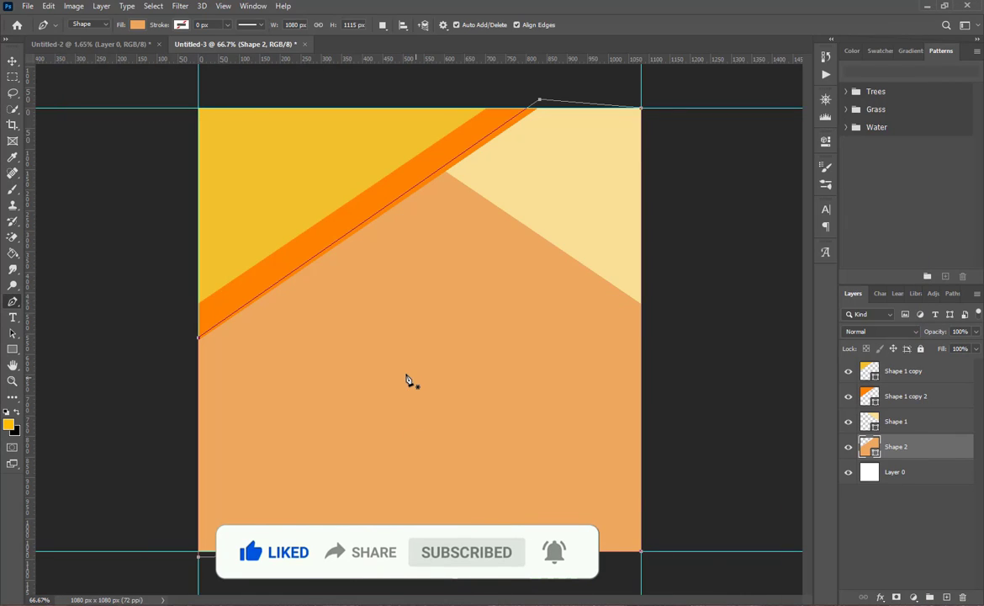
Step: Move the pale yellow Shape 1 layer between Shape 1 copy and Shape 1 copy 2
click(12, 61)
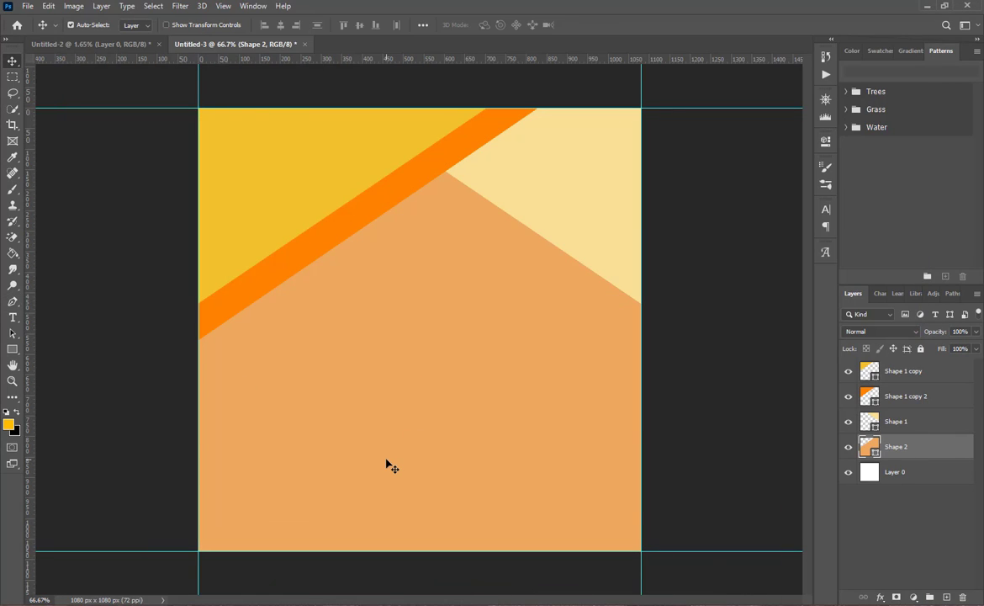
click(574, 156)
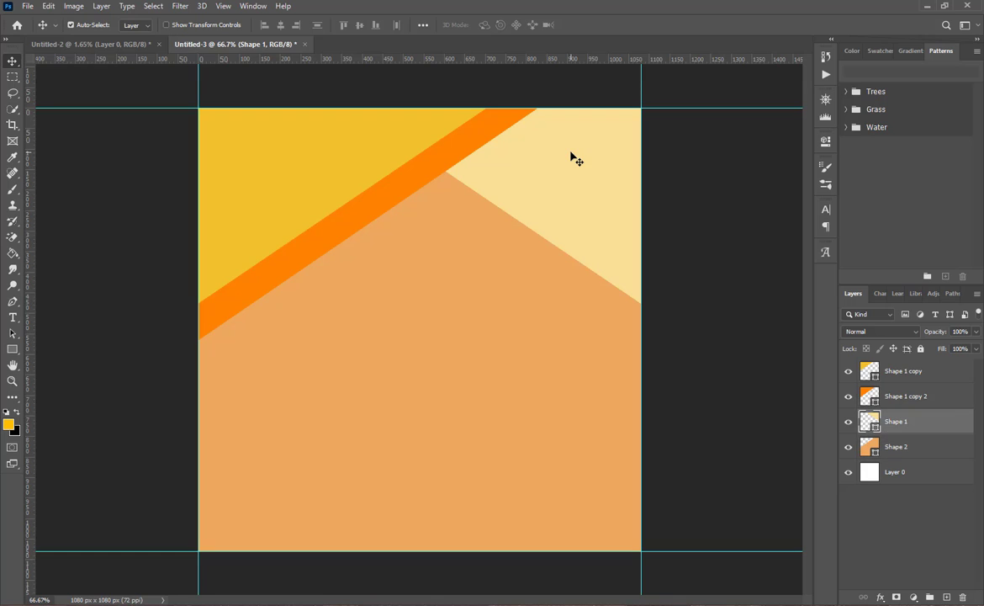
drag(898, 428, 897, 368)
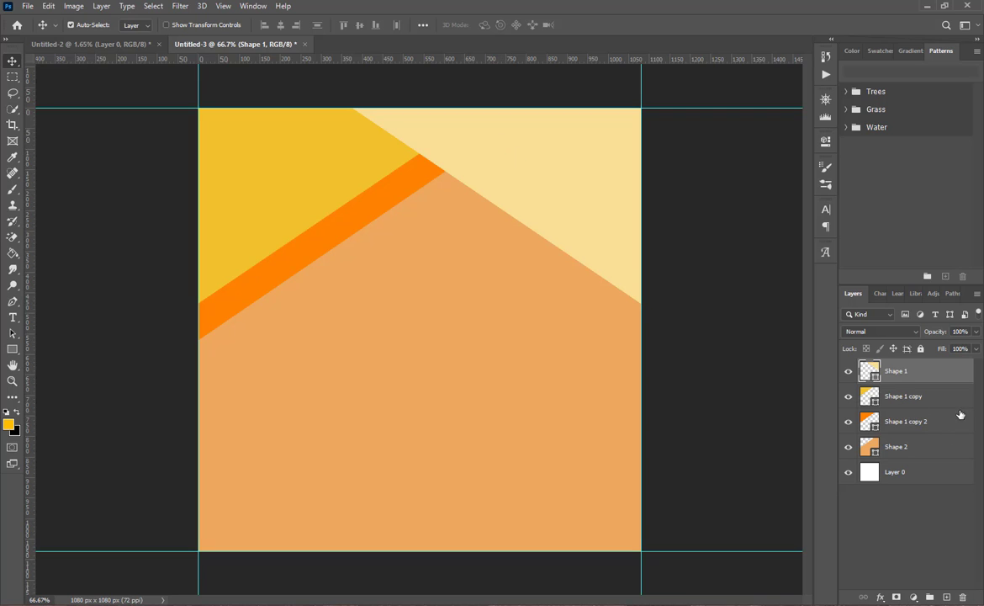
drag(912, 376, 899, 407)
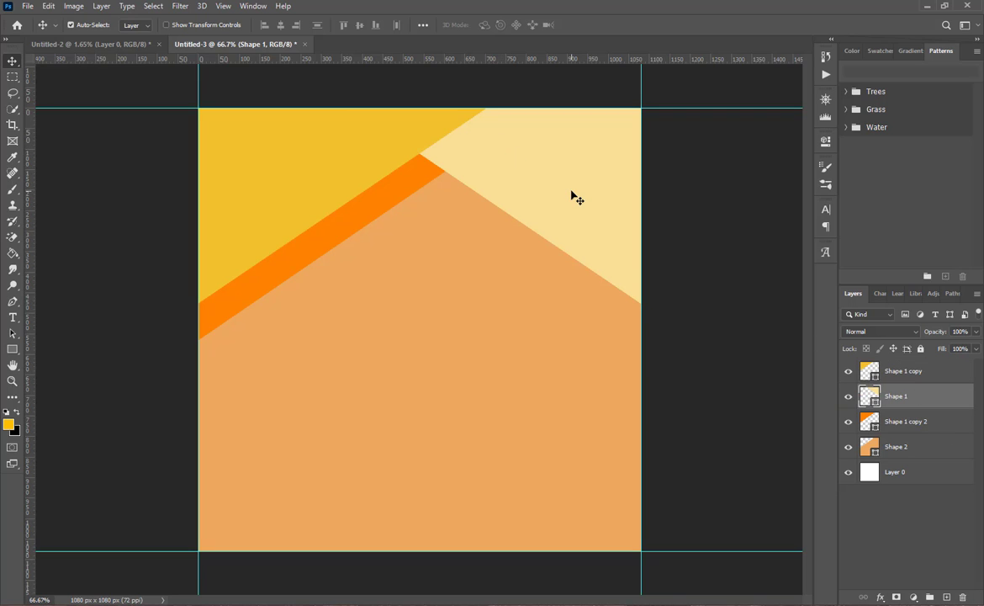
Step: Duplicate the pale yellow triangle, move the copy into the canvas's lower half, and flip it horizontally and vertically
key(ctrl+j)
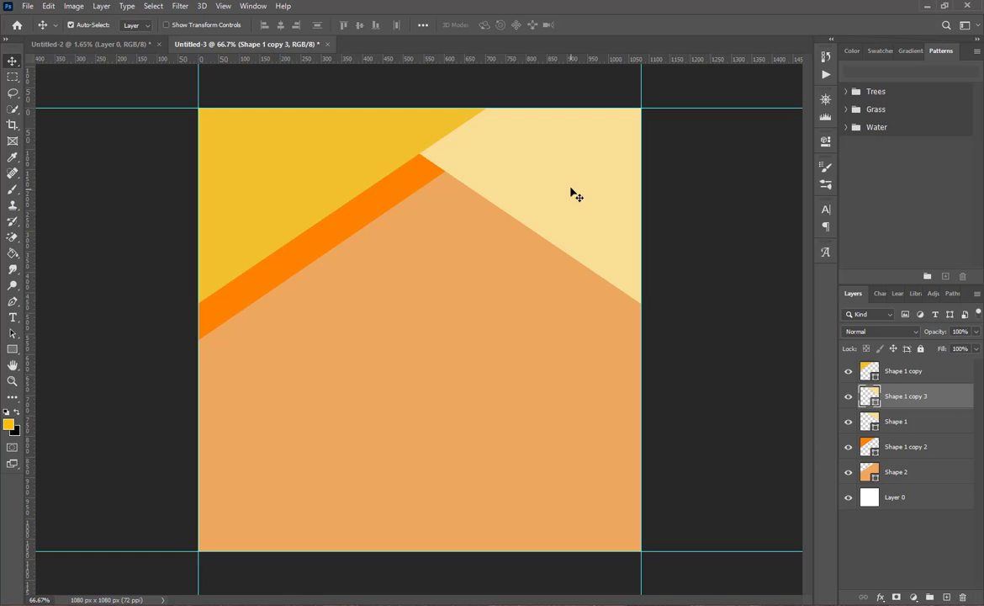
drag(571, 194, 453, 384)
key(ctrl+t)
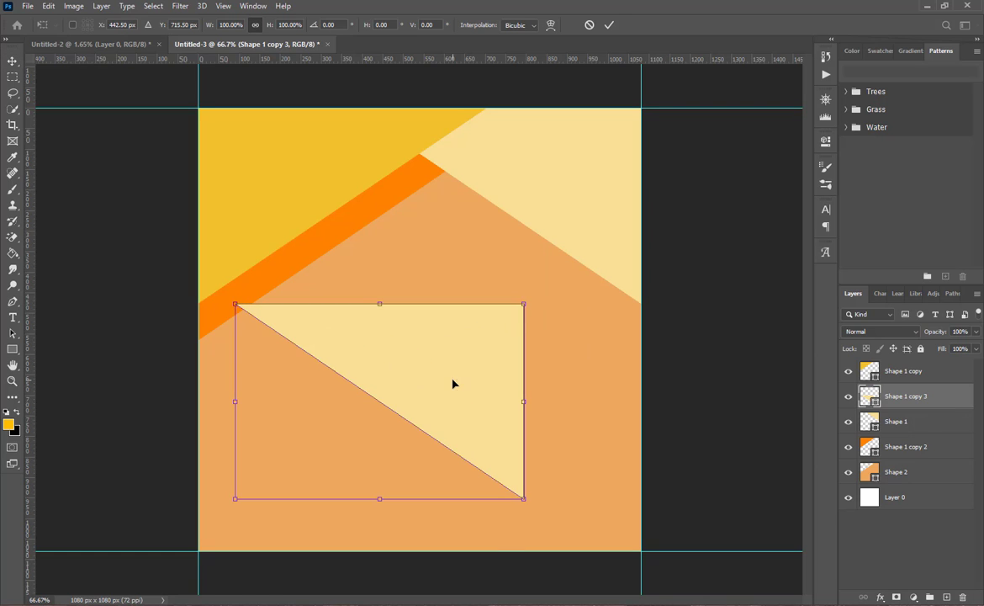
right_click(453, 384)
click(469, 363)
right_click(385, 368)
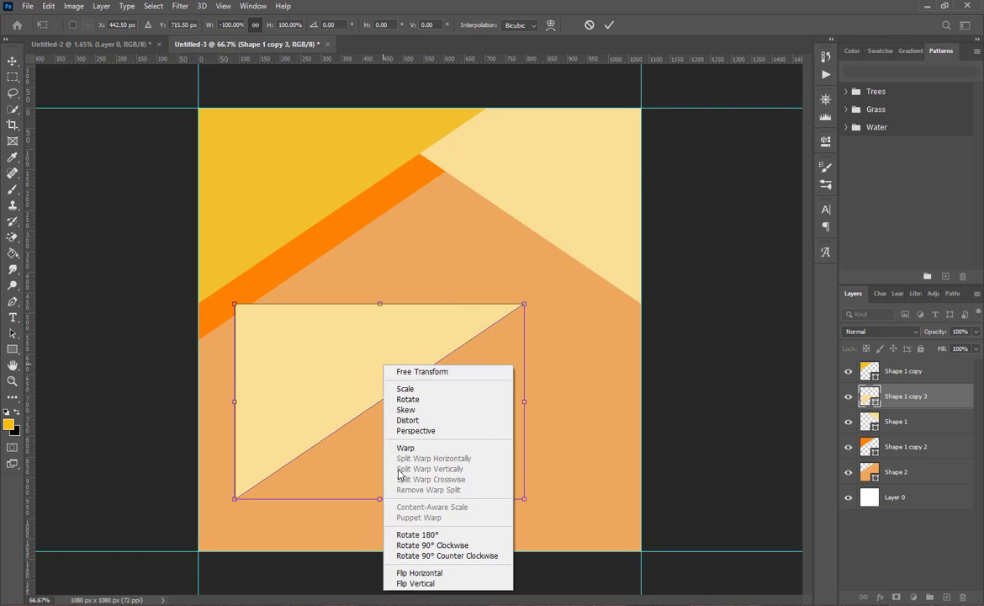
click(404, 582)
Step: Fit the flipped pale yellow copy into the canvas's lower-left corner, nudged 3 px left and 3 px down past the guides
drag(355, 460, 312, 508)
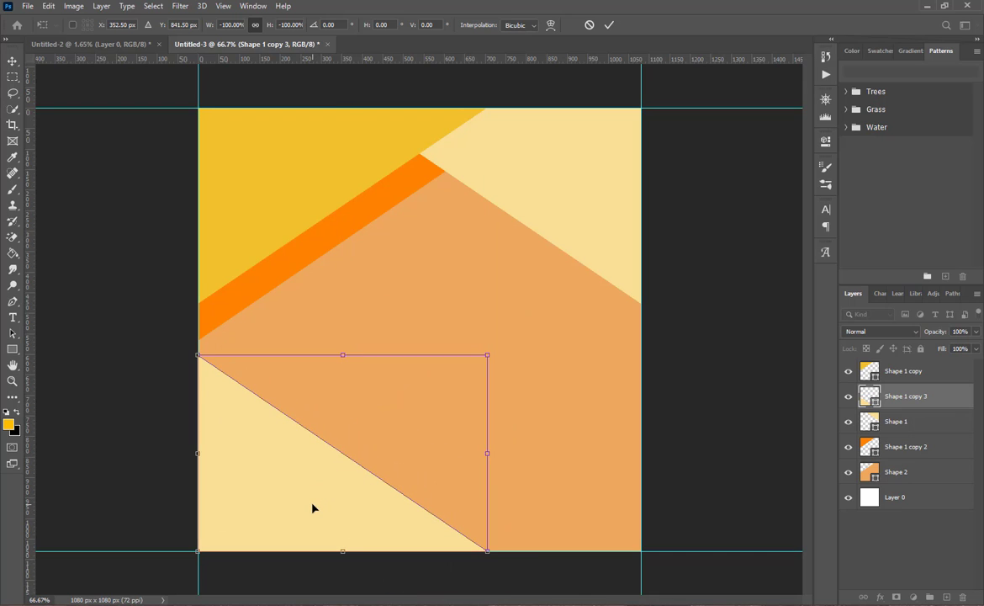
key(Left)
key(Left)
key(Left)
key(Down)
key(Down)
key(Down)
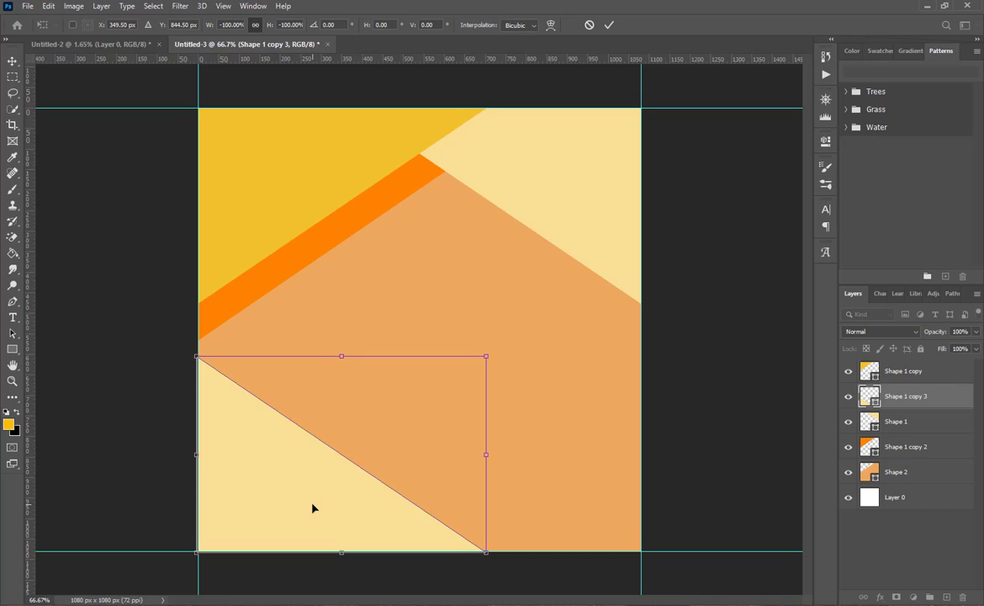
click(609, 24)
Step: Duplicate the upper-left yellow and orange triangles together, move the copies toward the canvas center, and flip them vertically and horizontally
click(337, 229)
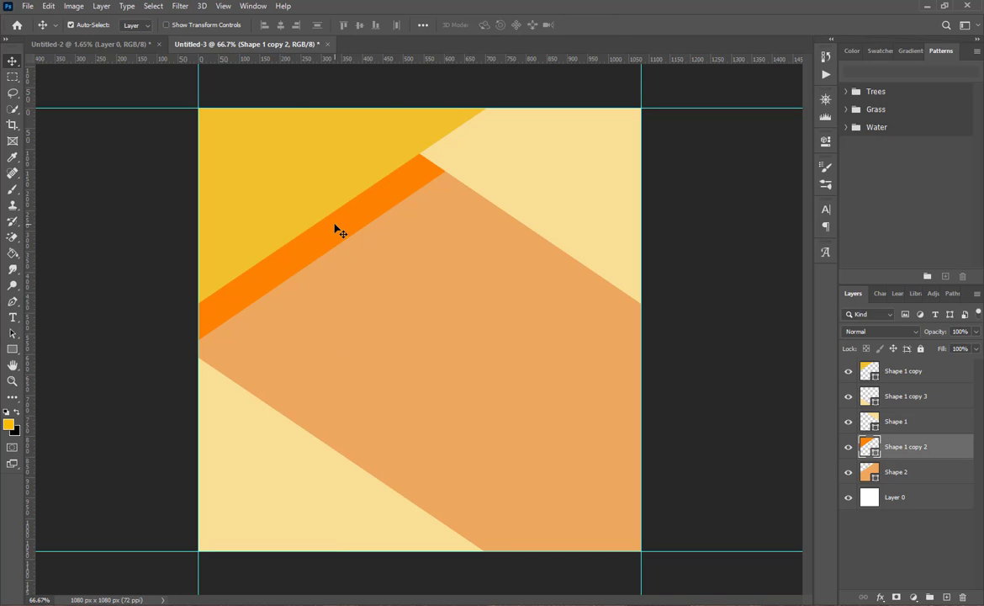
shift+click(311, 193)
key(ctrl+j)
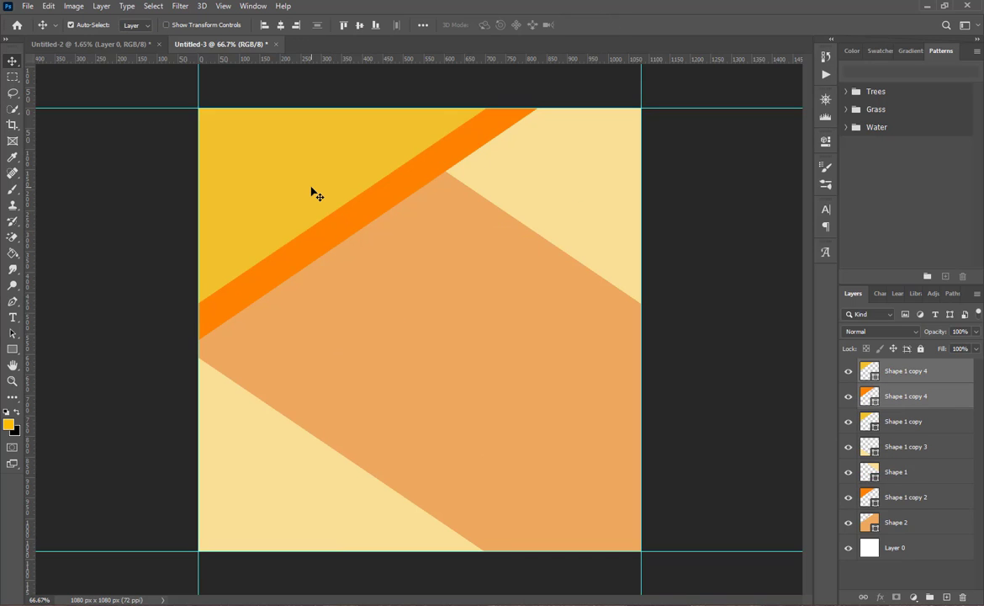
drag(311, 194, 421, 336)
right_click(420, 336)
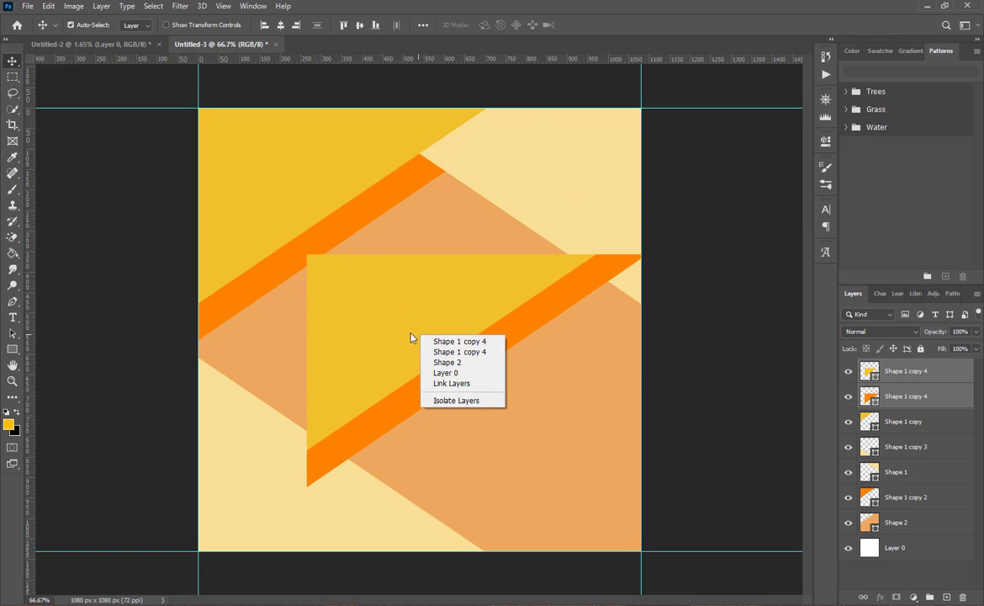
key(Escape)
key(ctrl+t)
right_click(411, 336)
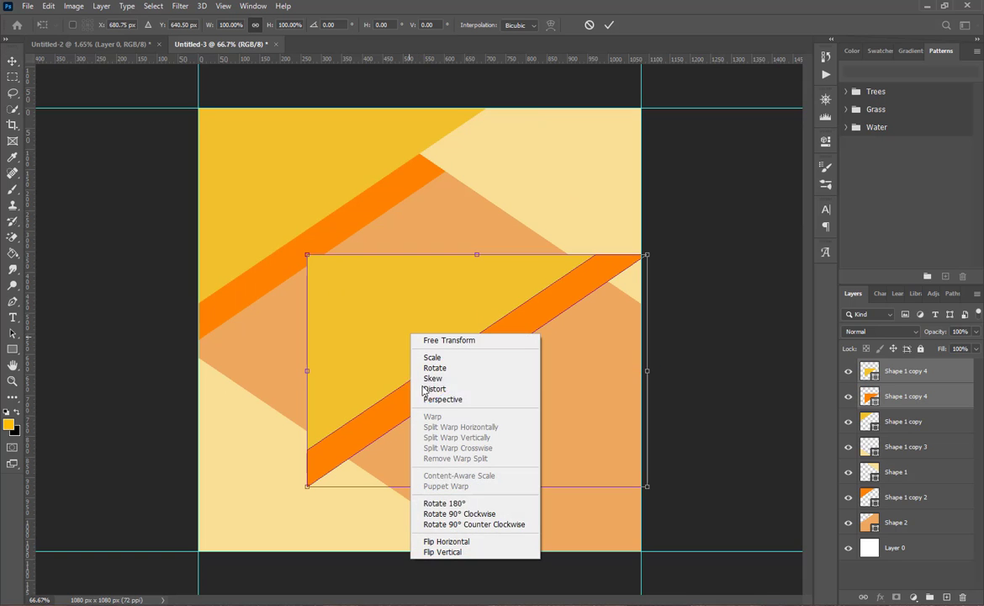
click(455, 551)
right_click(404, 418)
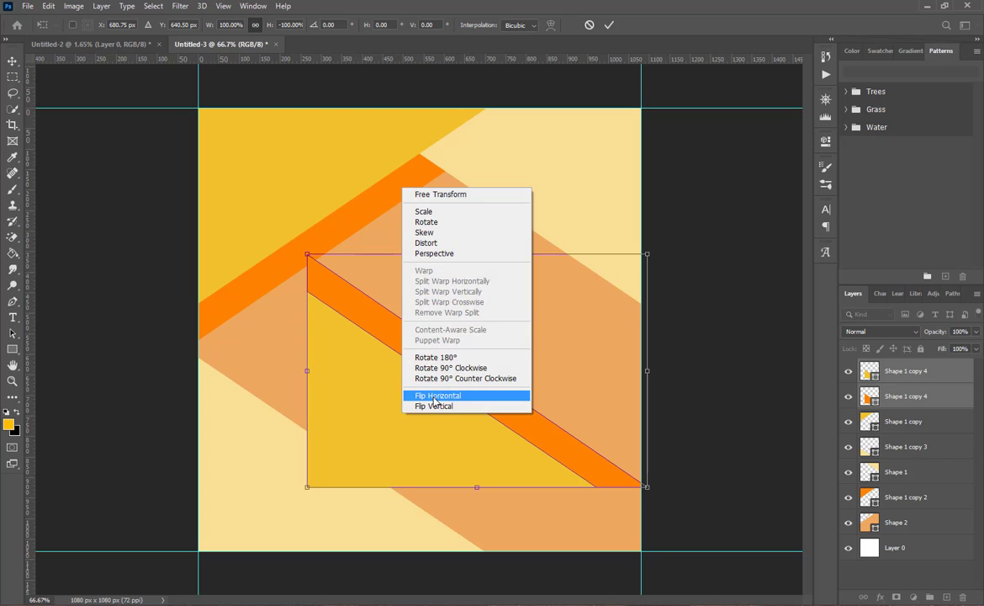
click(435, 396)
Step: Place the flipped triangle pair in the canvas's lower-right corner, shifted partly beyond the right and bottom edges
drag(529, 430, 522, 491)
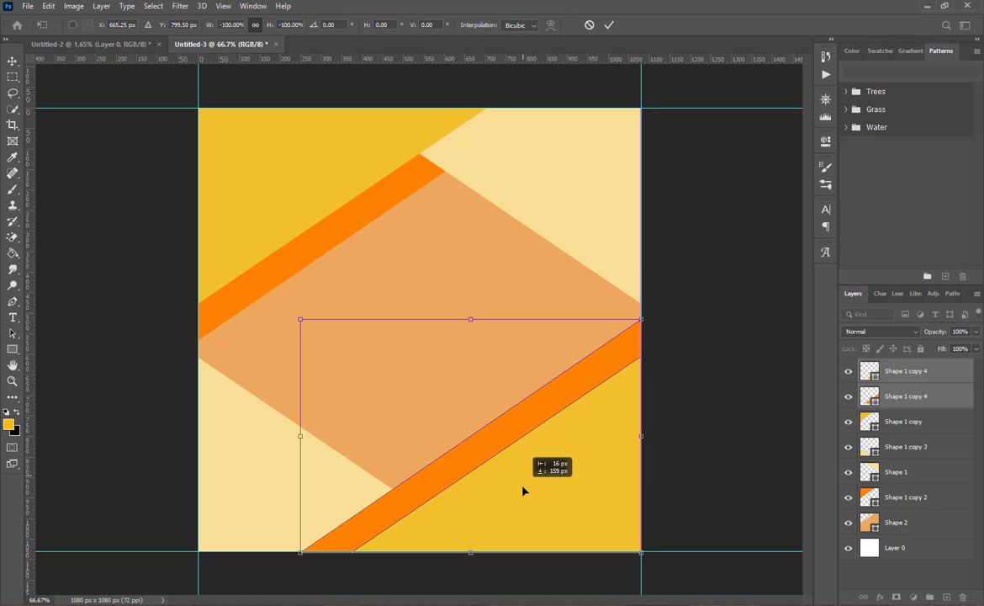
click(607, 25)
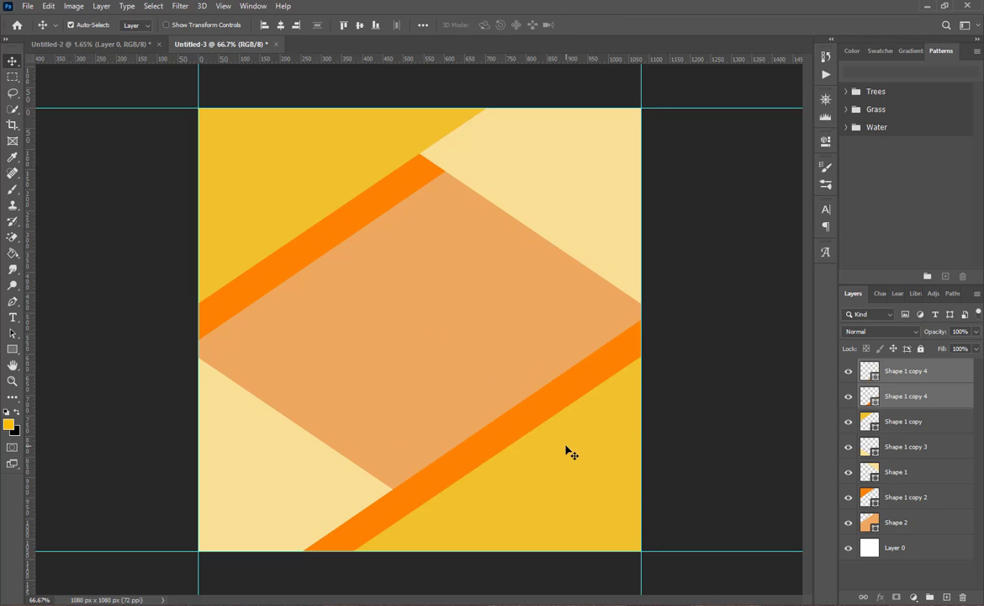
drag(543, 448, 580, 515)
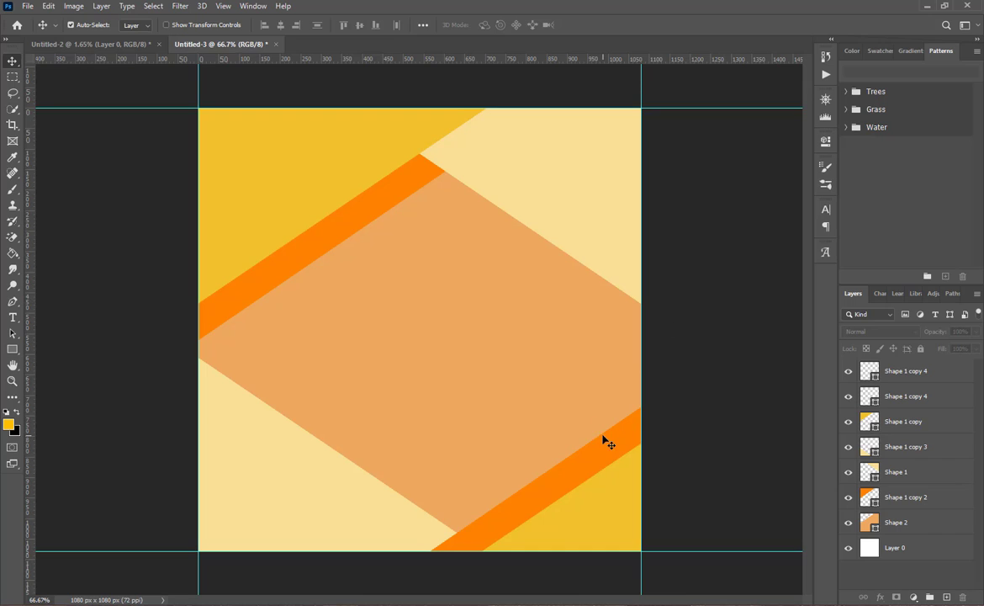
Step: Move the Shape 1 copy 3 layer between the two Shape 1 copy 4 layers
click(901, 447)
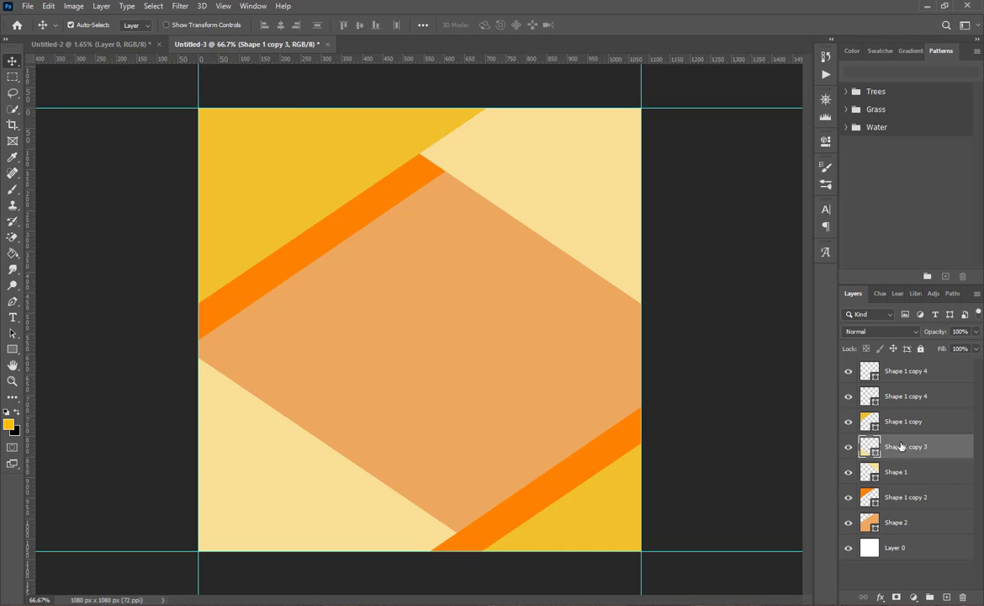
drag(894, 426, 901, 391)
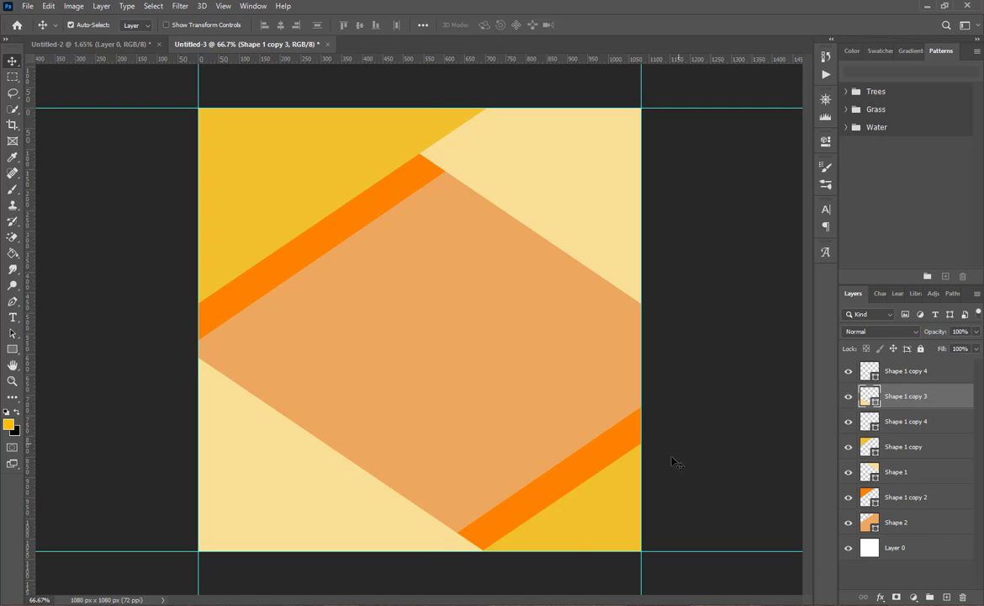
Step: Nudge the yellow triangle in the canvas's lower-right corner slightly toward the center, narrowing the exposed orange band
click(565, 536)
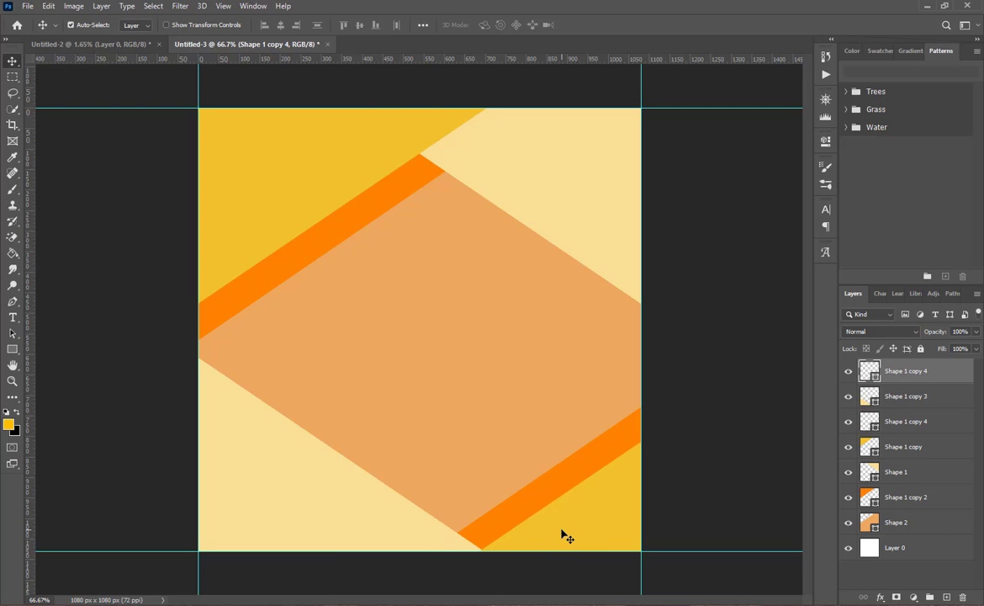
click(680, 463)
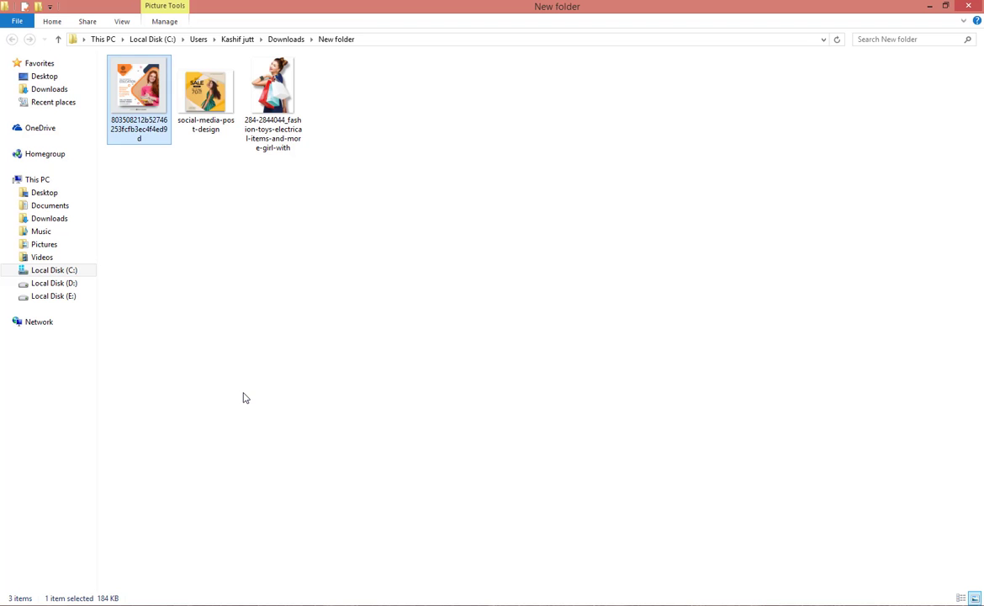
Step: Place the image of the woman with shopping bags from the New folder onto the canvas, scaled to 226.96% at the lower-right side
click(244, 397)
drag(256, 110, 398, 392)
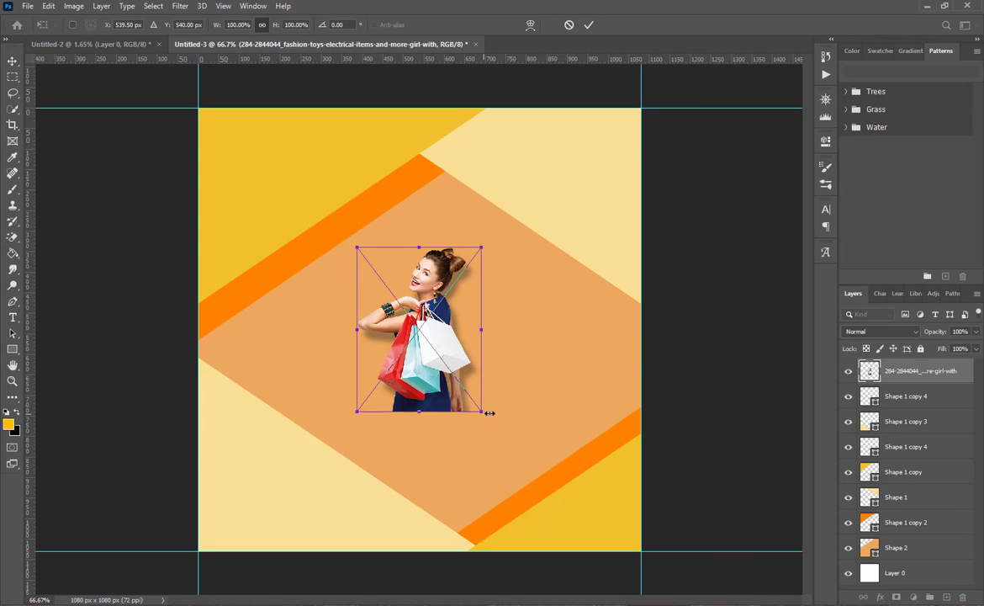
drag(488, 413, 586, 514)
drag(446, 394, 530, 423)
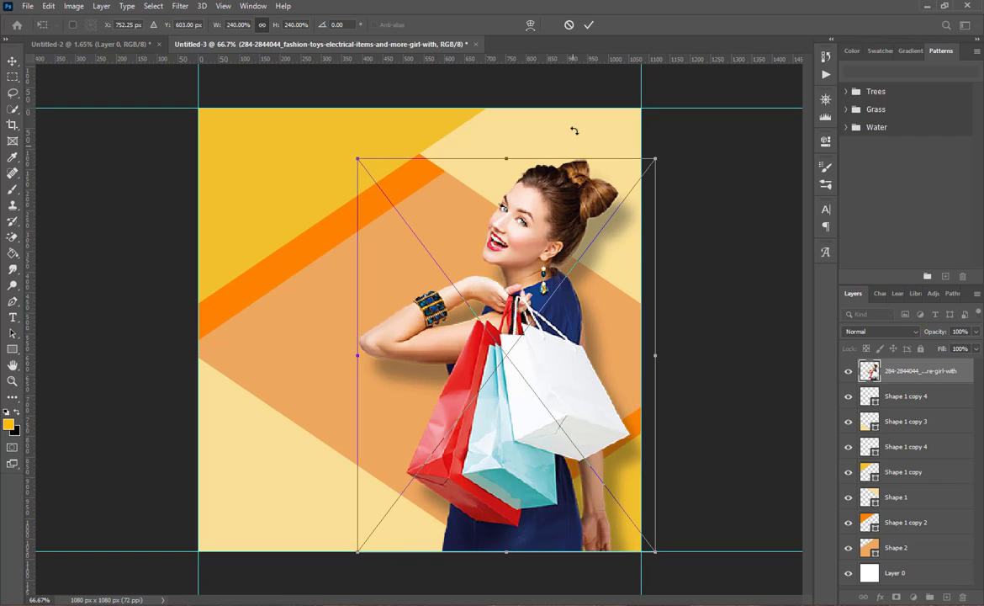
drag(660, 157, 651, 168)
drag(540, 385, 548, 396)
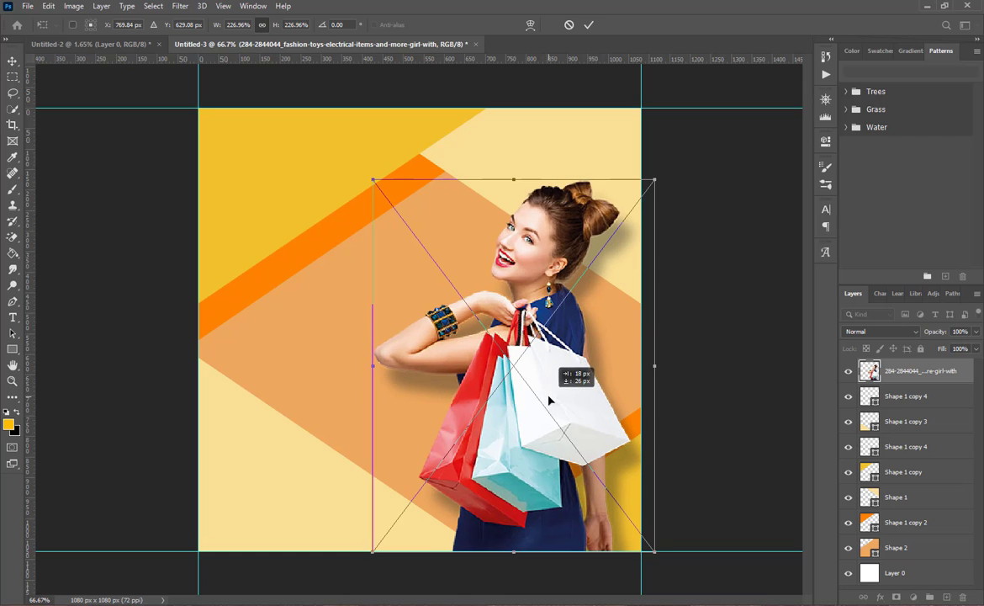
click(589, 24)
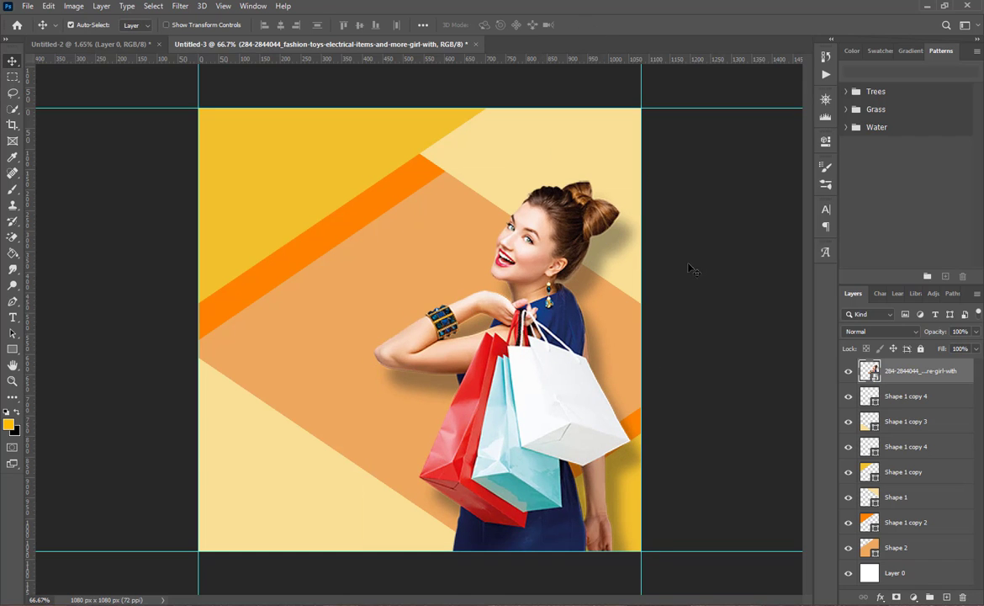
Step: Group all the background shape layers together with Layer 0 and name the group Design
click(924, 580)
shift+click(900, 399)
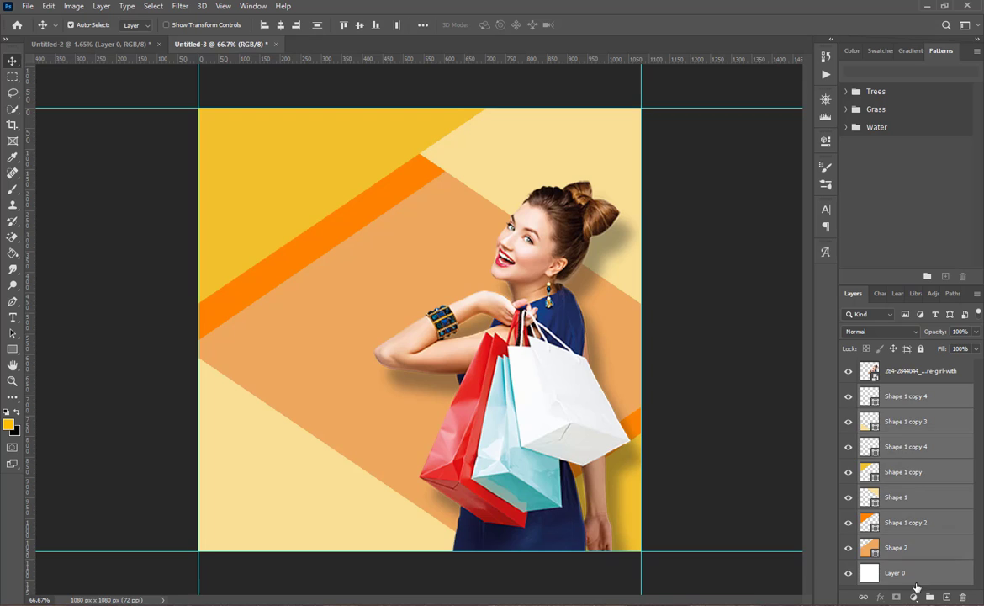
key(ctrl+g)
double_click(894, 392)
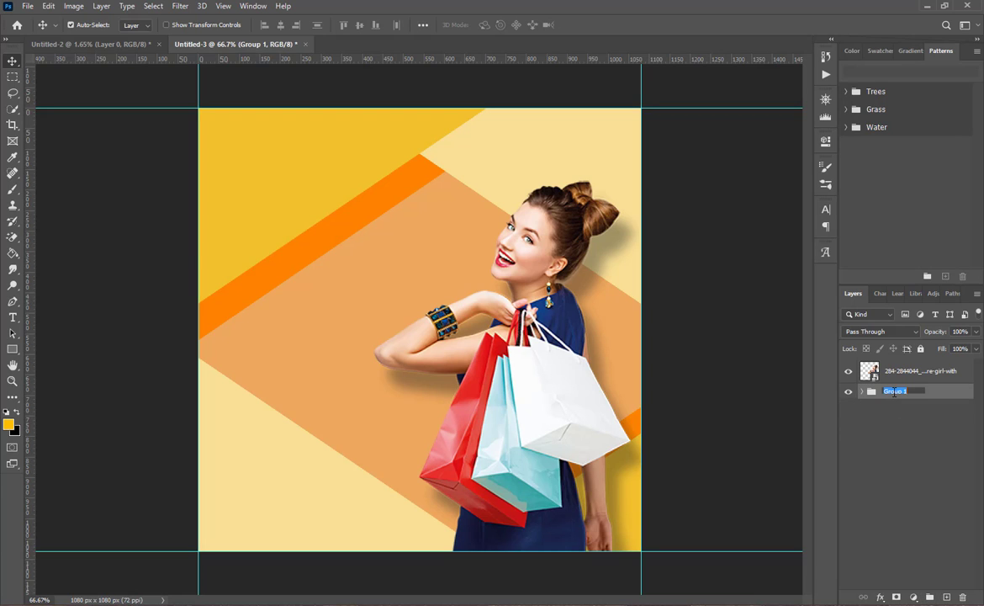
text(Design)
click(901, 470)
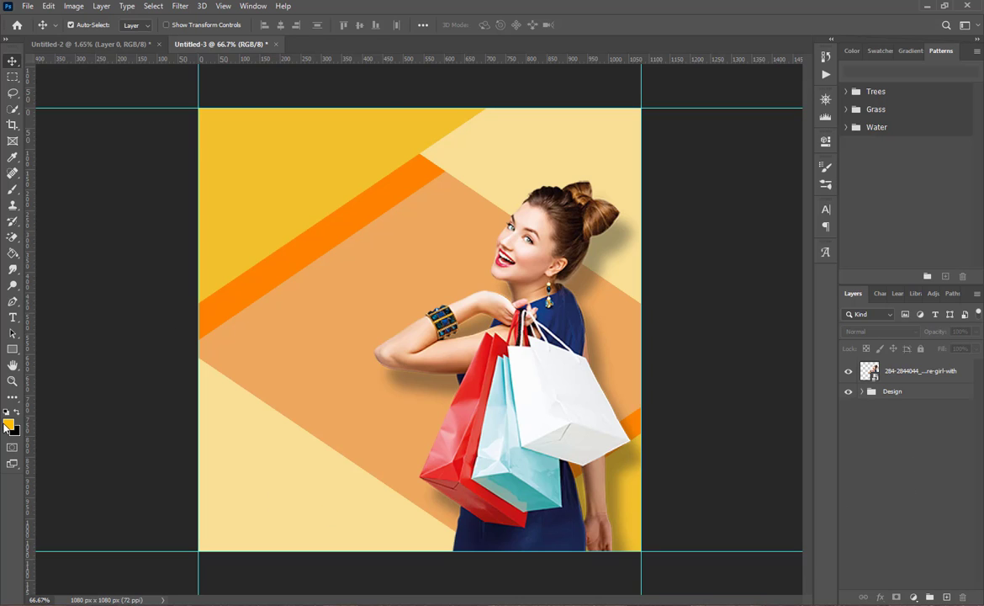
Step: Add the text BIG in 54 pt Arial Regular, colored near-black (030303), on the upper part of the canvas beside the woman's head
click(12, 317)
click(293, 222)
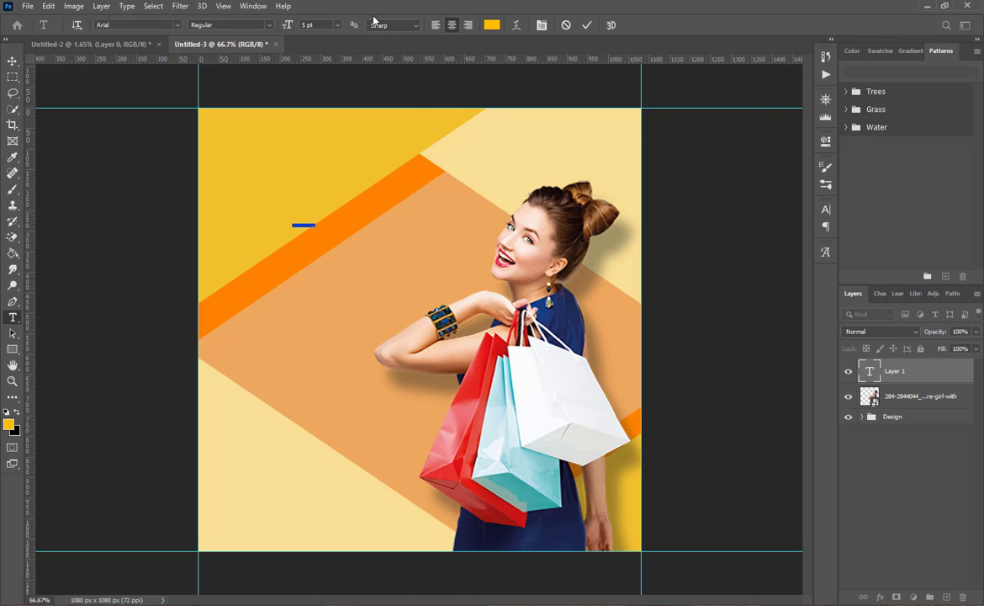
drag(289, 28, 318, 33)
click(492, 24)
click(484, 360)
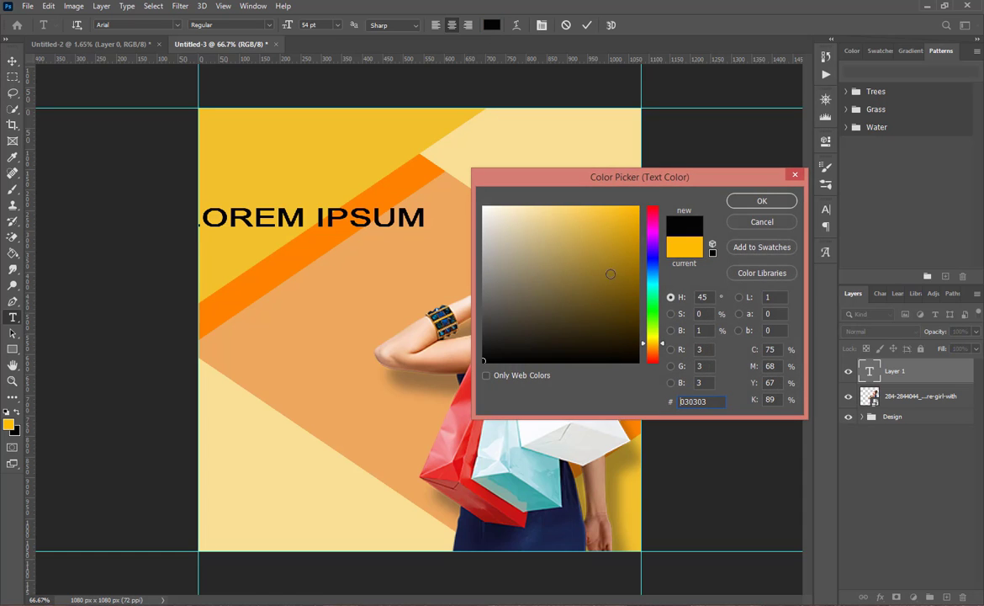
click(730, 202)
drag(300, 281, 347, 286)
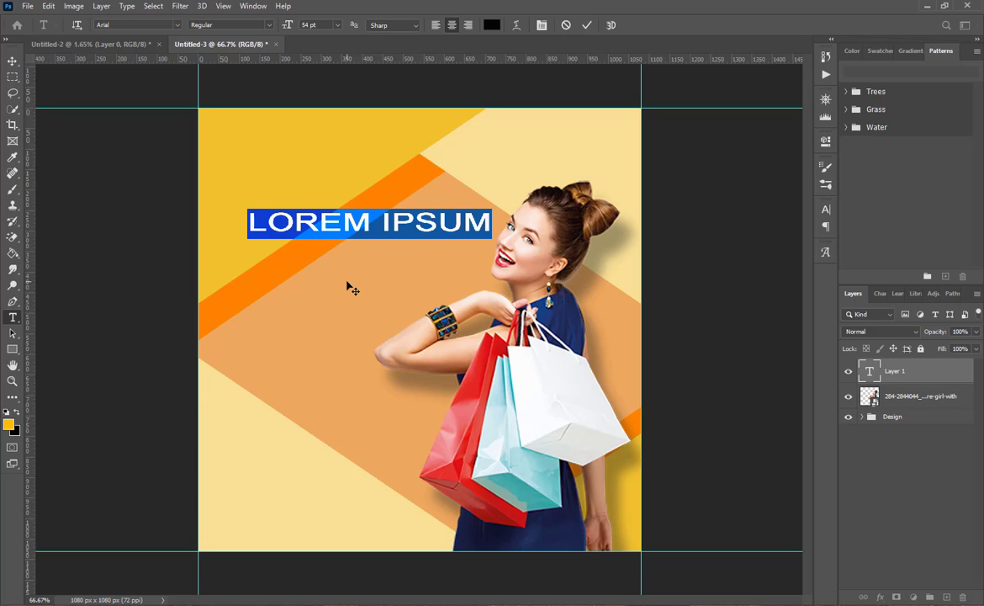
text(BIG)
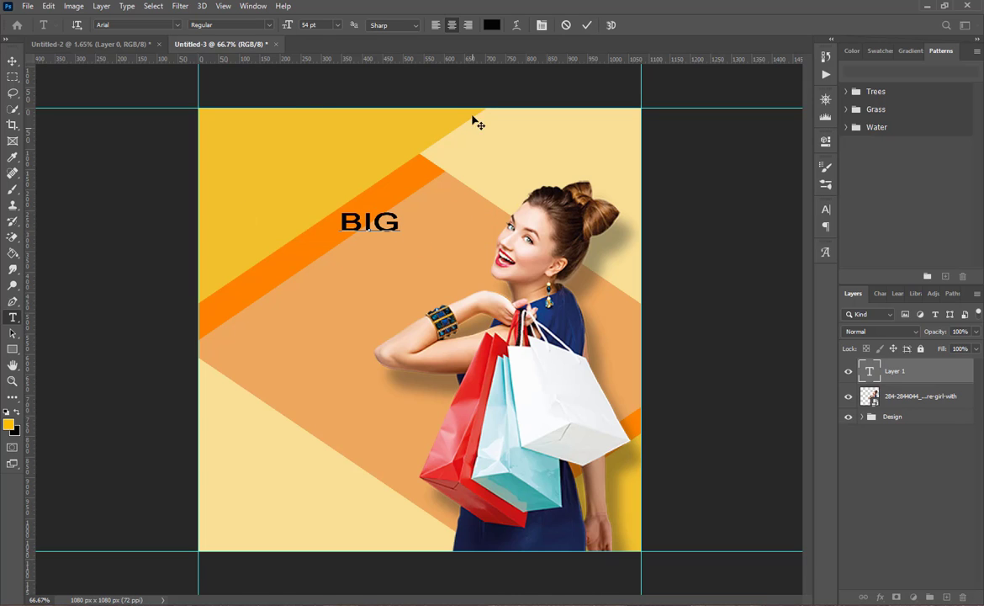
click(584, 24)
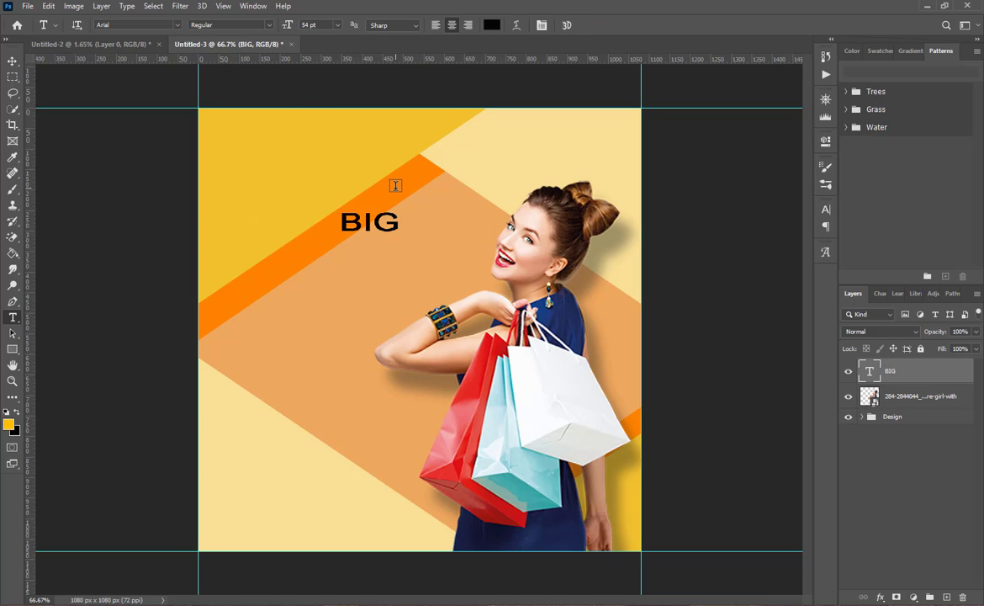
Step: Scale the BIG text to 199.72% and position it at X 375 px, Y 212.06 px
key(ctrl+t)
drag(406, 237, 491, 283)
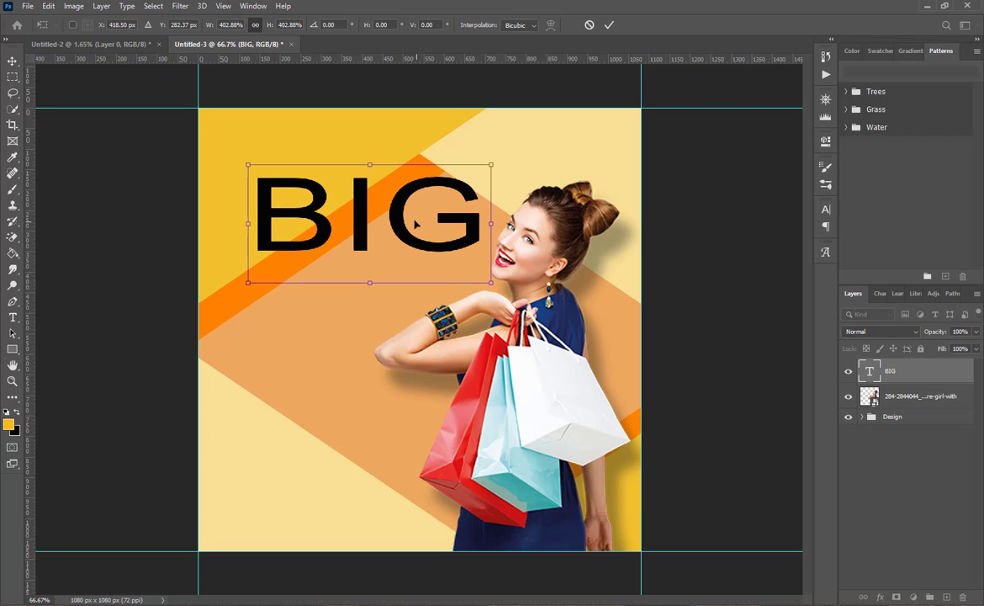
drag(402, 220, 374, 202)
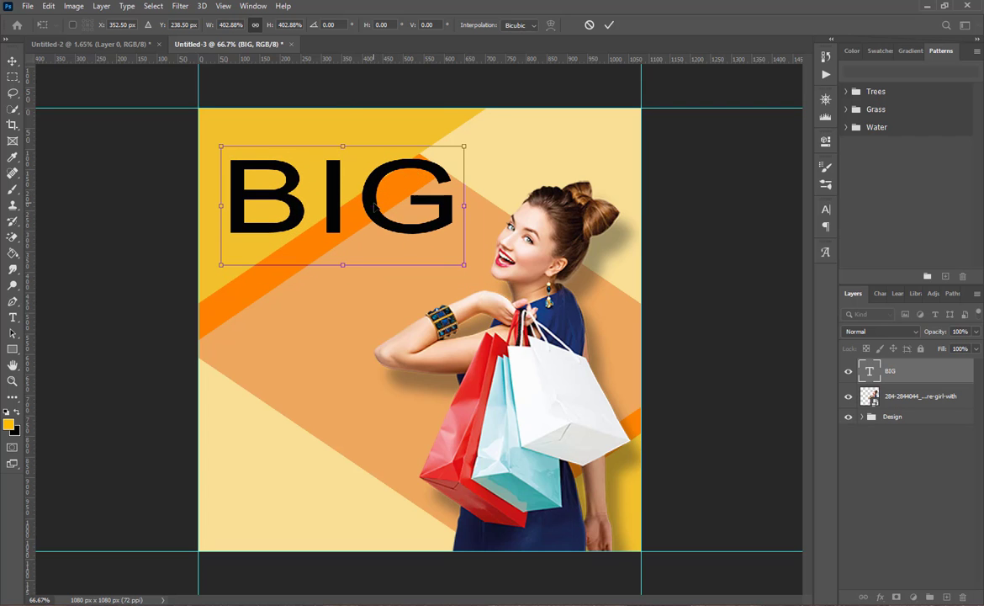
drag(462, 265, 402, 233)
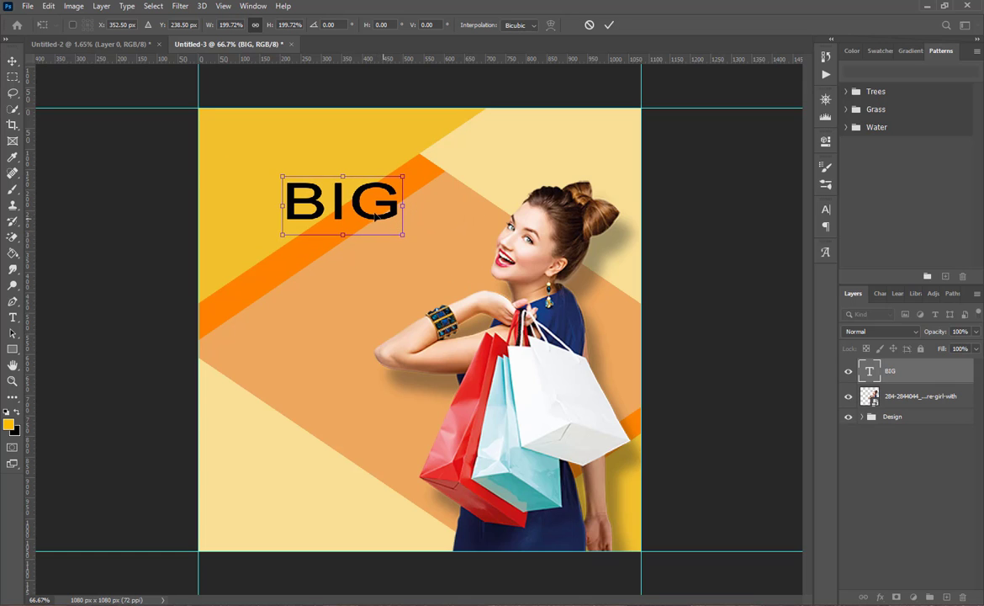
drag(357, 203, 366, 192)
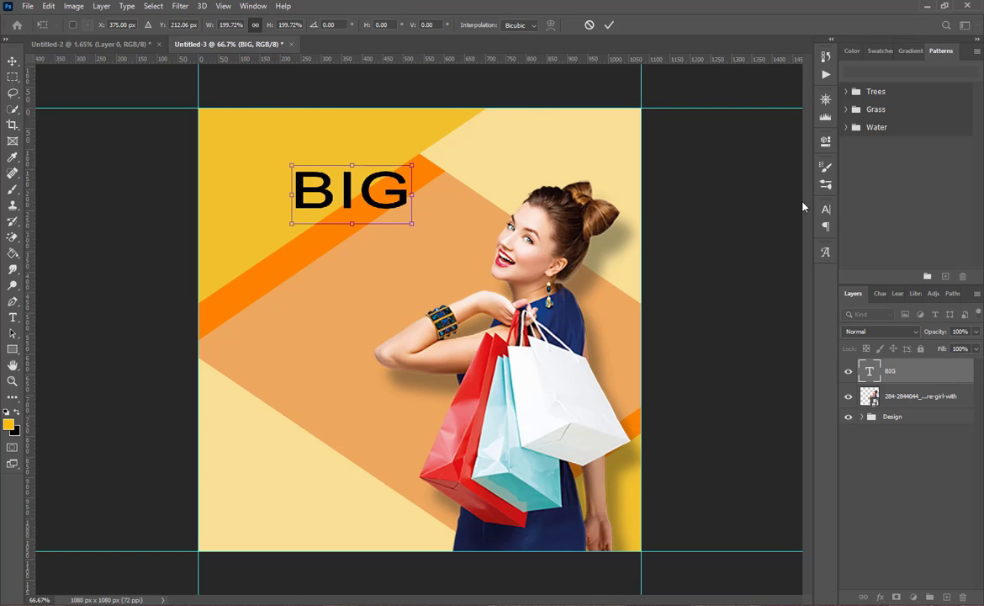
click(827, 208)
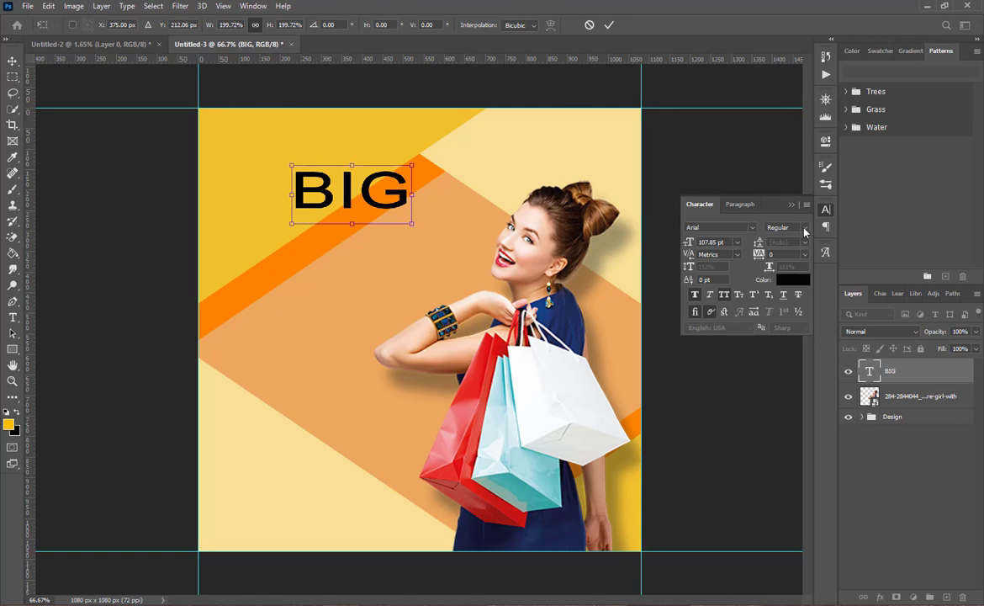
click(609, 25)
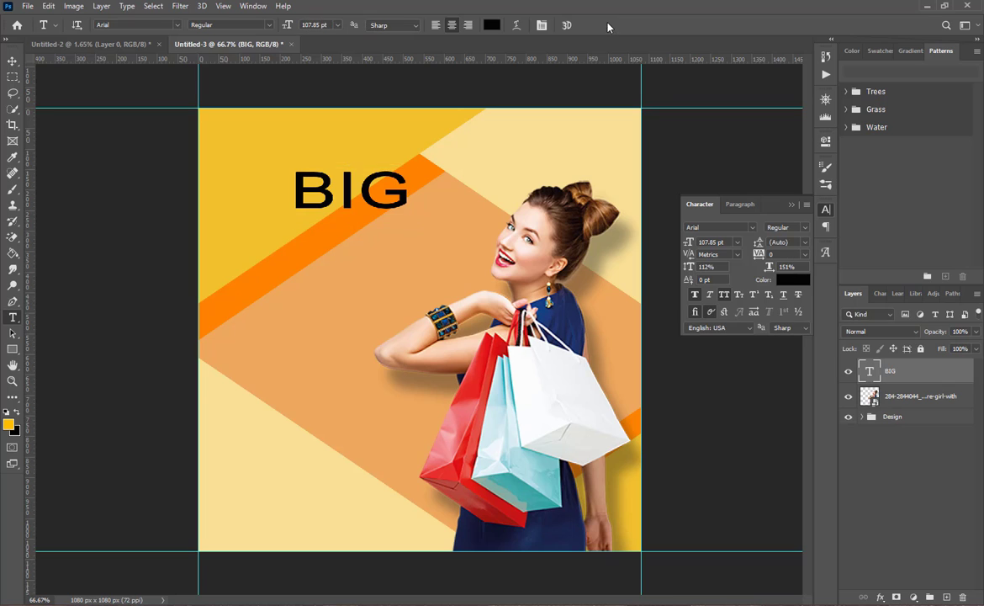
Step: Change the BIG text's font to Square721 Cn BT in the Roman style, trying Gabriola for comparison
double_click(338, 192)
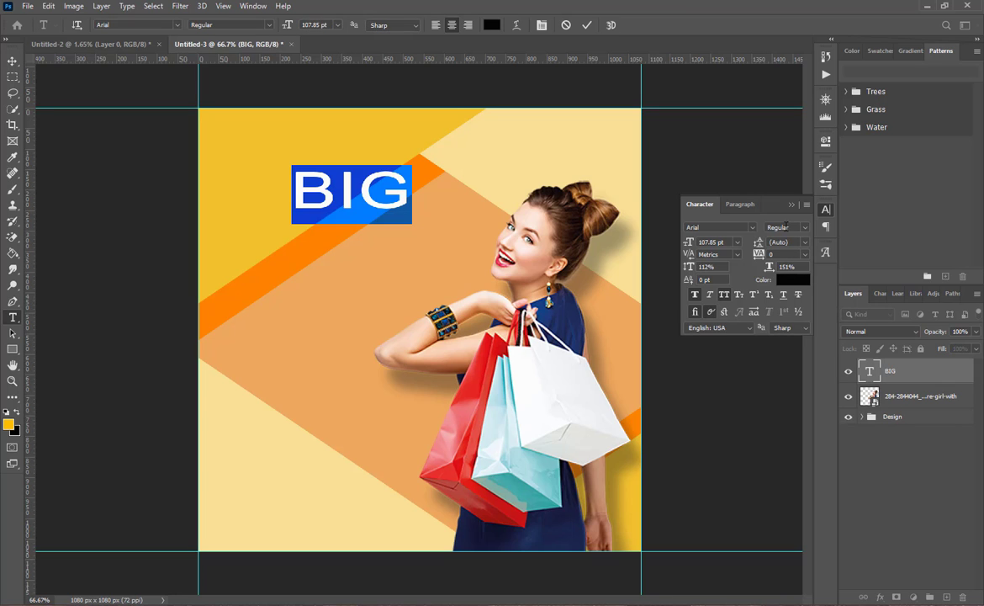
click(804, 232)
click(759, 238)
click(751, 229)
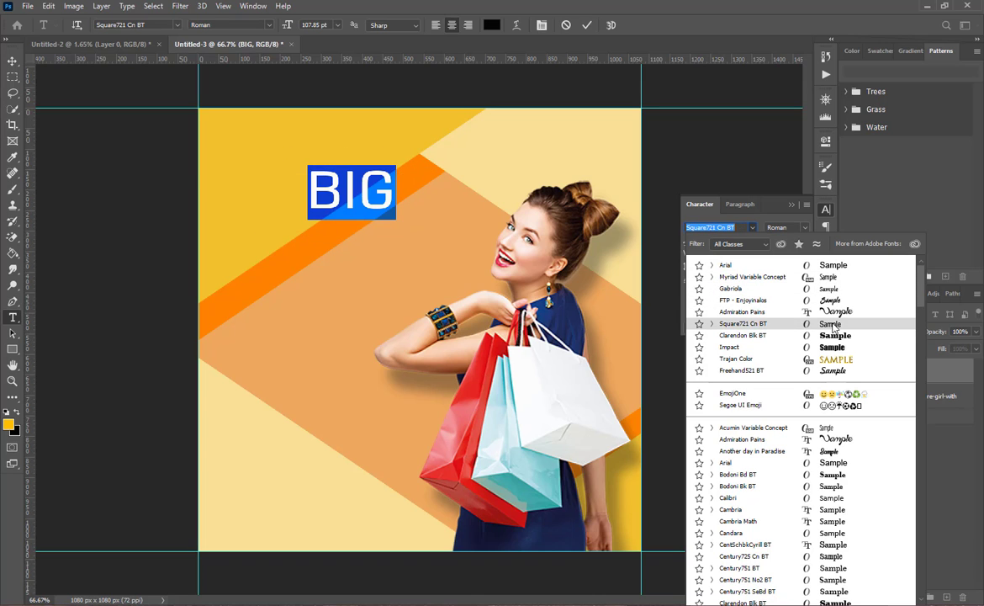
click(830, 325)
click(803, 227)
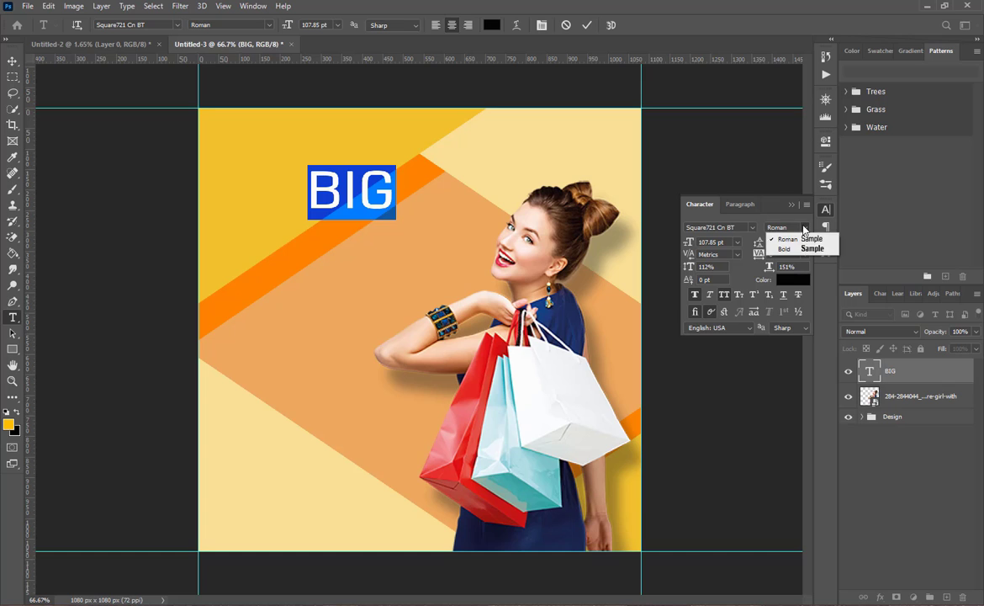
click(806, 239)
click(753, 227)
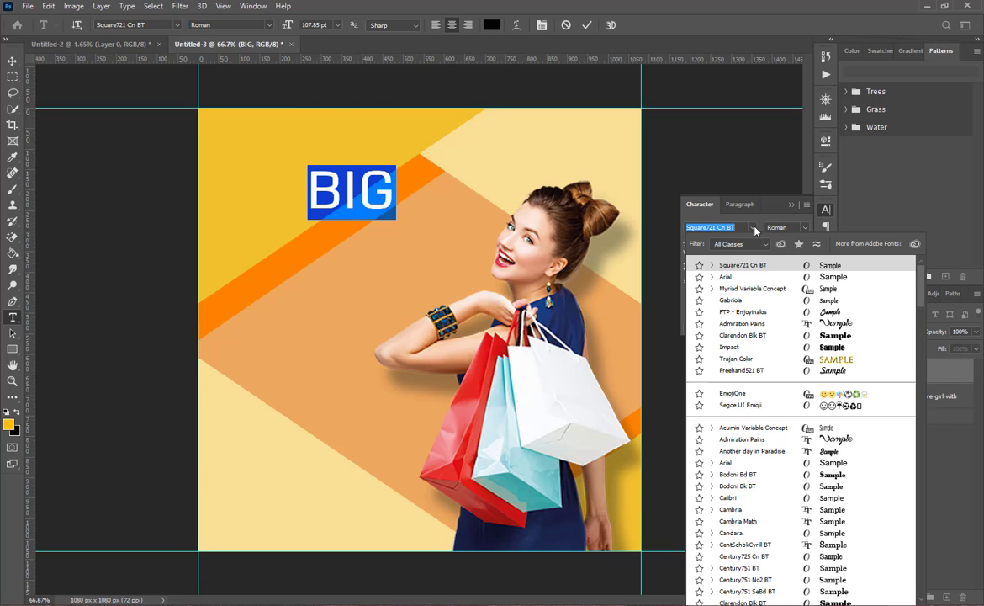
click(838, 302)
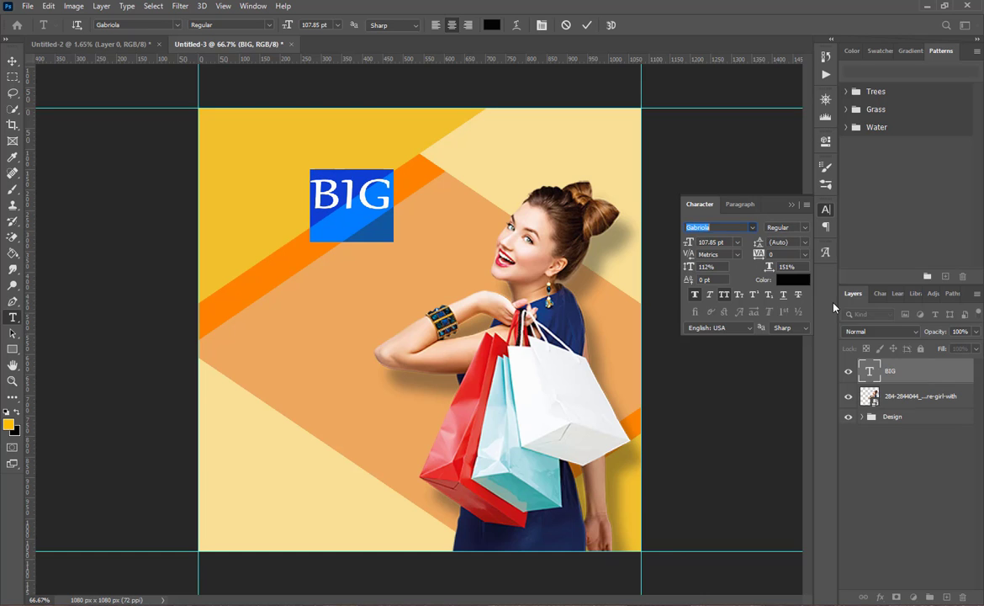
click(753, 228)
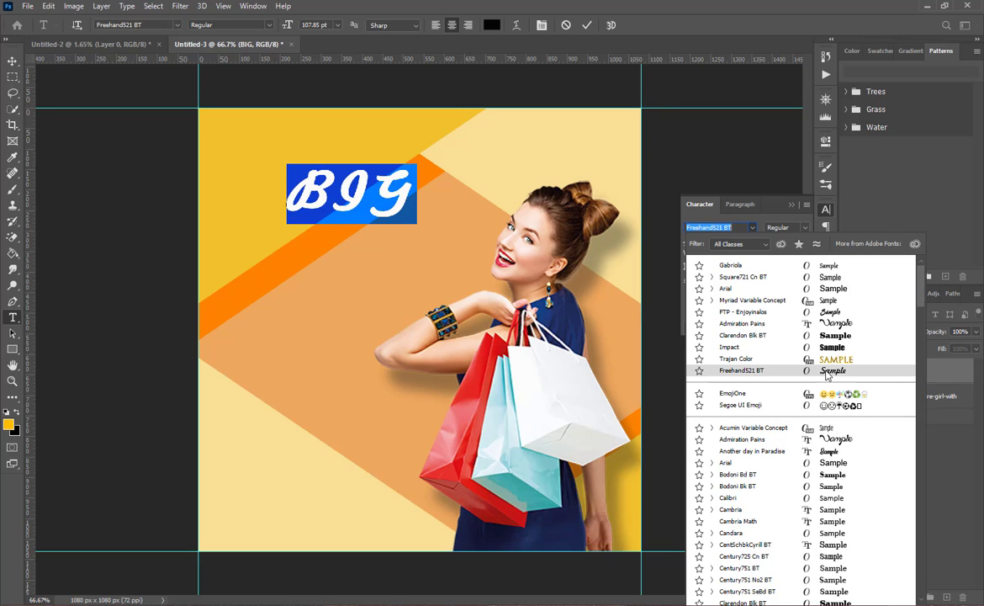
click(827, 277)
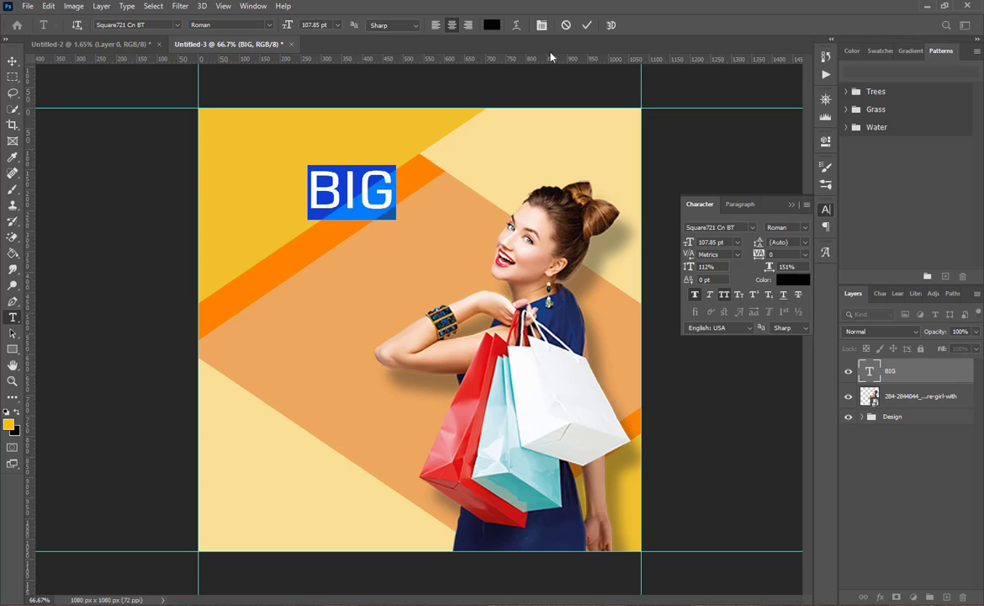
click(588, 26)
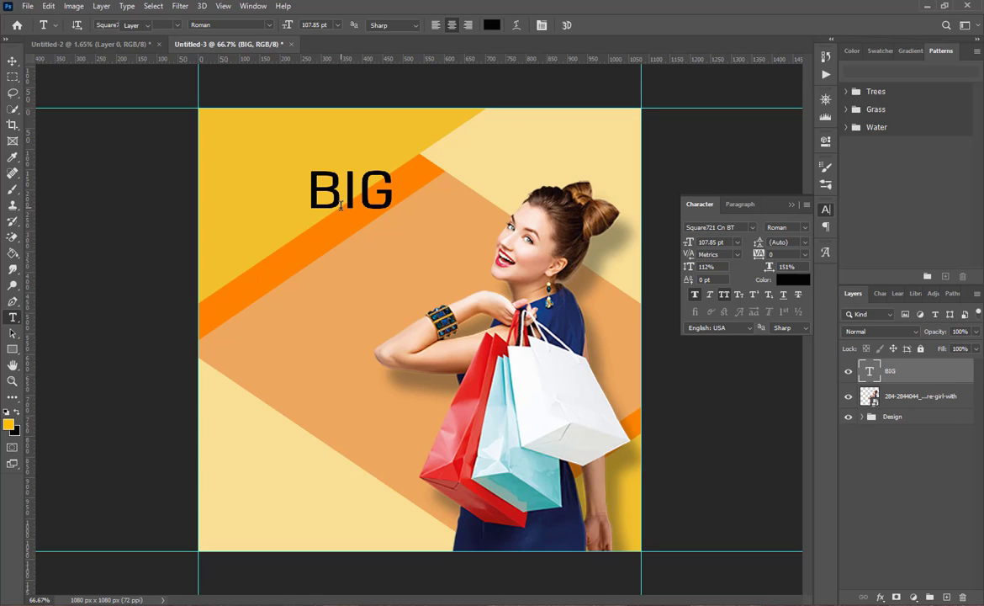
Step: Duplicate the BIG text directly below the original and change the copy's wording to SALE
key(v)
drag(354, 201, 351, 242)
double_click(348, 240)
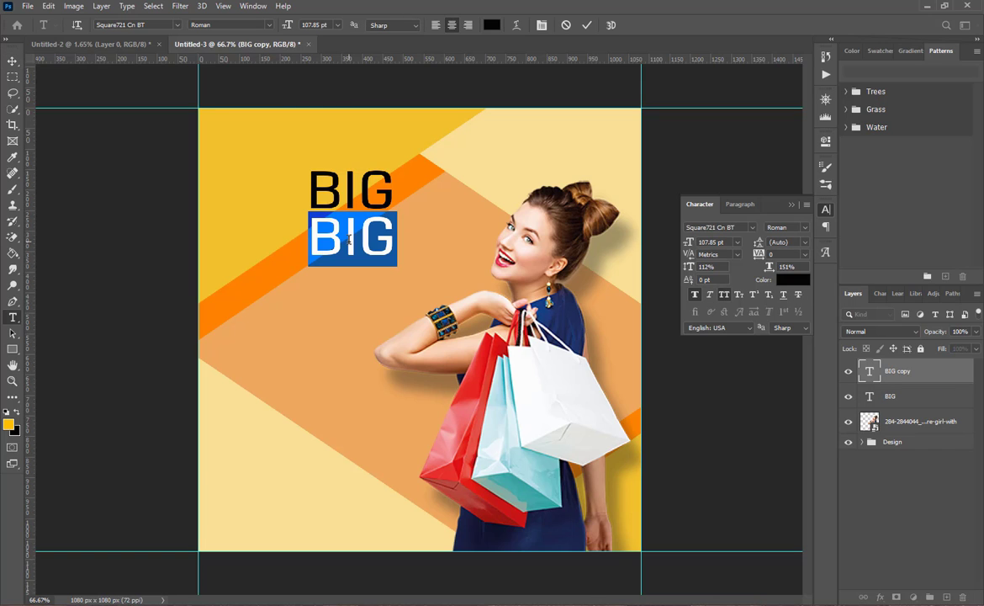
text(SALE)
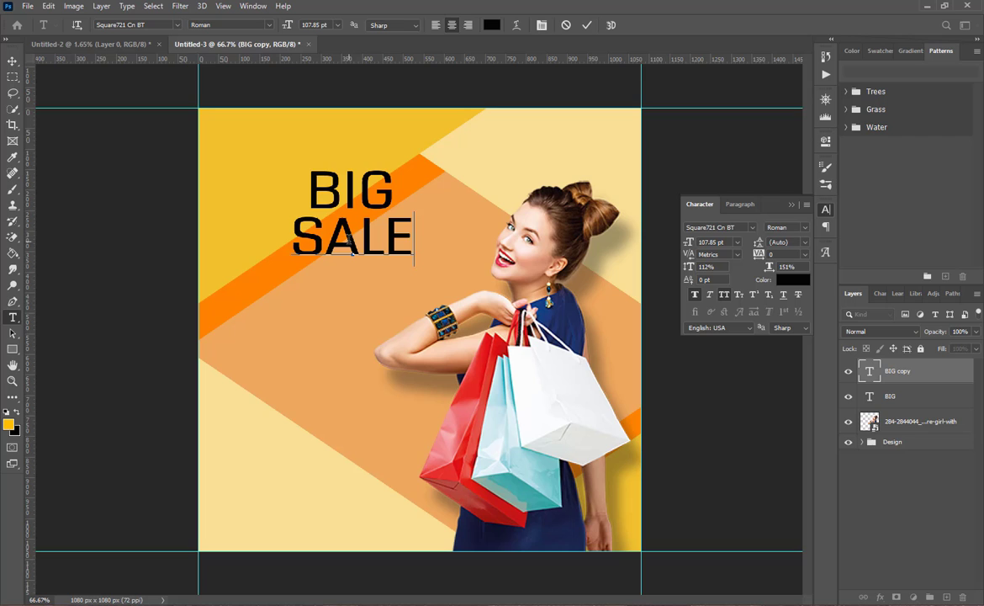
Step: Set the SALE text's font to Arial in the Bold style
double_click(361, 233)
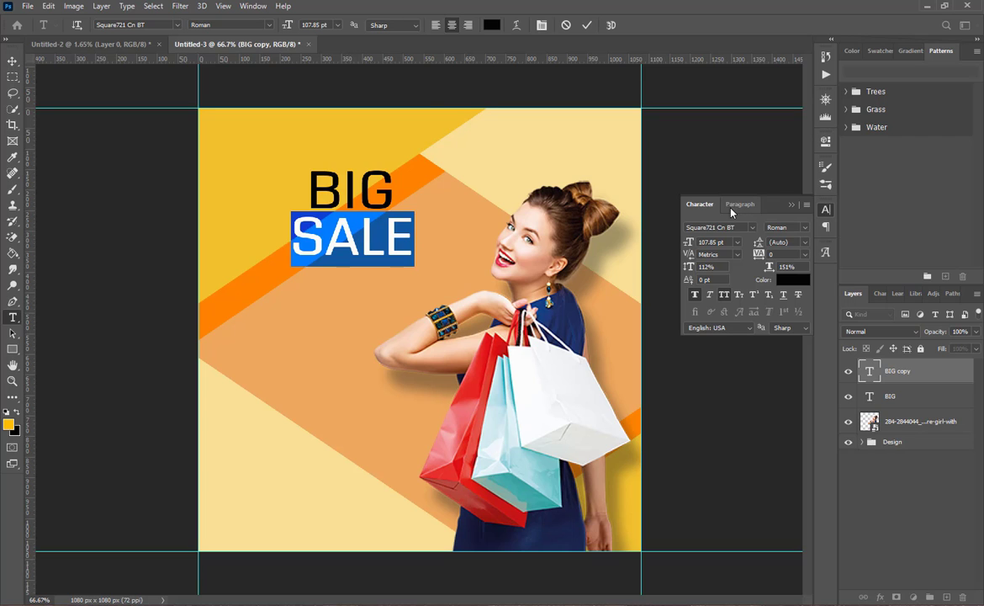
click(752, 229)
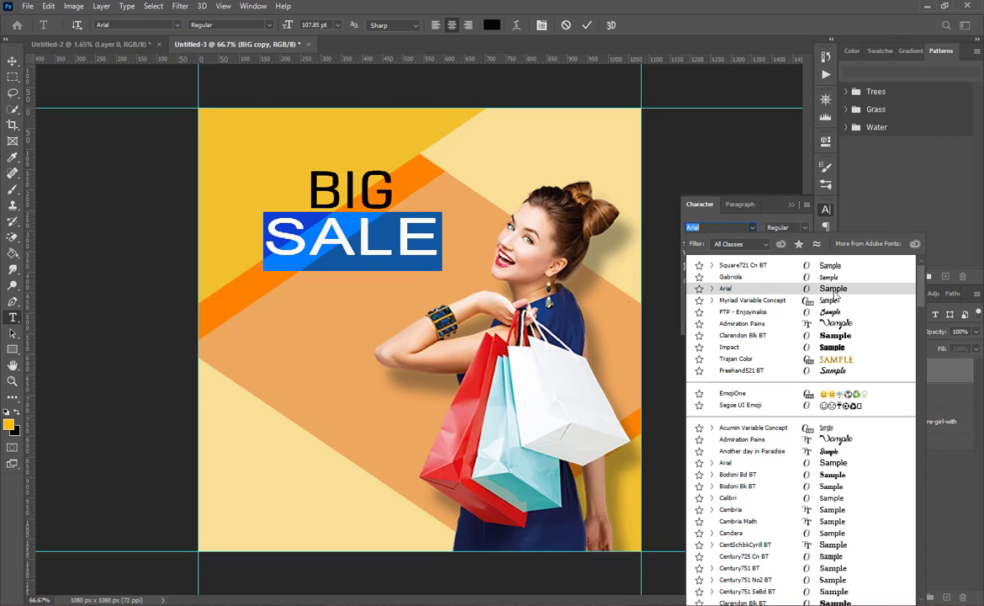
click(835, 289)
click(802, 229)
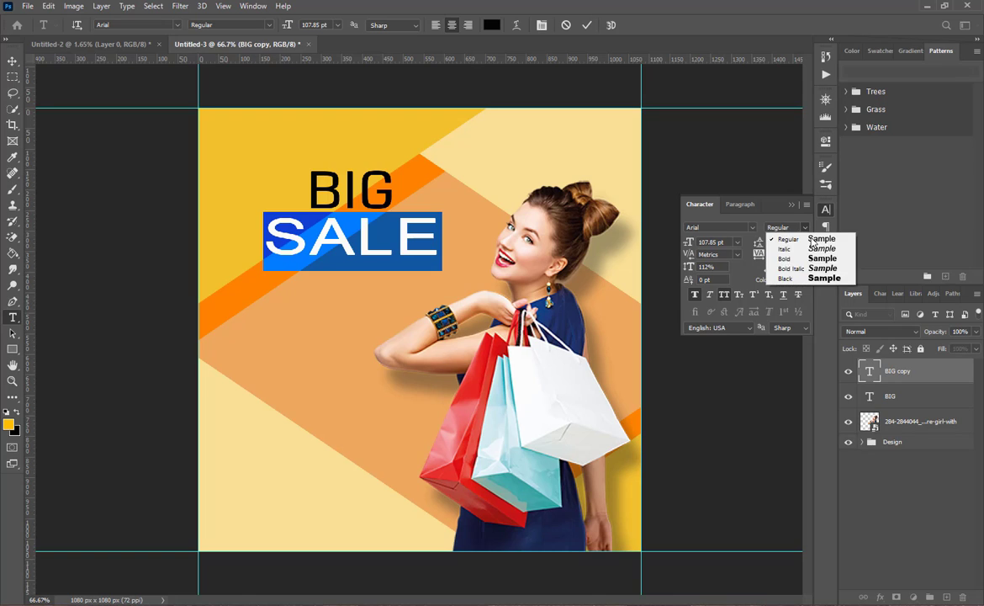
click(820, 258)
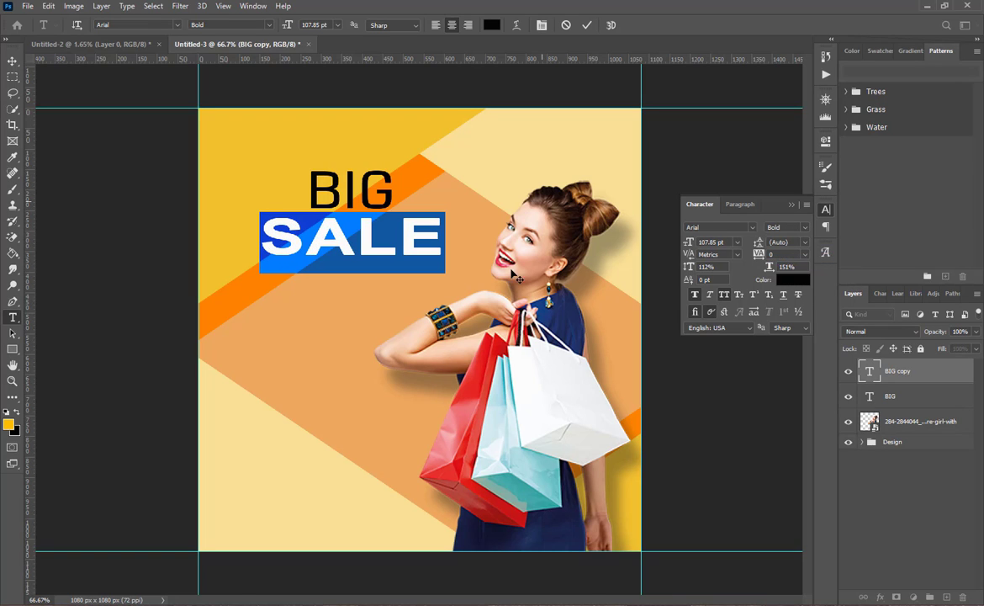
click(587, 25)
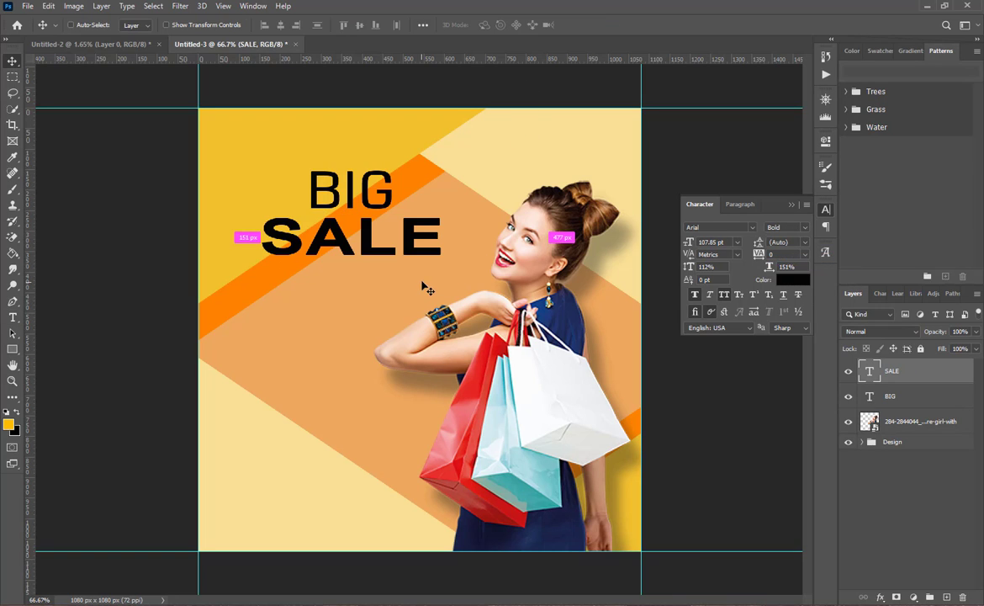
Step: Enlarge the SALE text so it spans from near the canvas's left edge to the woman's face
key(ctrl+t)
drag(448, 271, 493, 289)
drag(437, 259, 435, 271)
click(609, 25)
Step: Scale the BIG text to 138.43%, centred at X 375 px, Y 206.43 px above SALE
click(324, 182)
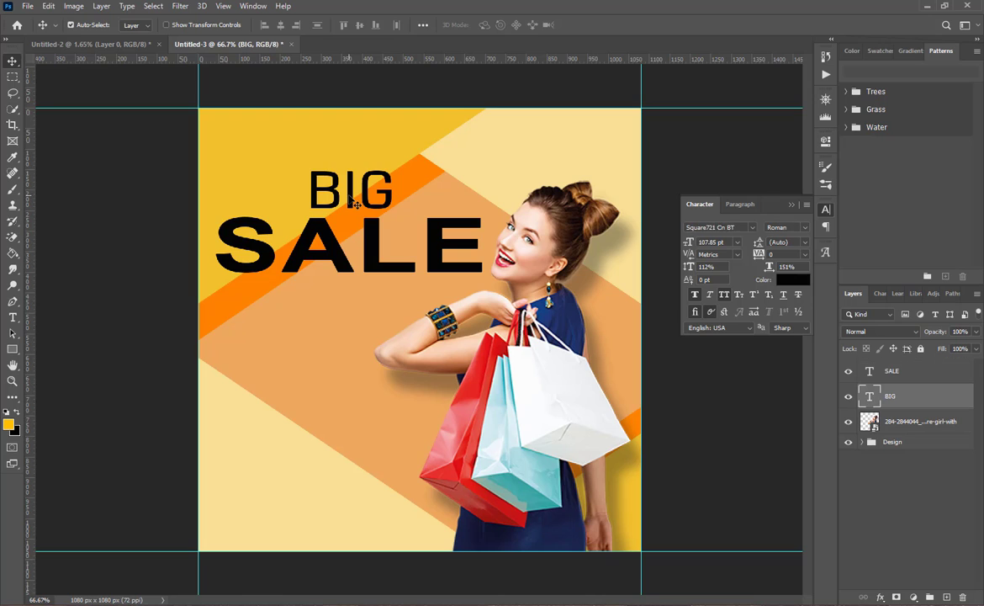
key(ctrl+t)
mouse_move(305, 161)
mouse_down()
mouse_move(282, 148)
mouse_move(290, 155)
mouse_up()
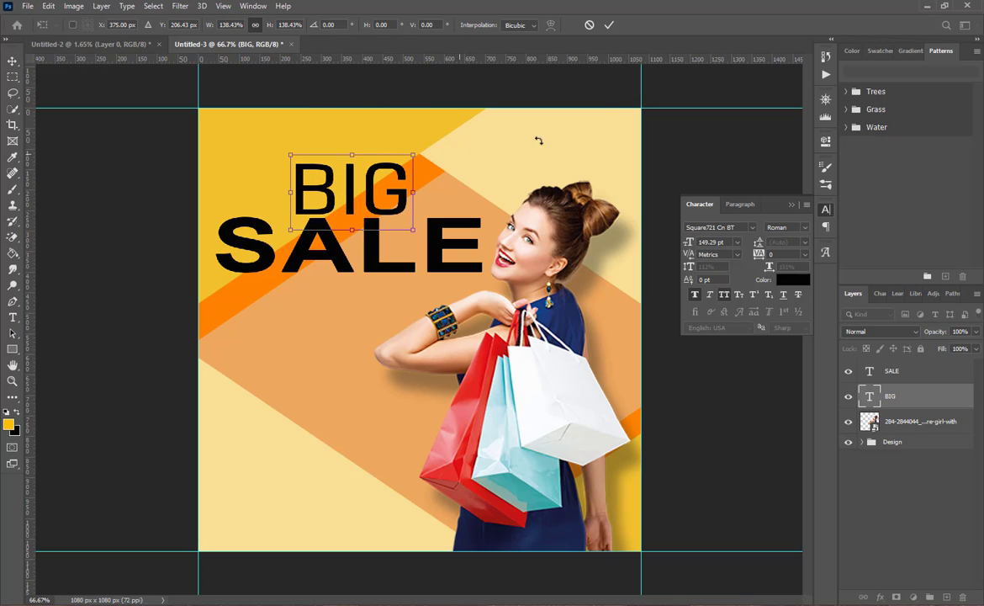
click(610, 27)
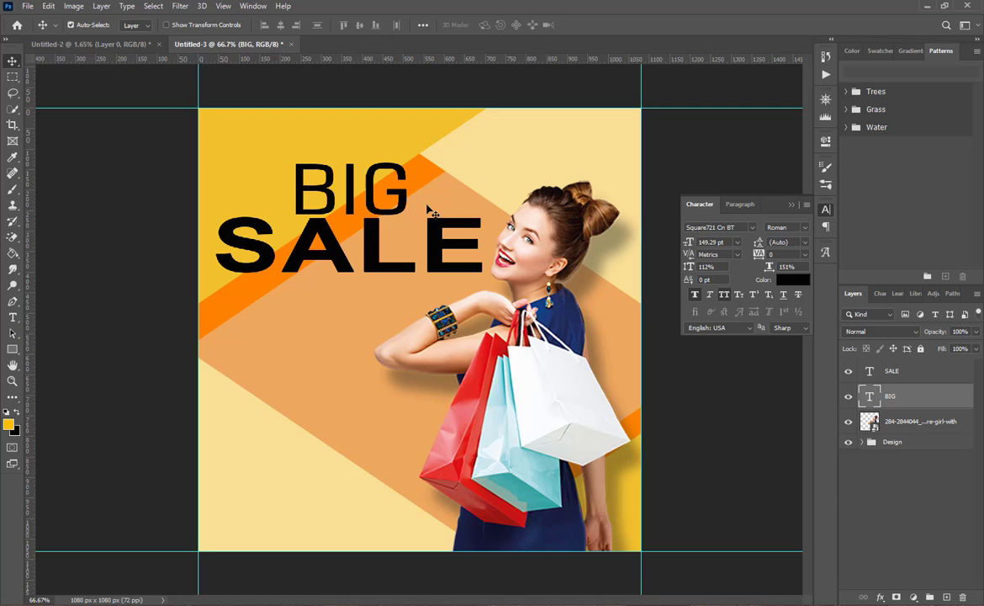
click(730, 455)
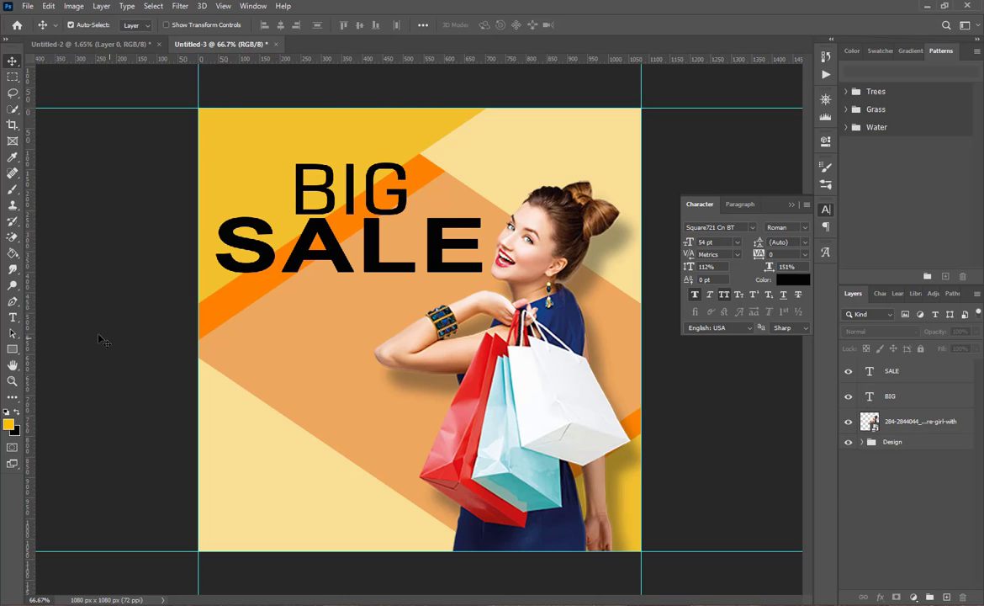
Step: Draw a rectangle about 328 by 79 px directly below SALE at about X 202 px, Y 406 px, and fill it black
click(13, 347)
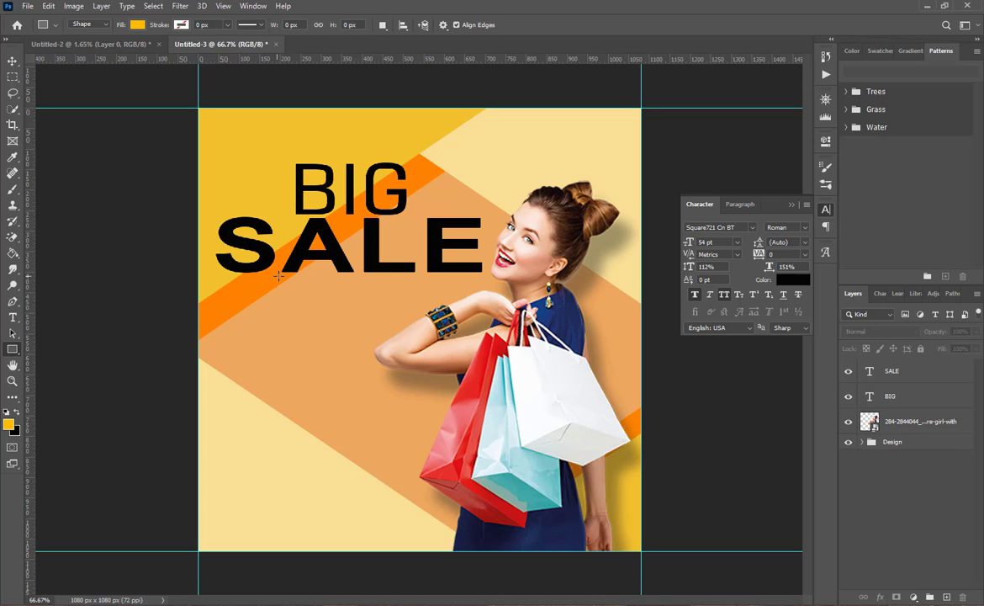
drag(280, 272, 414, 306)
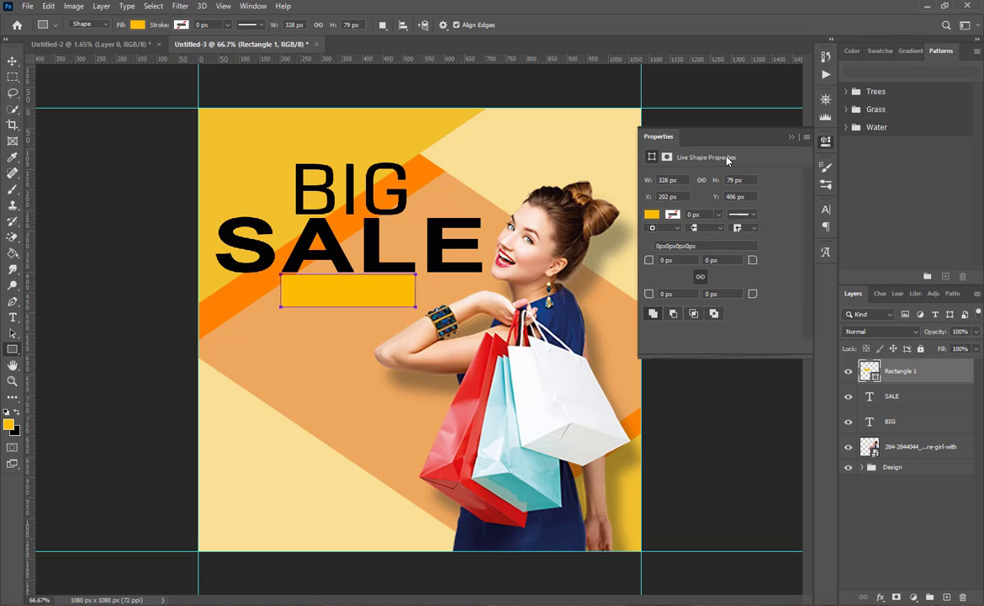
click(652, 214)
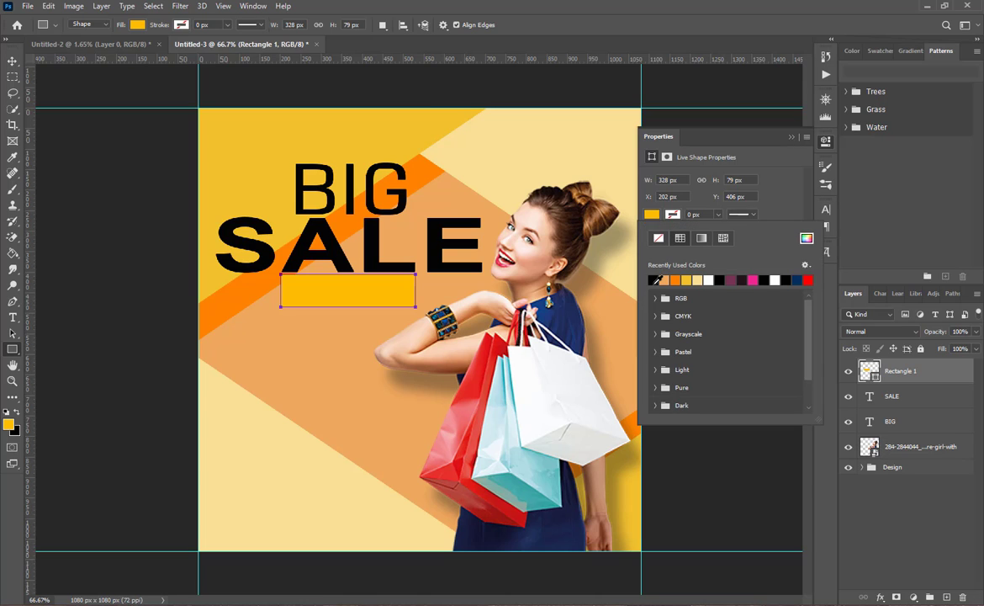
click(655, 280)
click(791, 138)
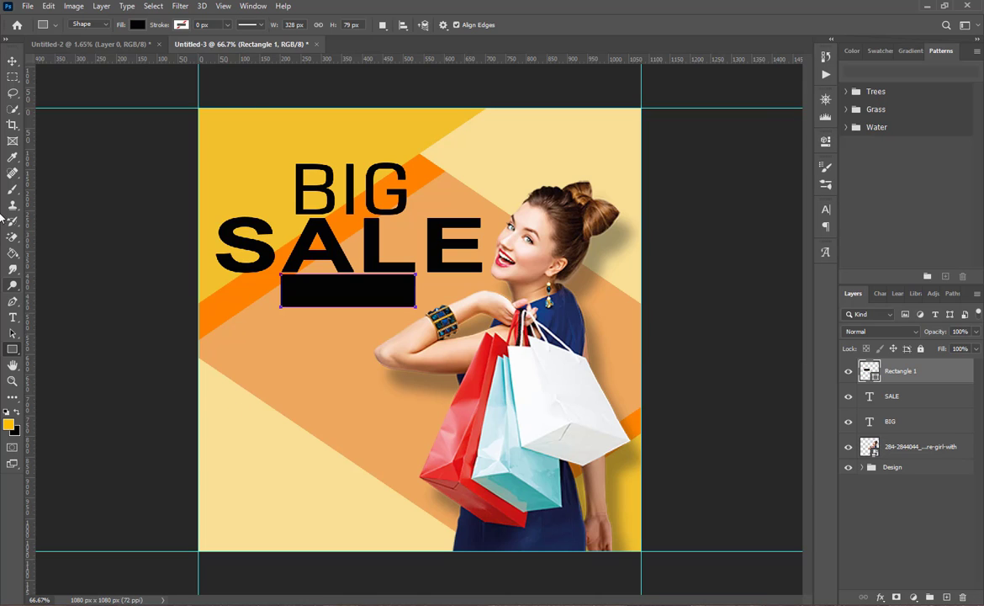
click(13, 76)
click(12, 61)
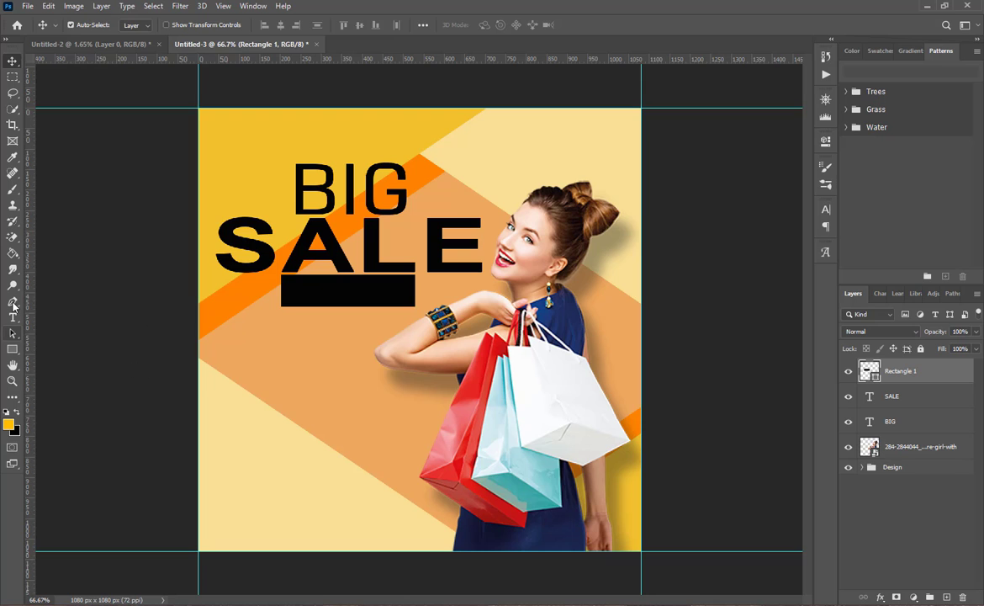
Step: Save the document as Untitled-3 in Photoshop format in the Youtube Channel folder, with Maximize Compatibility on
click(11, 319)
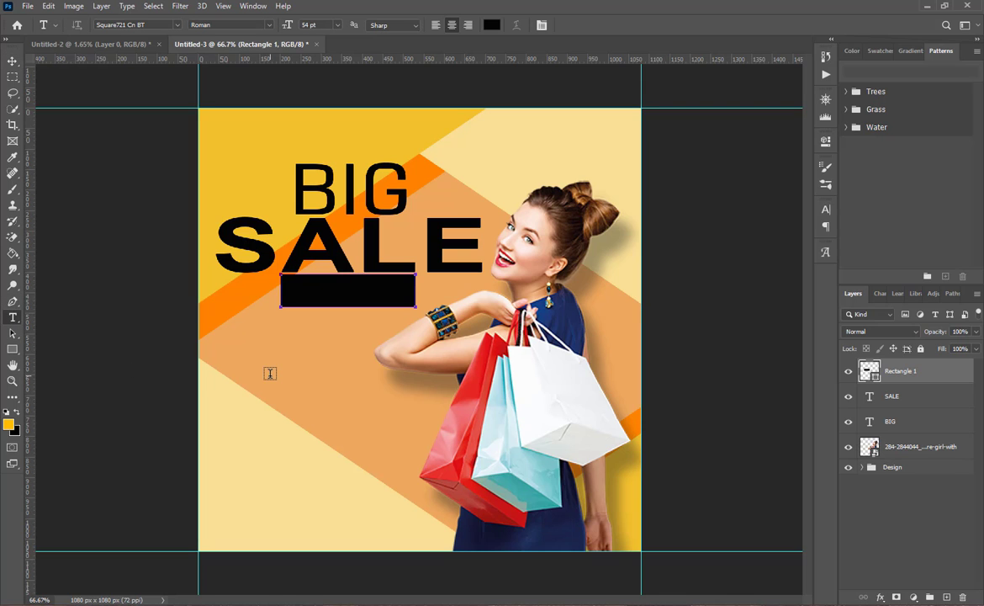
key(ctrl+shift+s)
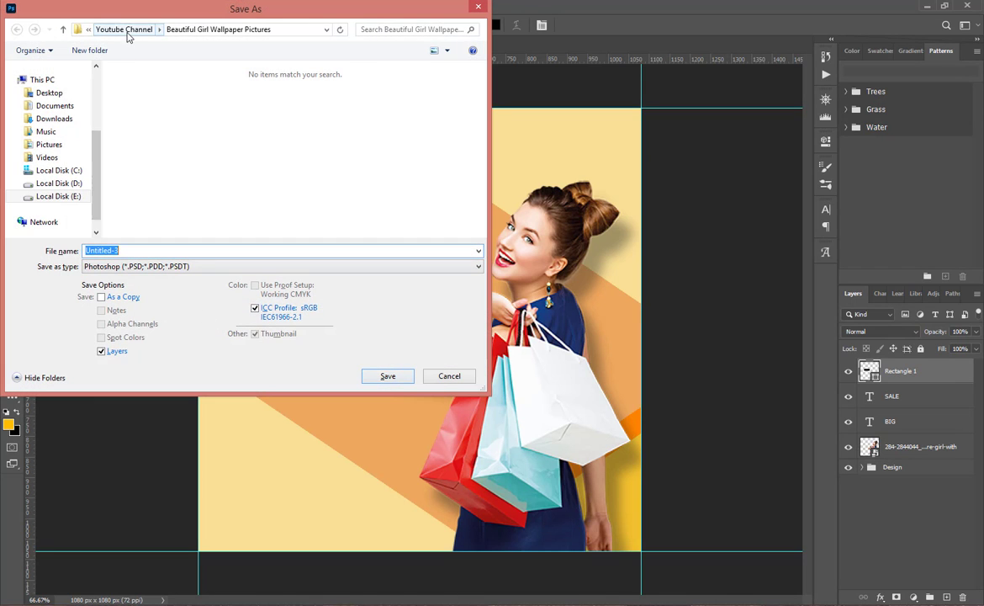
click(118, 30)
click(387, 375)
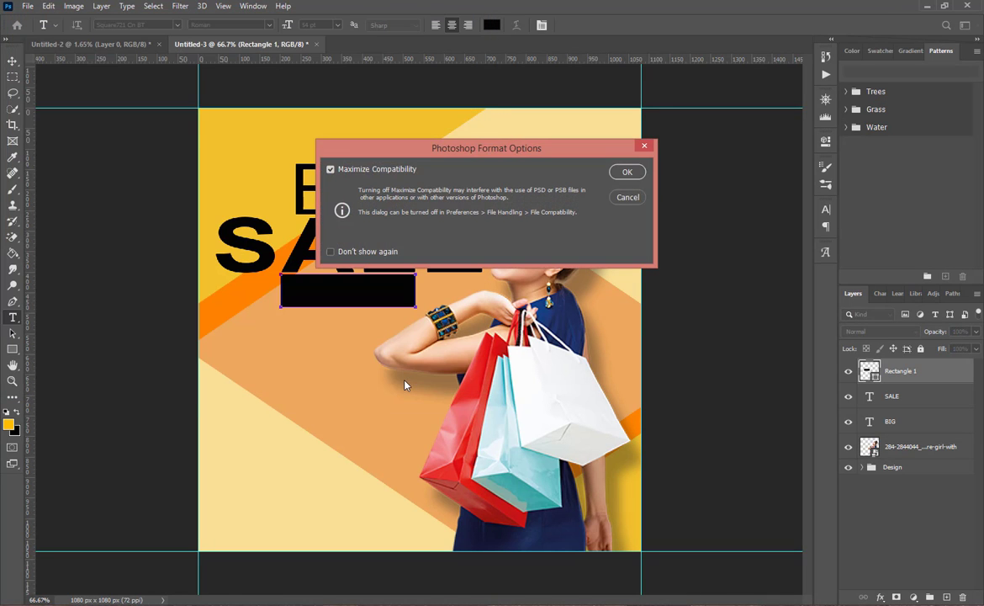
click(625, 173)
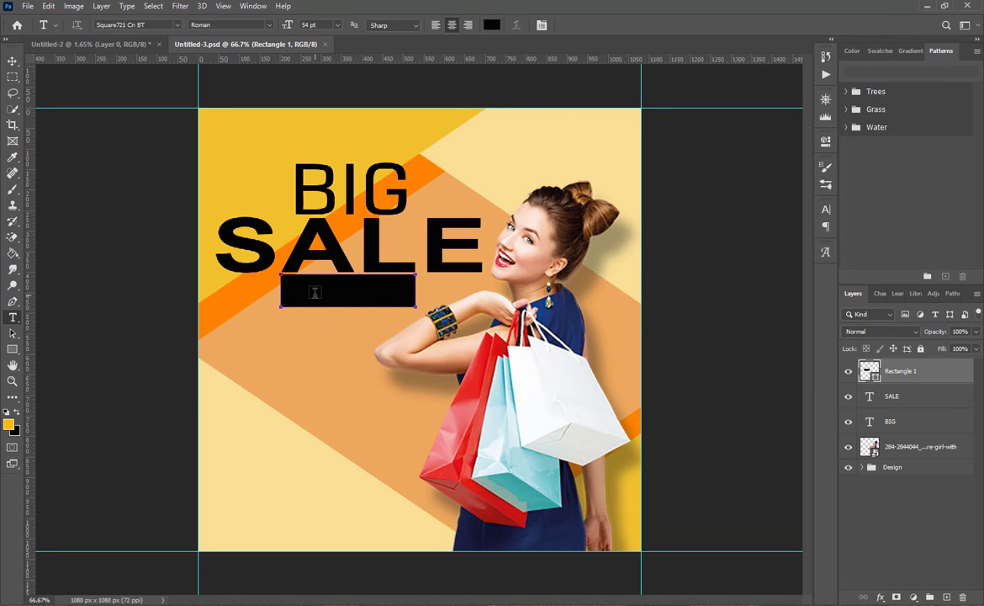
Step: Add the text DISCONT in 54 pt Square721 Cn BT below the black rectangle
click(313, 360)
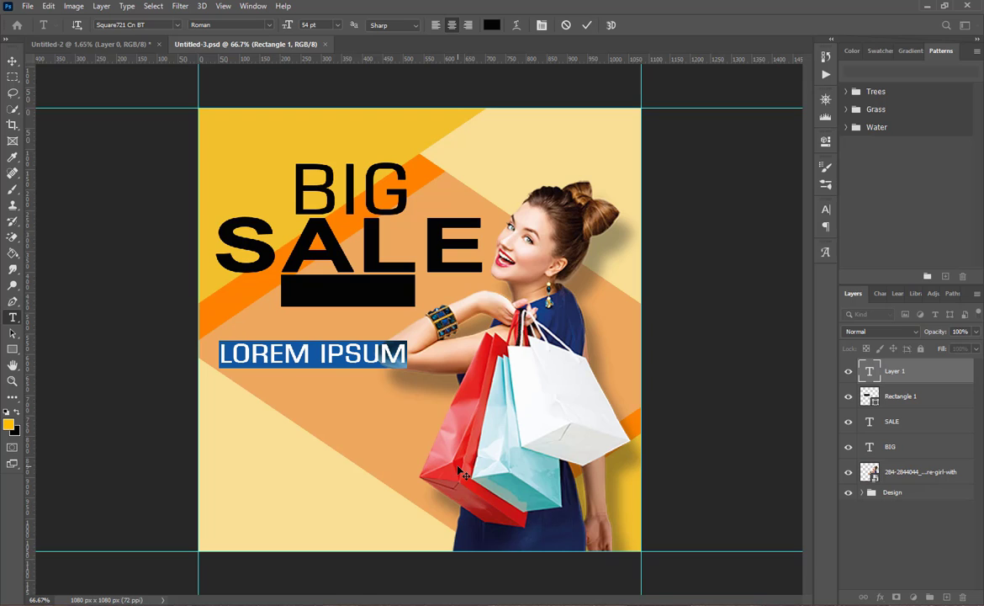
text(DI)
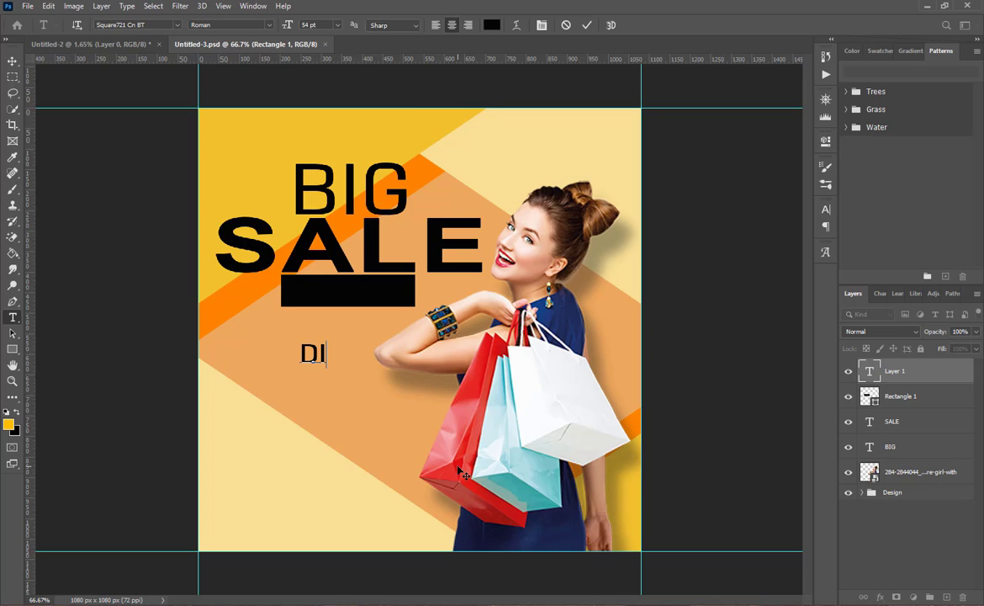
text(SCONT)
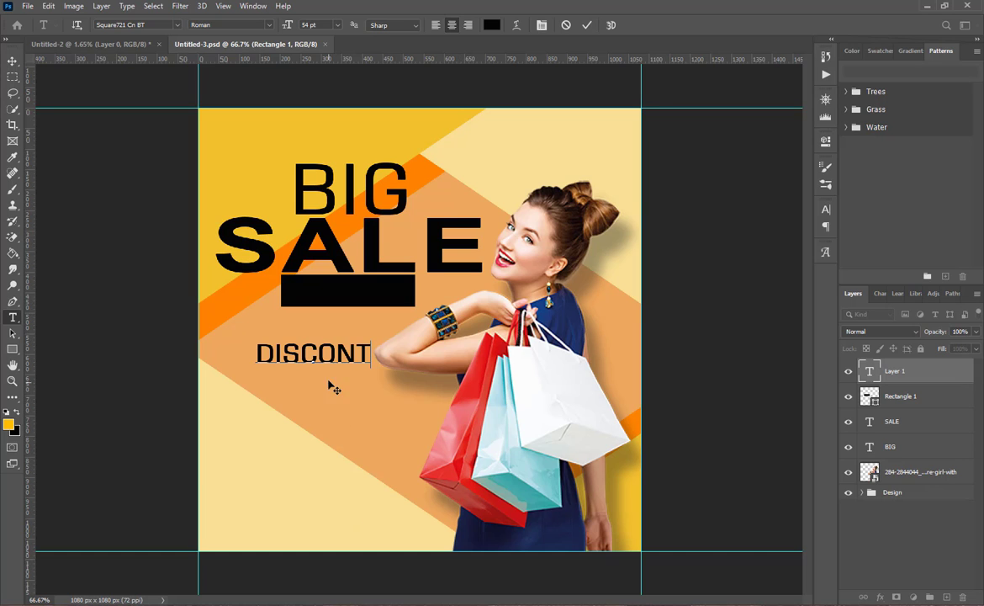
Step: Set the DISCONT text's colour to near-white fcfdfd
double_click(335, 354)
click(492, 25)
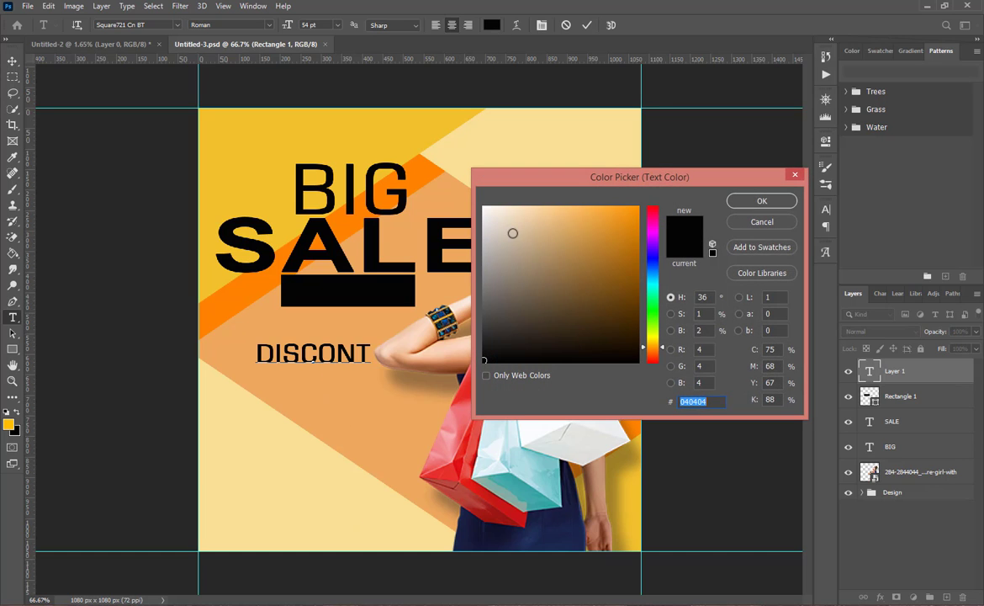
click(503, 409)
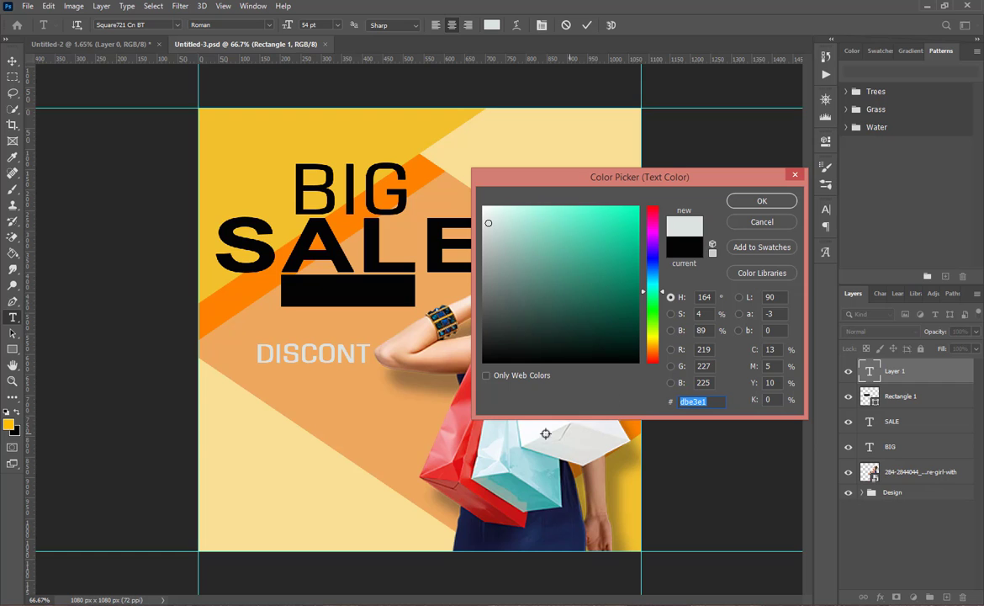
text(fcfdfd)
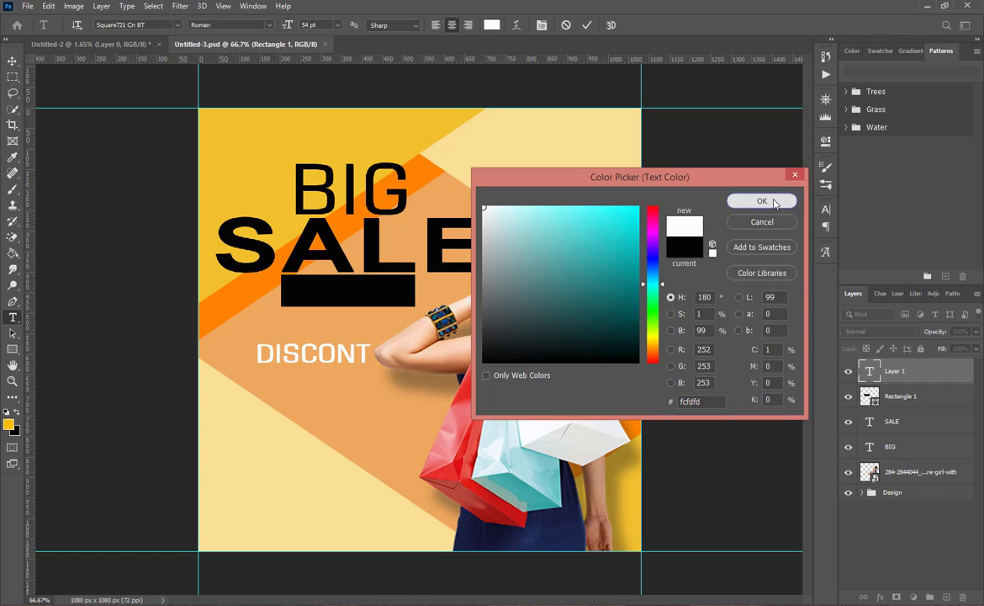
click(775, 200)
click(587, 26)
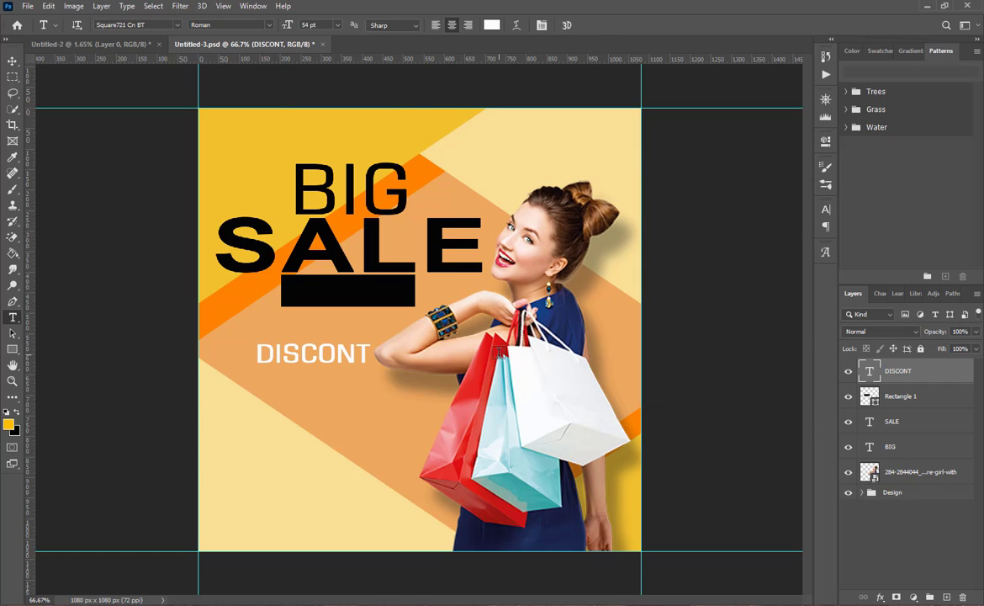
Step: Move the DISCONT text onto the black rectangle and align the two by their horizontal and vertical centres
key(v)
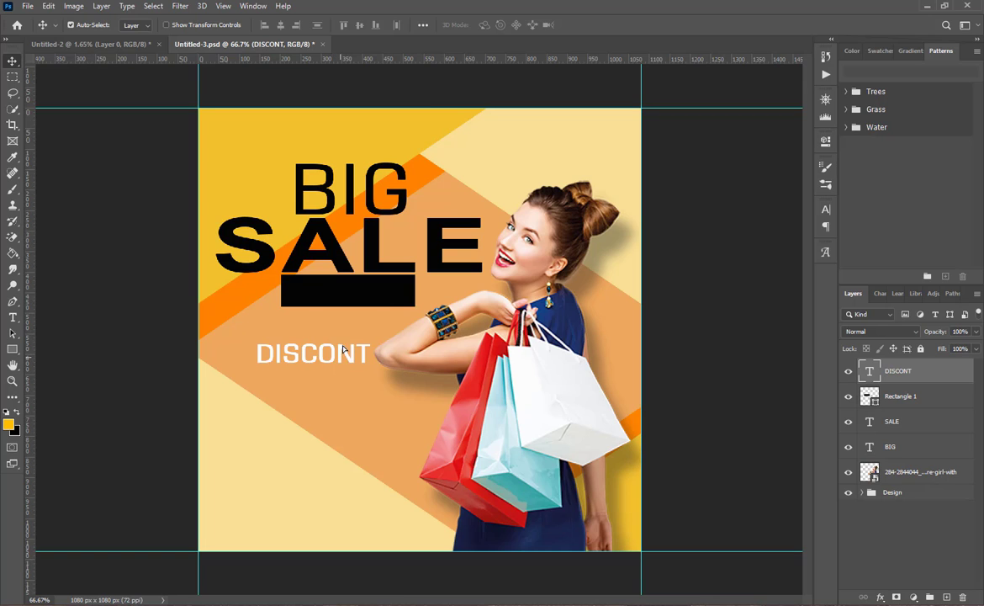
drag(343, 349, 373, 299)
click(409, 297)
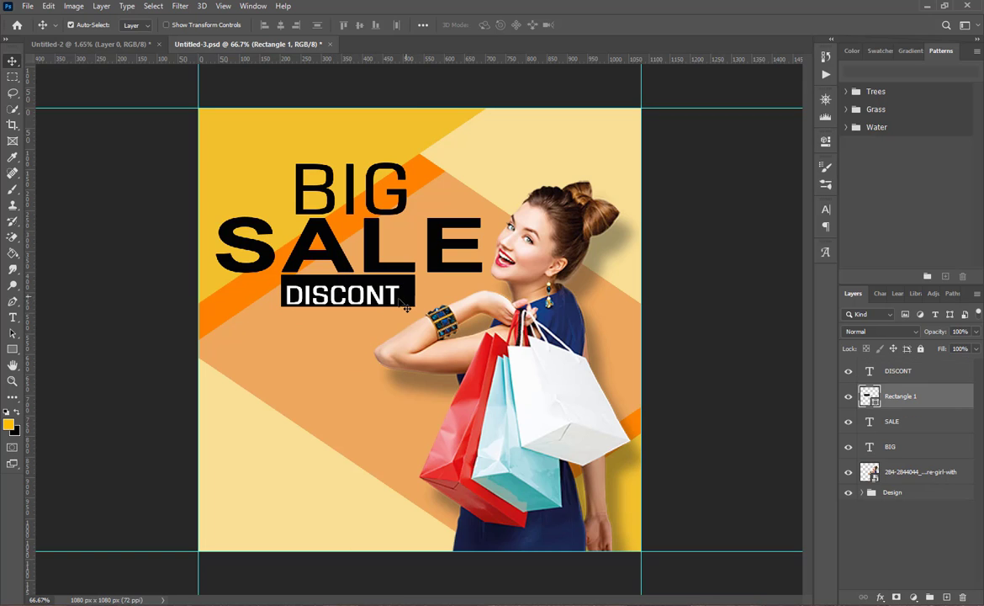
shift+click(391, 298)
click(280, 27)
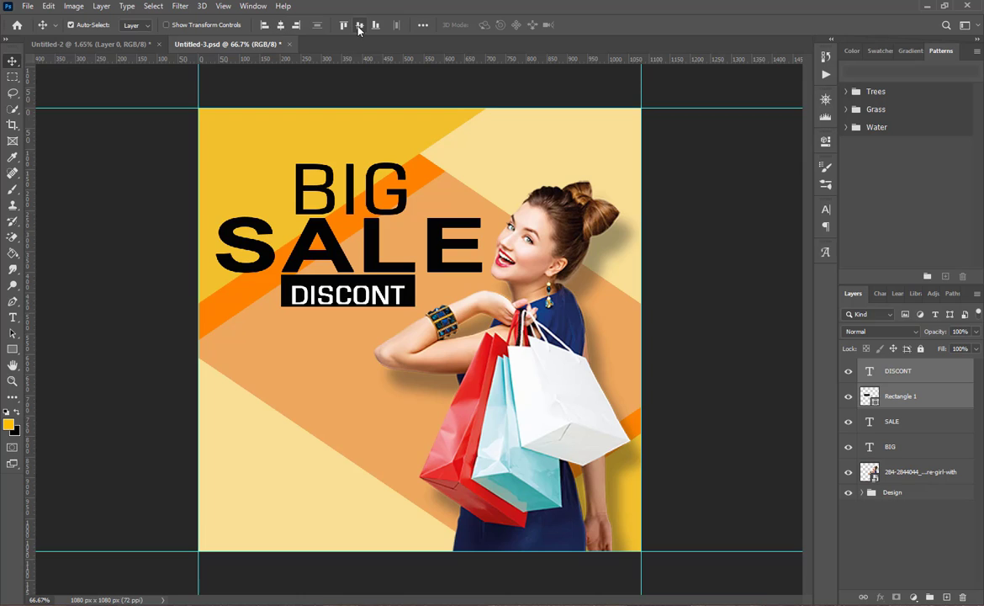
click(359, 26)
click(744, 392)
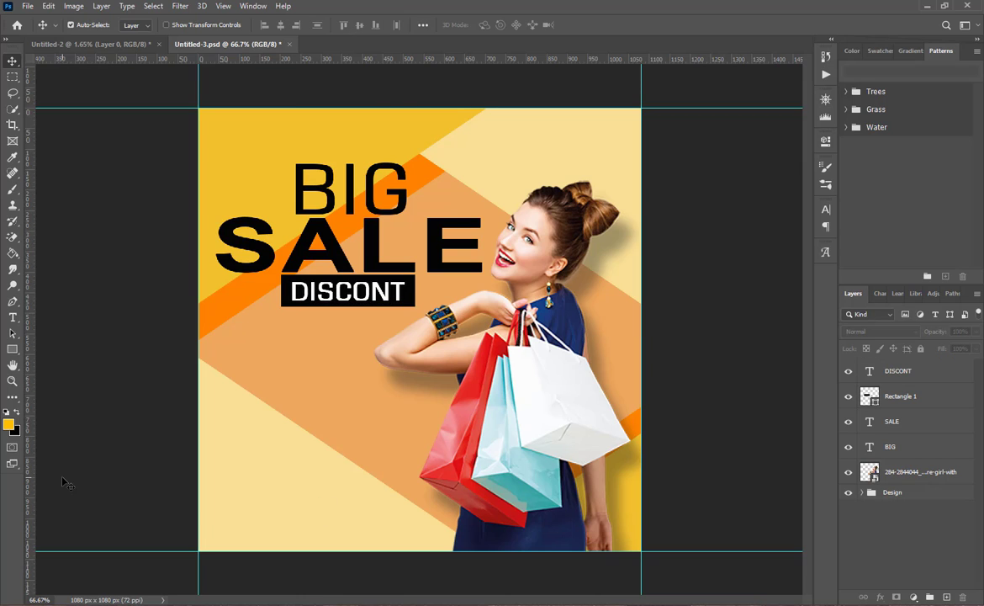
Step: Add the text UP TO in 54 pt Square721 Cn BT below the DISCONT label
click(14, 317)
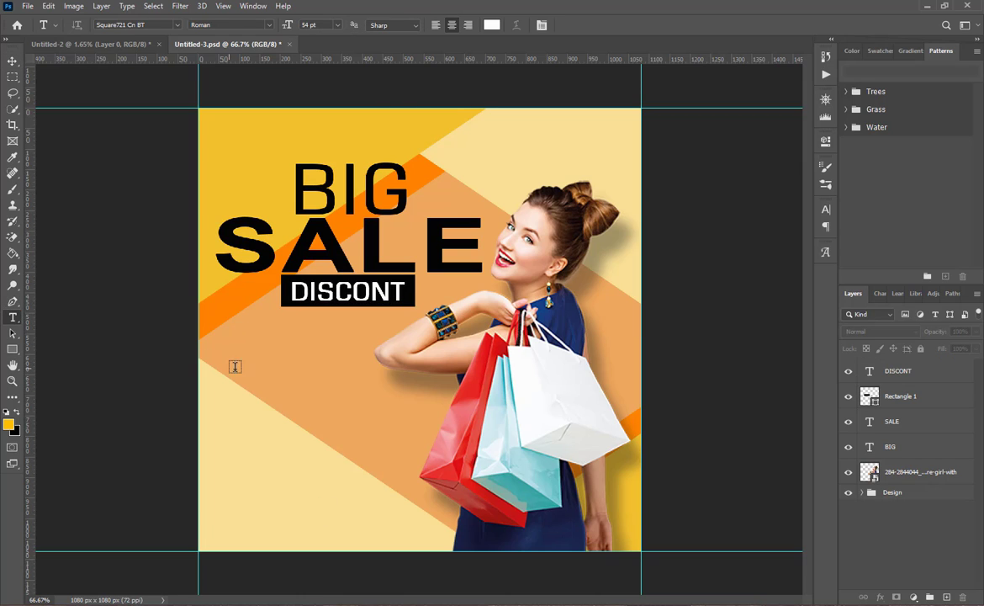
click(273, 379)
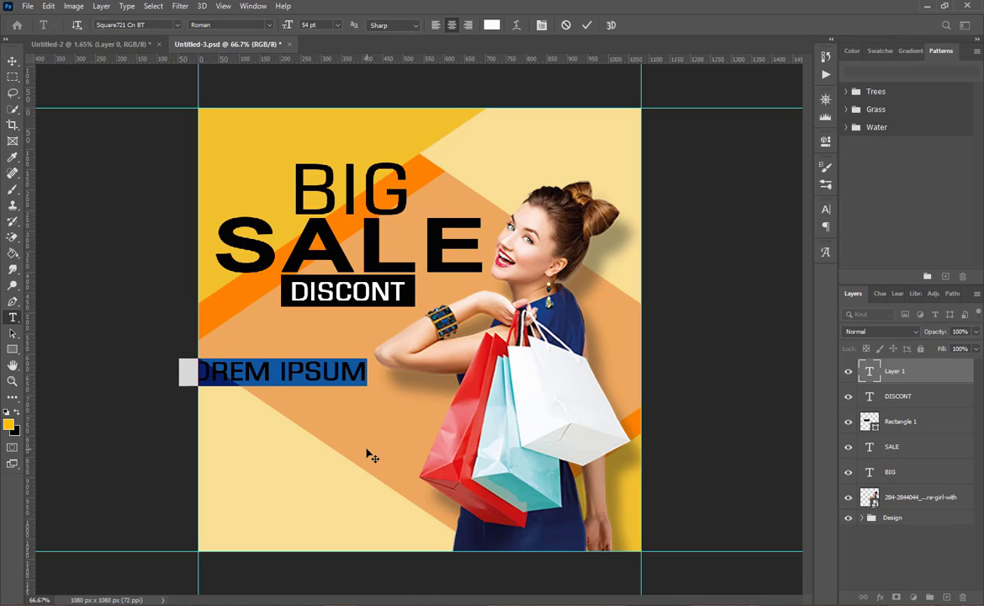
text(UP)
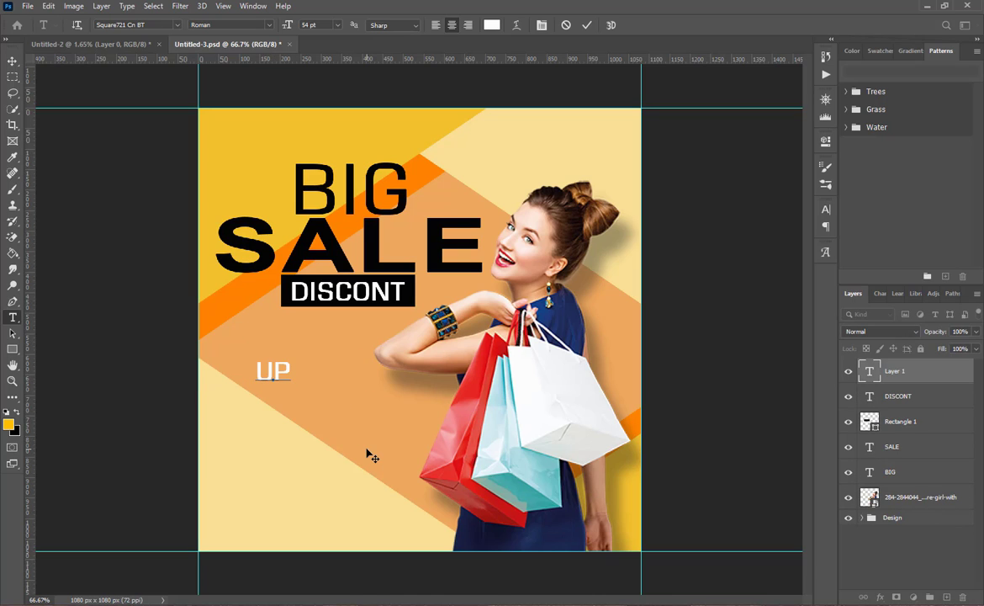
text( TO)
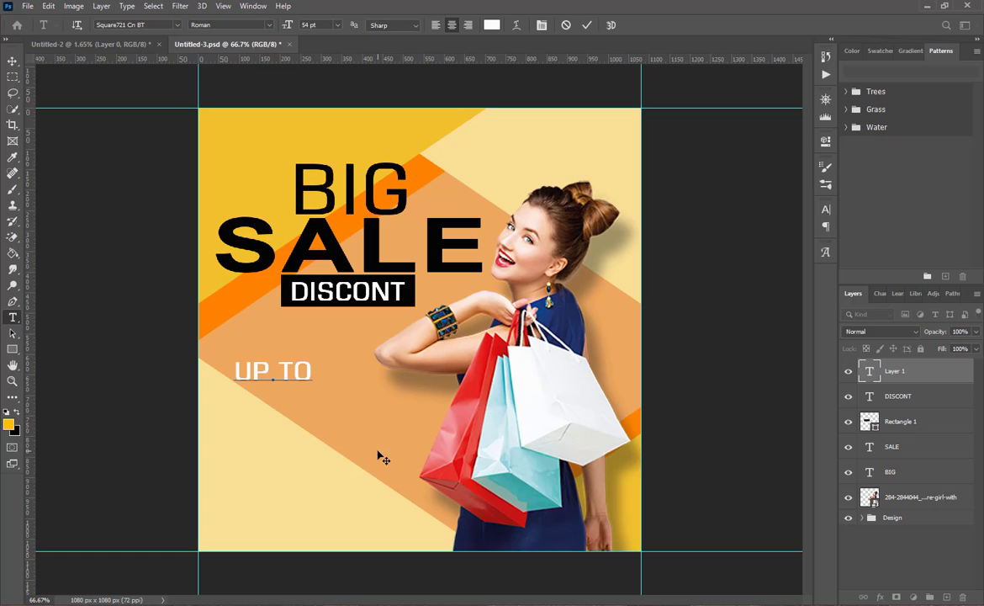
Step: Set the UP TO text's colour to black
double_click(282, 371)
key(ctrl+a)
click(492, 25)
text(000000)
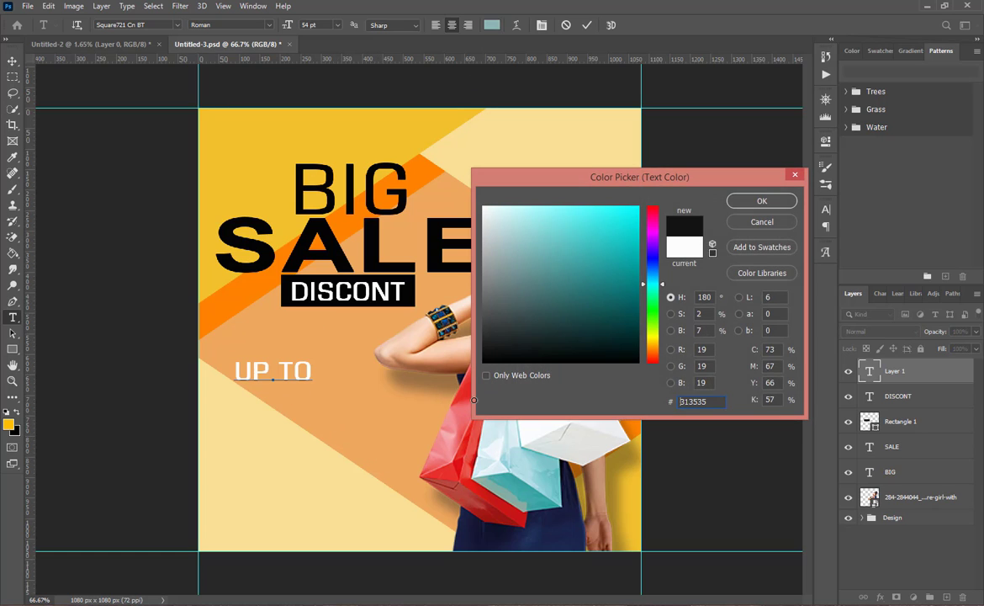
click(776, 207)
click(586, 25)
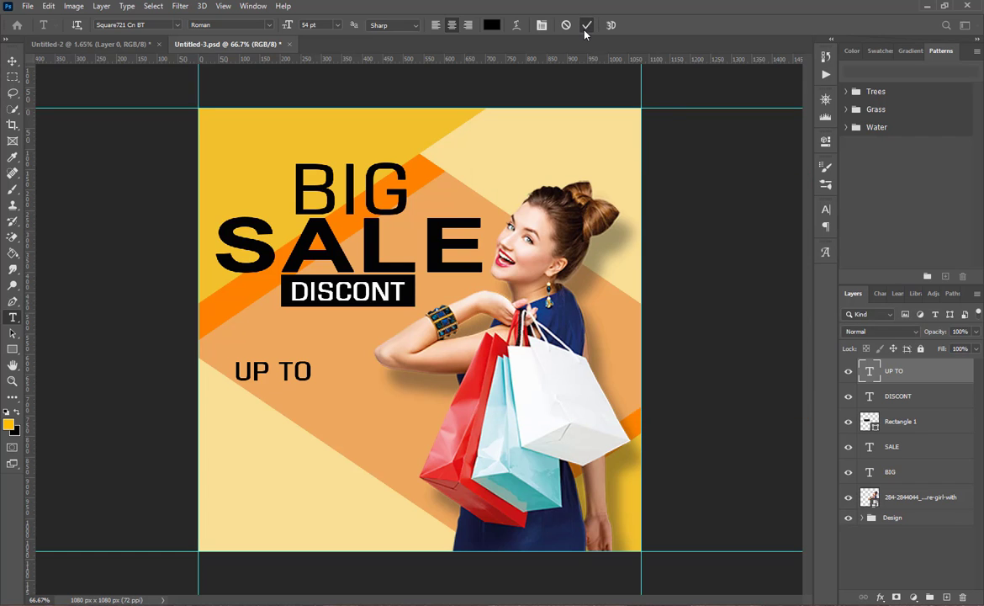
Step: Scale the UP TO text to 176.05% and position it at X 258.40 px, Y 547.53 px below DISCONT
key(ctrl+t)
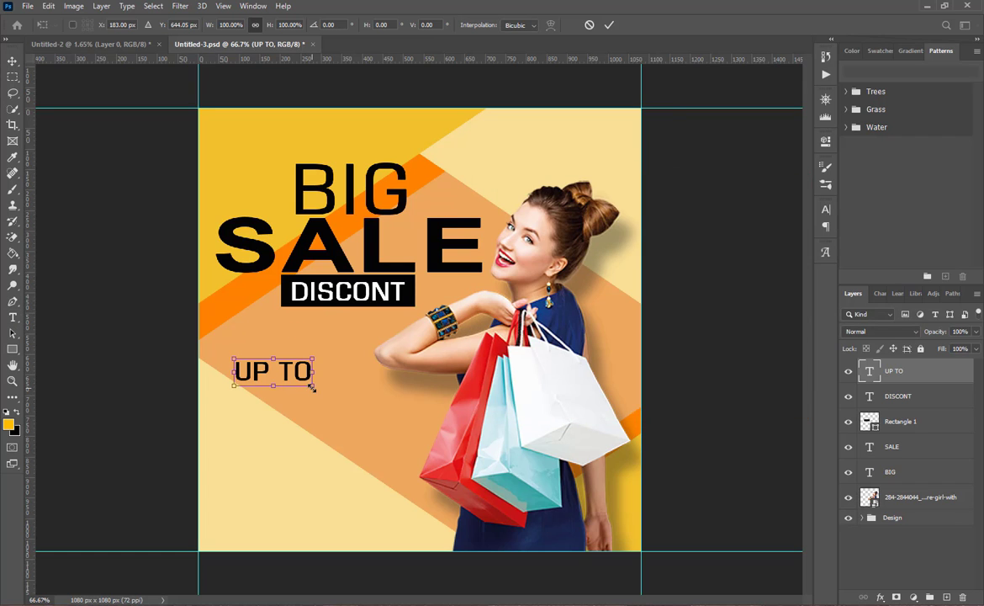
drag(314, 387, 335, 418)
drag(294, 381, 325, 342)
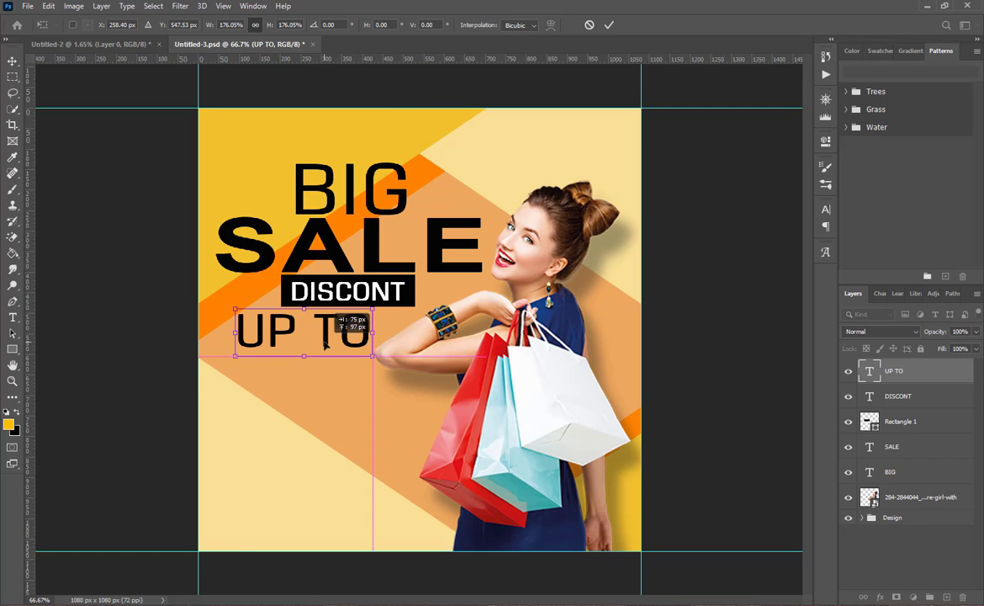
click(610, 25)
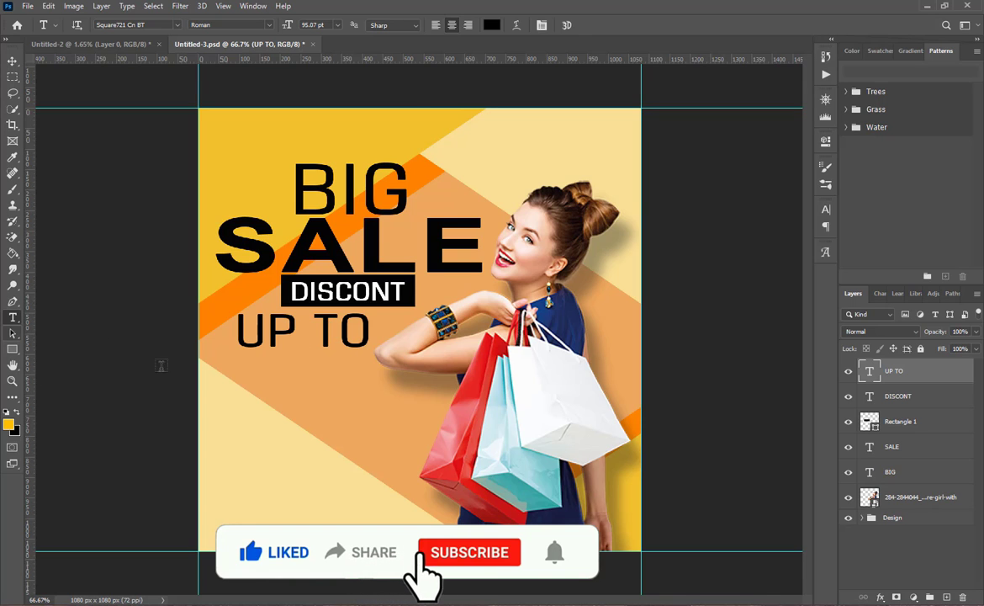
Step: Duplicate the UP TO text below the original and change the copy's wording to %
key(v)
key(alt+v)
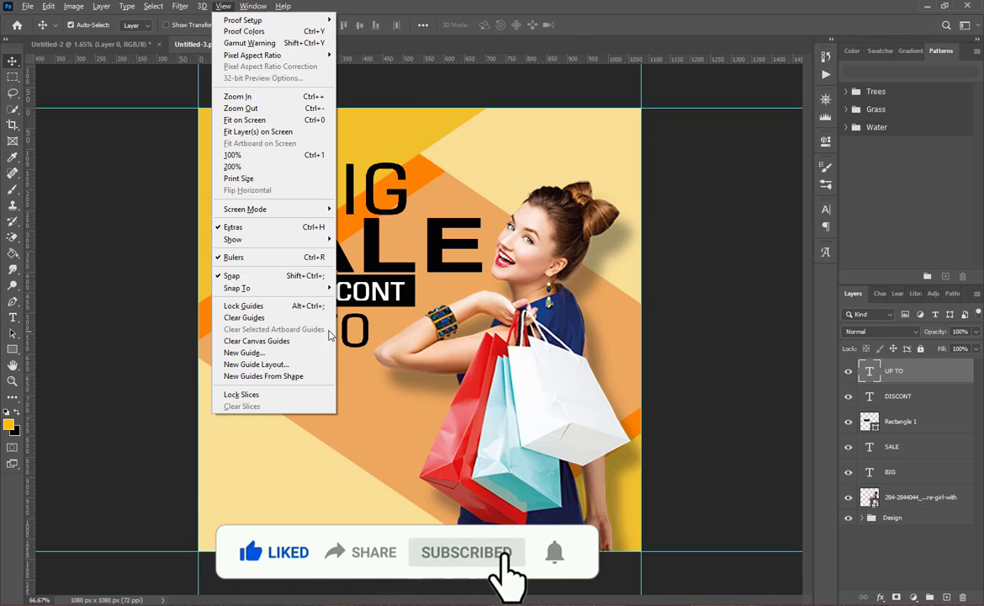
click(499, 7)
drag(327, 337, 332, 388)
double_click(332, 387)
double_click(333, 386)
triple_click(333, 386)
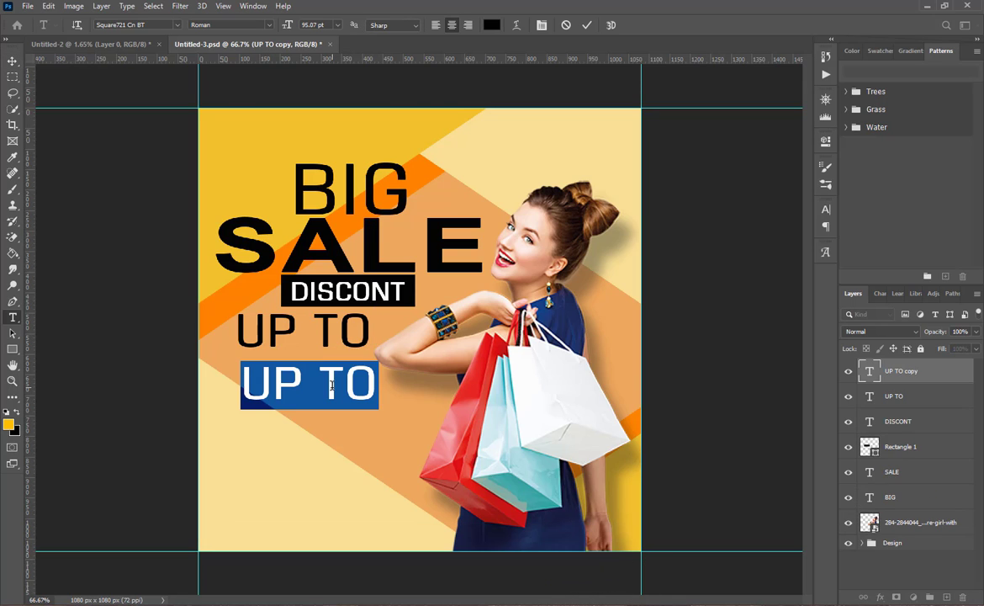
text(%)
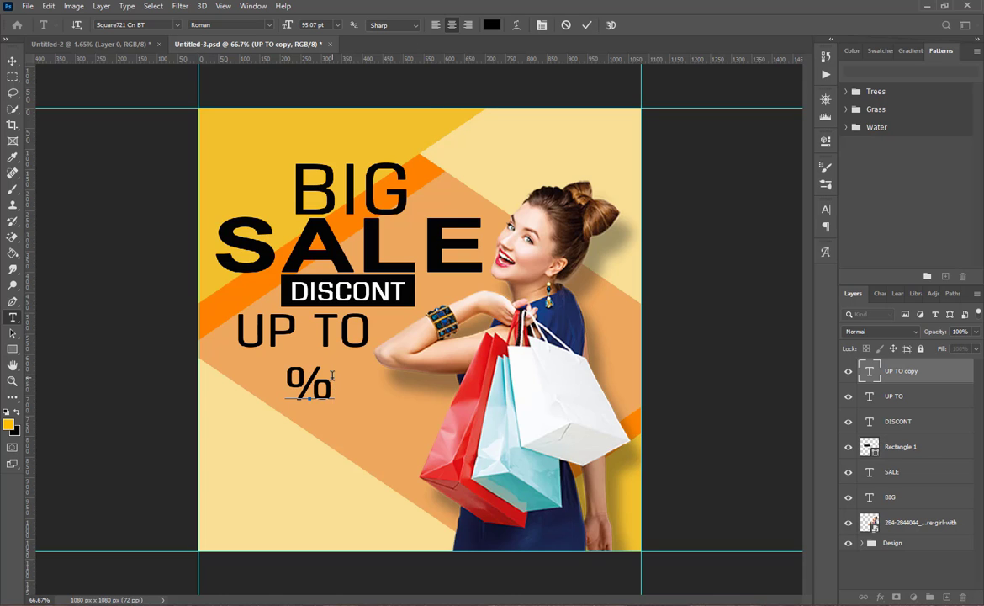
Step: Set the % text's size to 72 pt and place it directly after the UP TO text
double_click(318, 391)
click(338, 24)
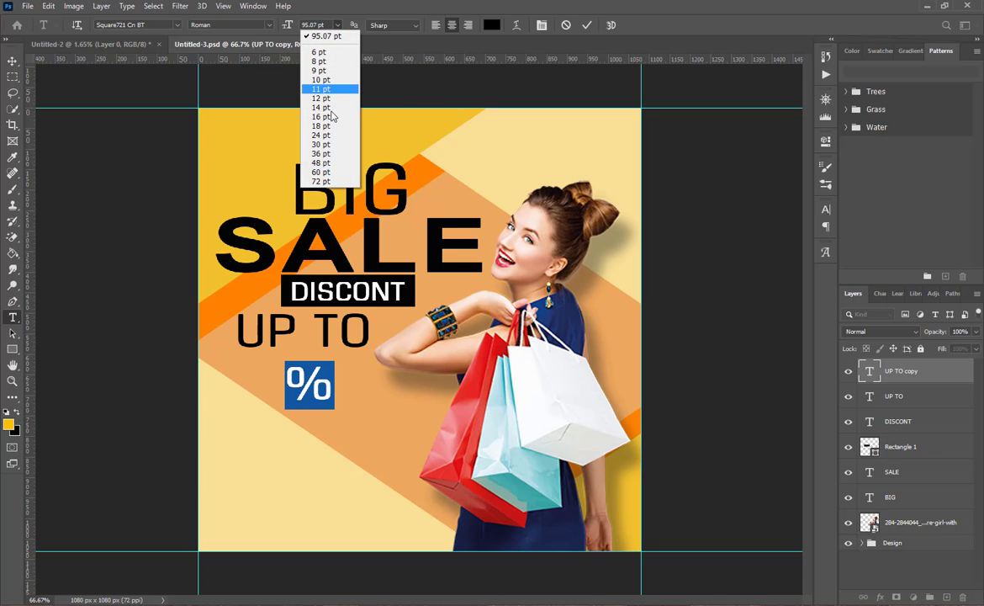
click(332, 180)
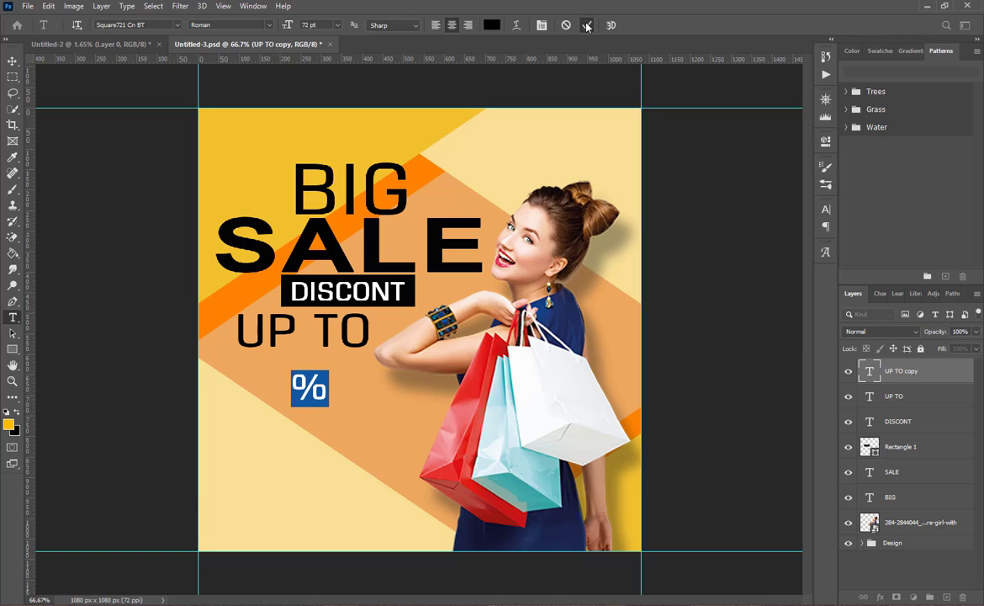
key(ctrl+Return)
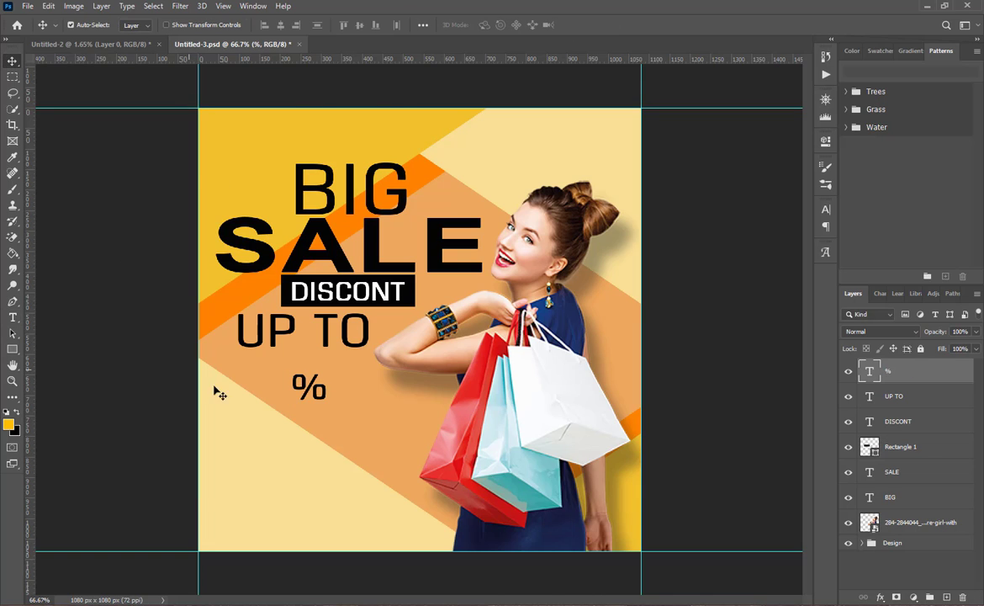
drag(325, 399, 410, 342)
key(t)
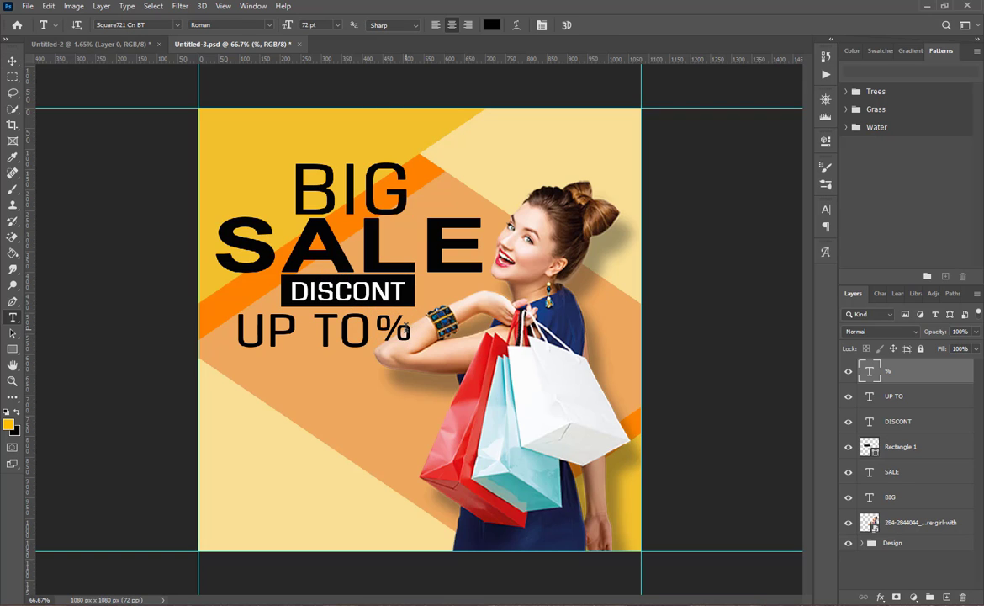
Step: Scale the % text to 327.07% and position it at X 530.00 px, Y 606.00 px
key(ctrl+t)
drag(412, 346, 455, 388)
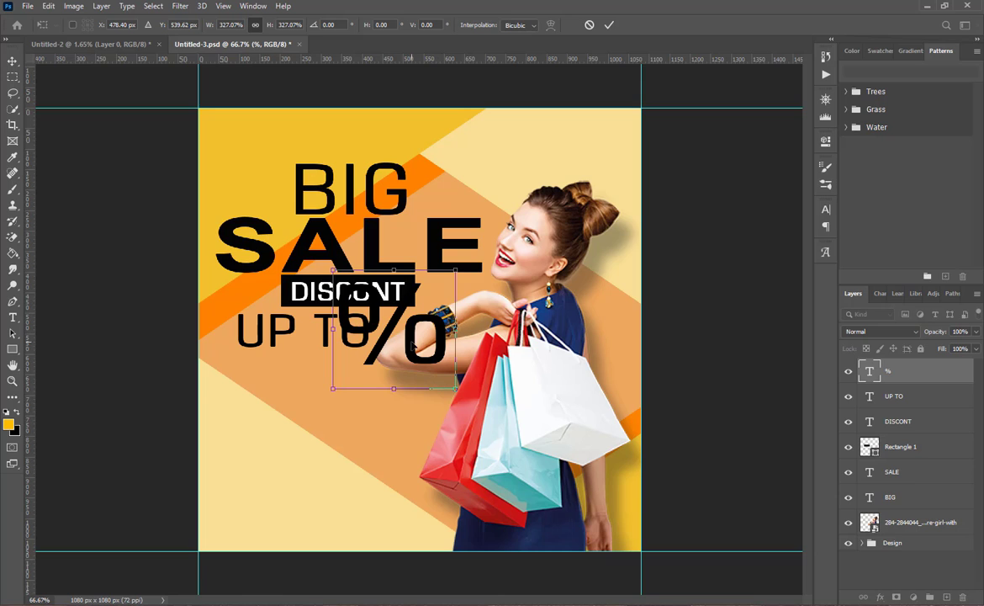
drag(411, 344, 433, 369)
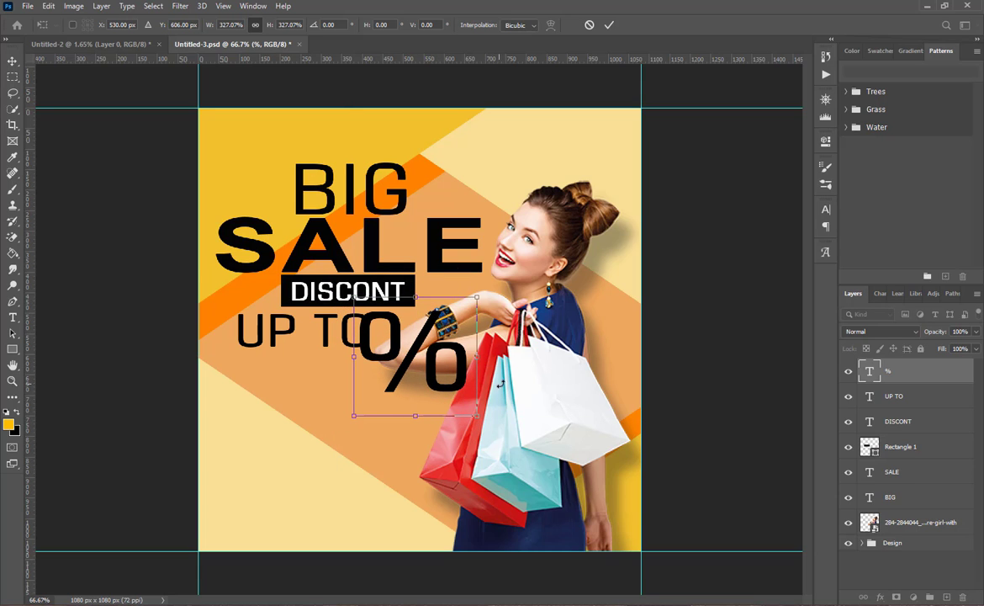
click(607, 28)
key(t)
click(556, 426)
click(556, 426)
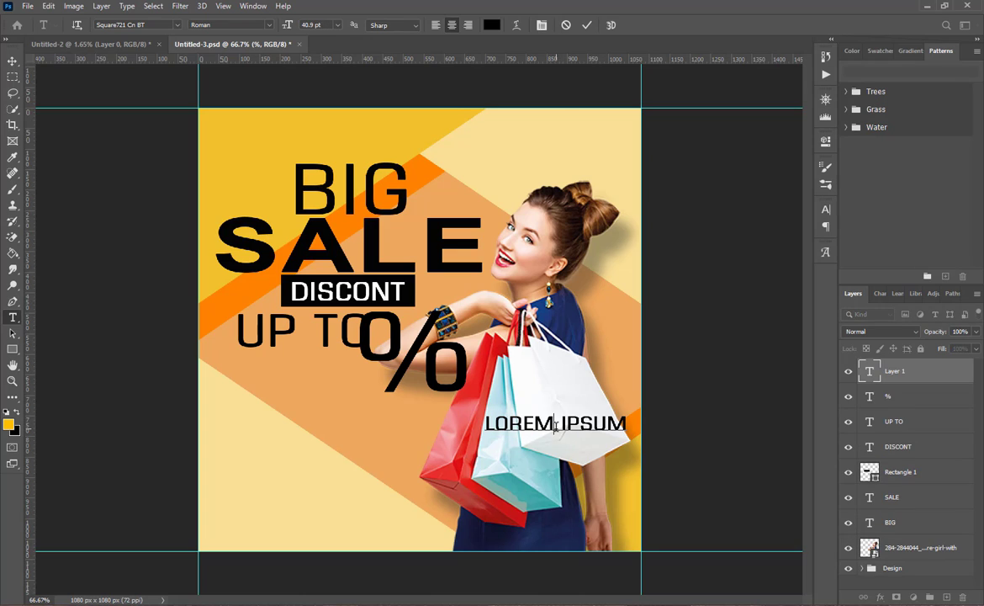
click(566, 25)
Step: Shift the shopping woman photo slightly to the right and up, away from the discount text
key(v)
click(536, 399)
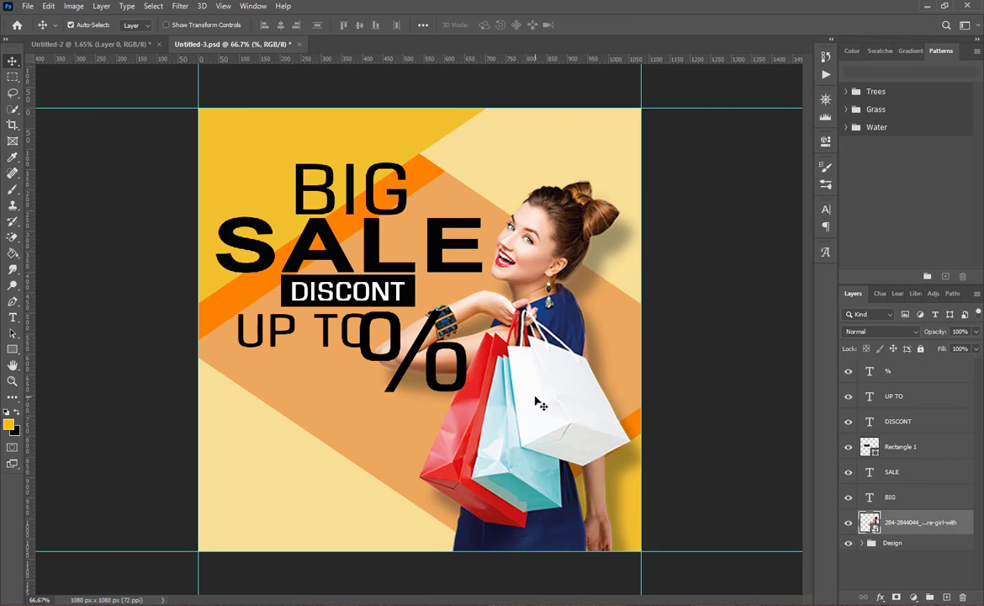
drag(493, 356, 501, 353)
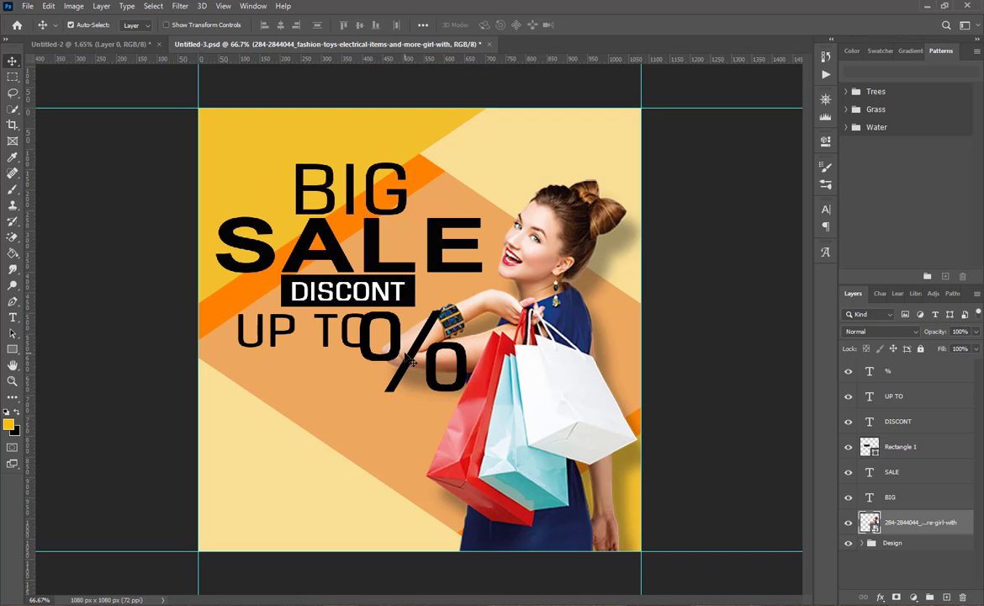
Step: Scale the % text to 24.15% at X 462.14 px, Y 541.28 px, beside UP TO
click(411, 361)
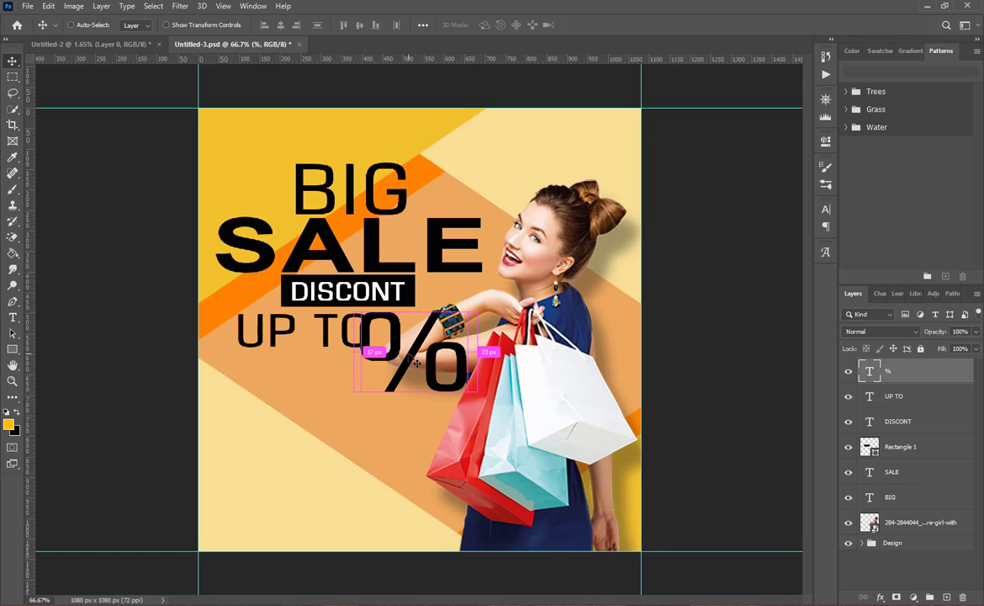
key(ctrl+t)
drag(475, 412, 387, 330)
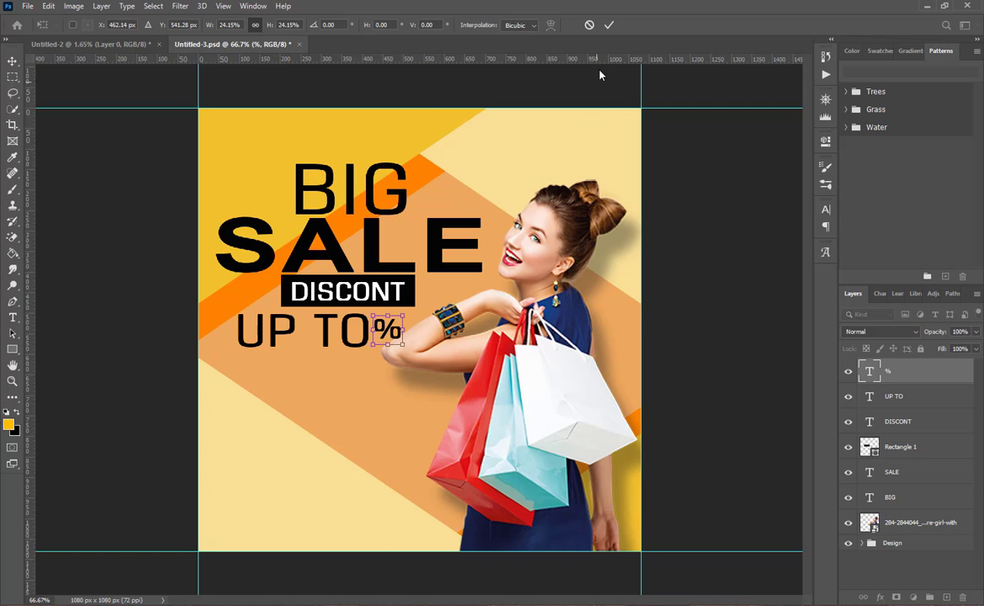
click(609, 26)
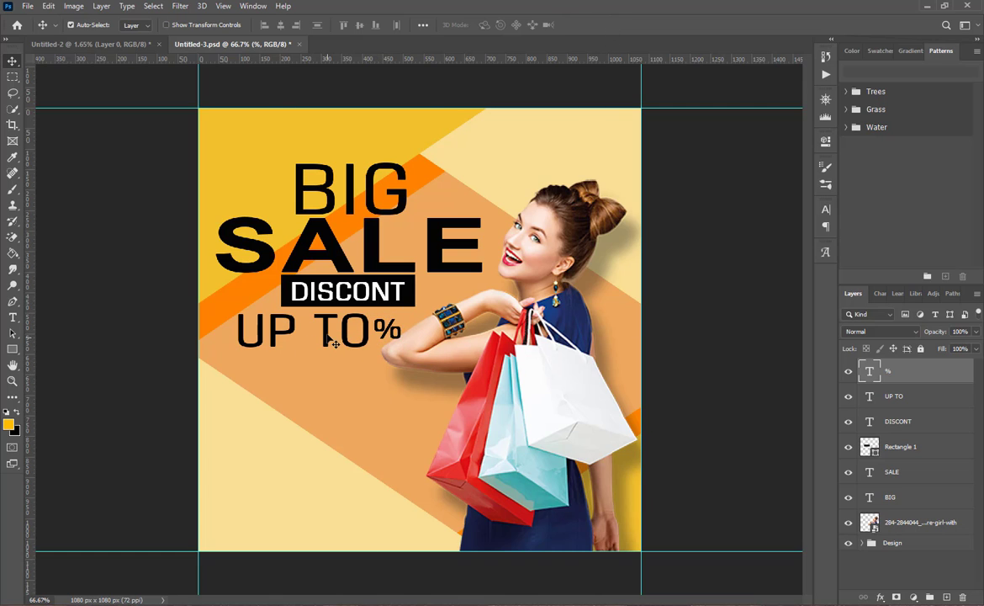
Step: Duplicate the UP TO text below the original and change the copy's wording to 70
drag(330, 340, 330, 413)
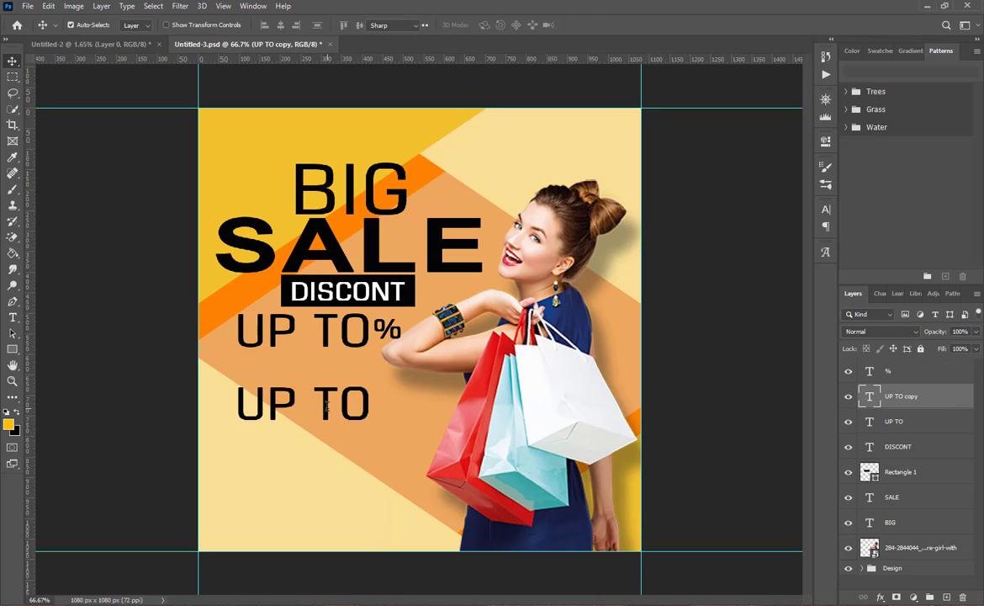
double_click(326, 412)
text(70)
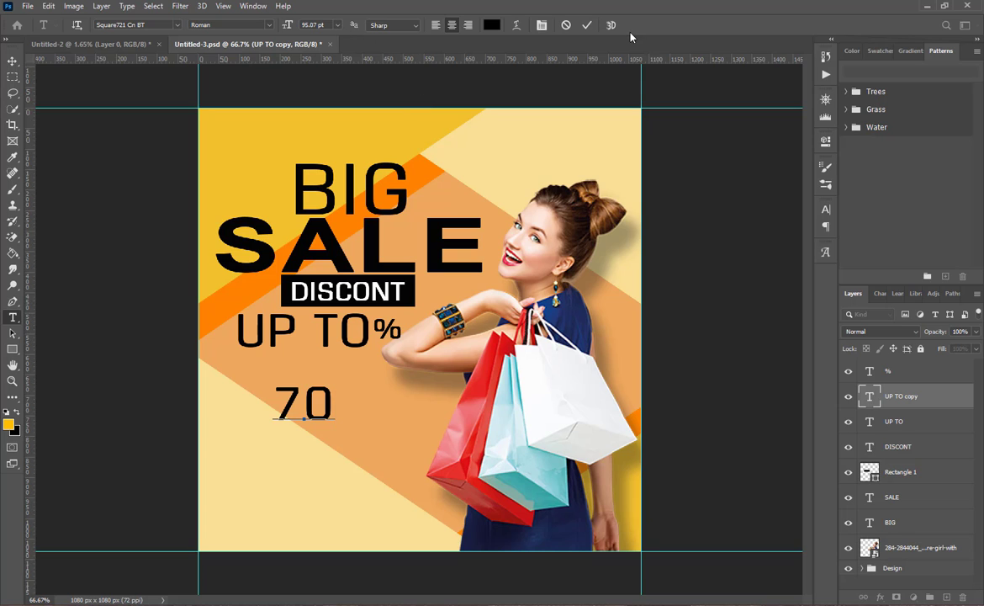
click(588, 25)
Step: Scale the 70 text to 291.98% and place it below UP TO at X 295.38 px, Y 729.95 px
key(v)
key(ctrl+t)
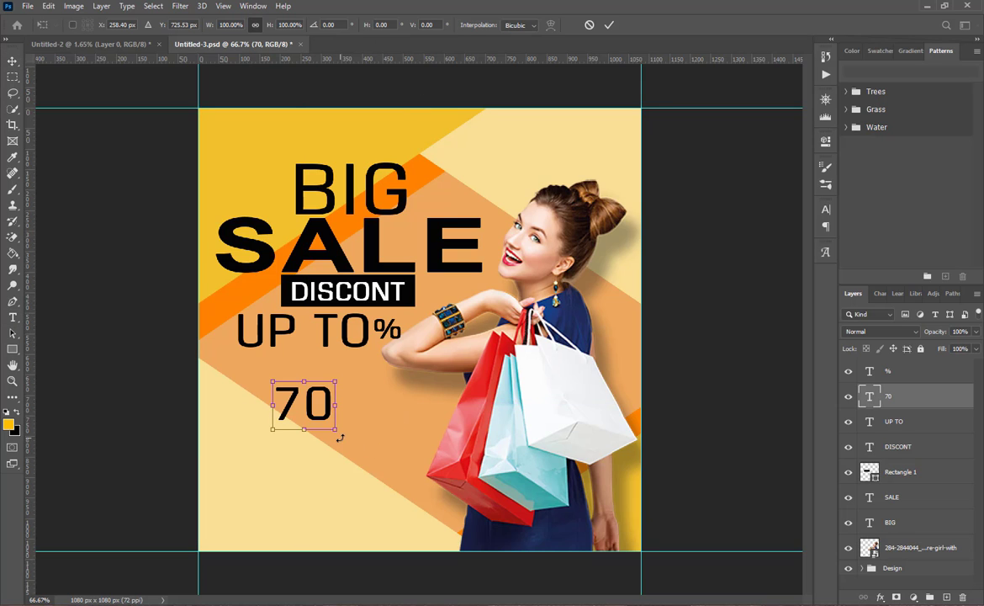
drag(338, 430, 396, 477)
drag(317, 410, 344, 412)
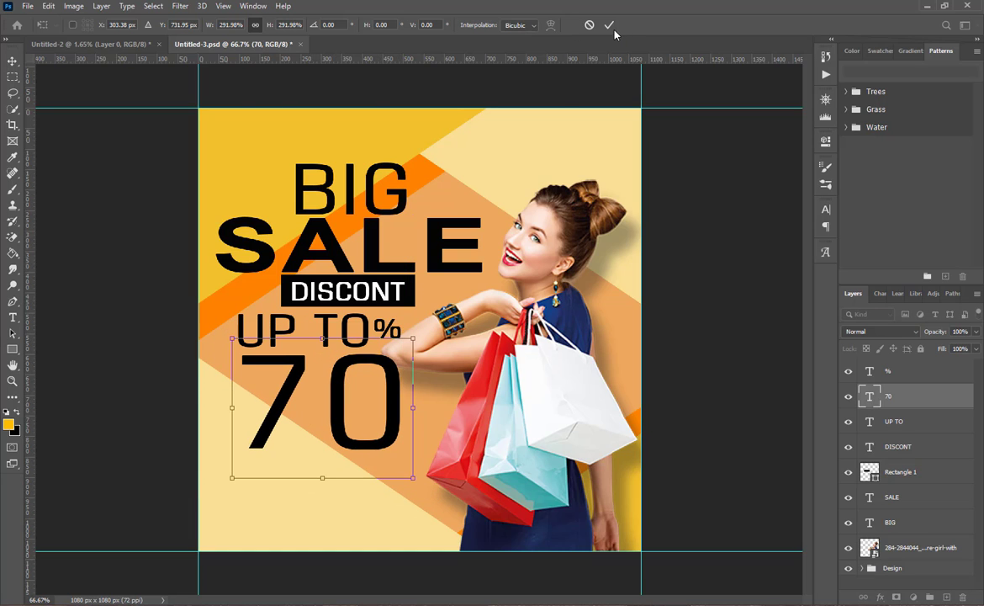
click(609, 26)
key(Left)
key(Left)
key(Left)
key(Left)
key(Left)
key(Left)
key(Left)
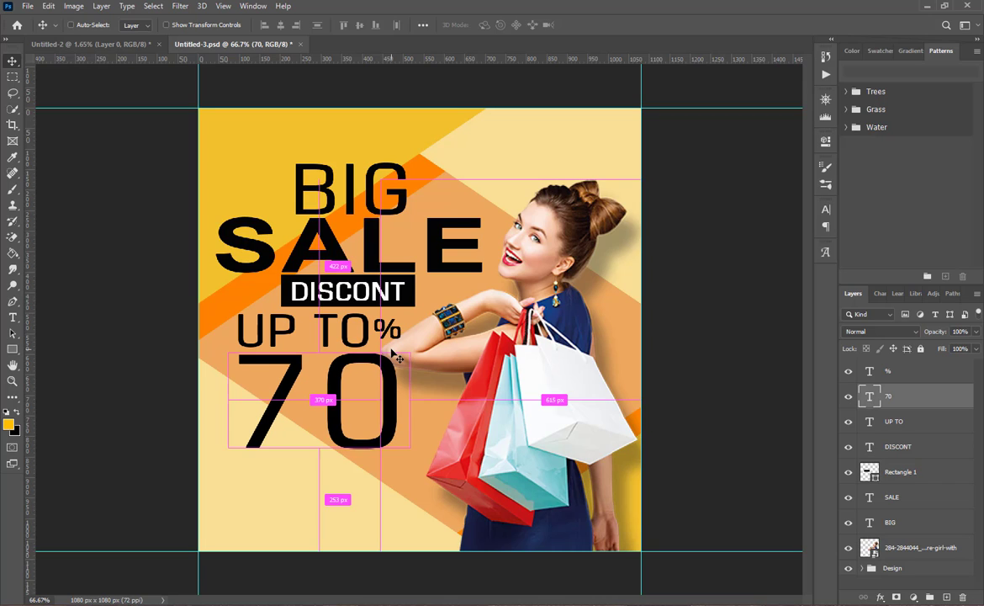
Step: Scale the 70 text to 80.91% and position it at X 257.03 px, Y 699.79 px under UP TO
key(ctrl+t)
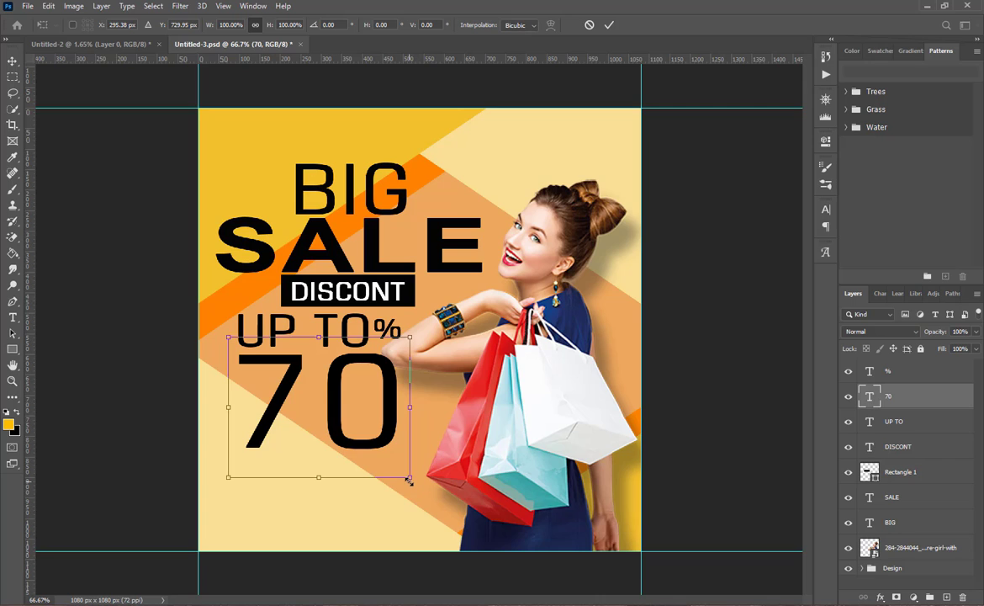
drag(407, 476, 392, 463)
drag(342, 406, 317, 394)
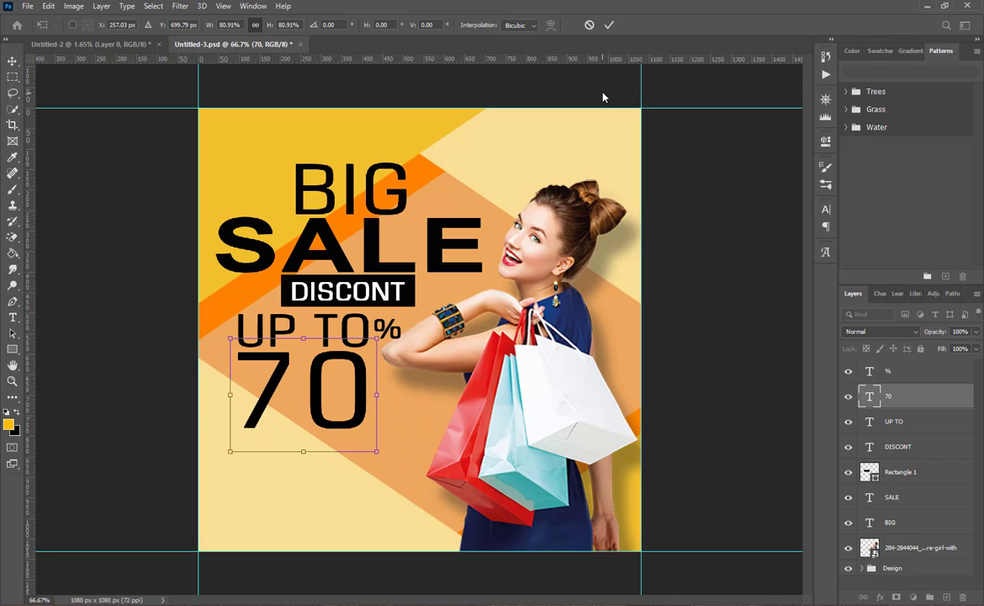
click(610, 25)
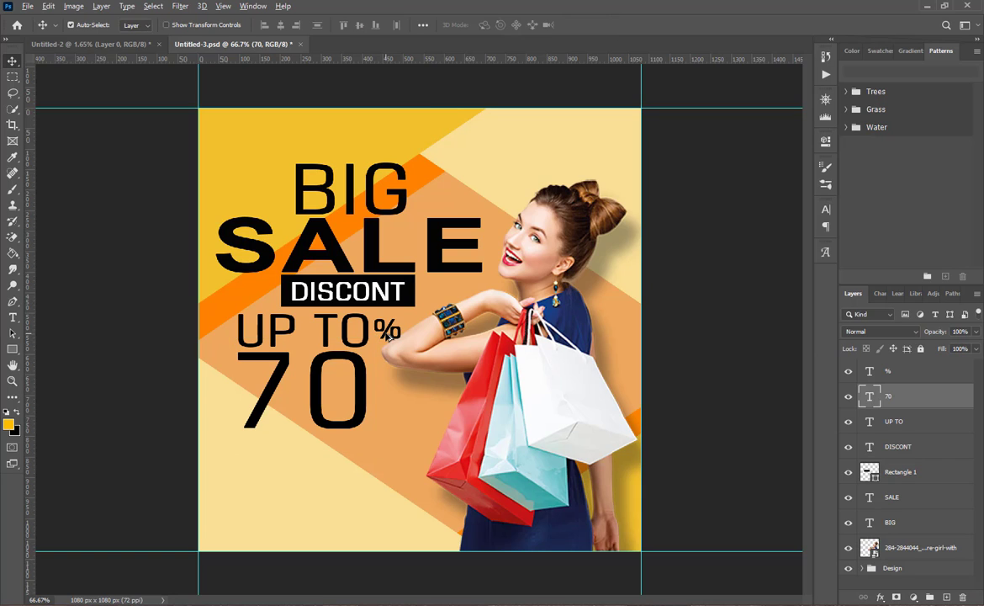
Step: Duplicate the % text, reword the copy as OFF beside the base of the 70, and save the document
drag(388, 335, 381, 411)
double_click(380, 411)
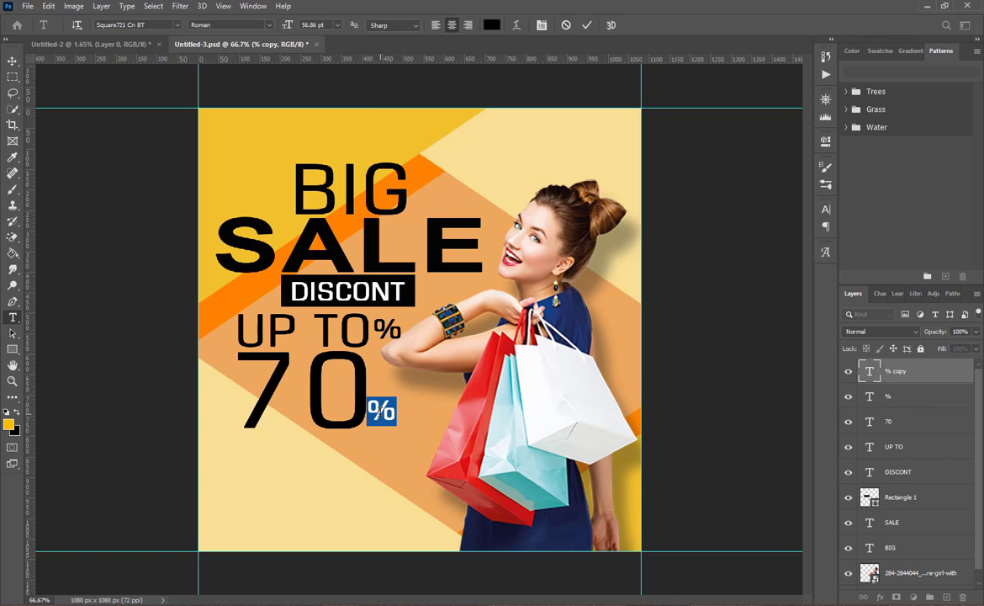
text(OFF)
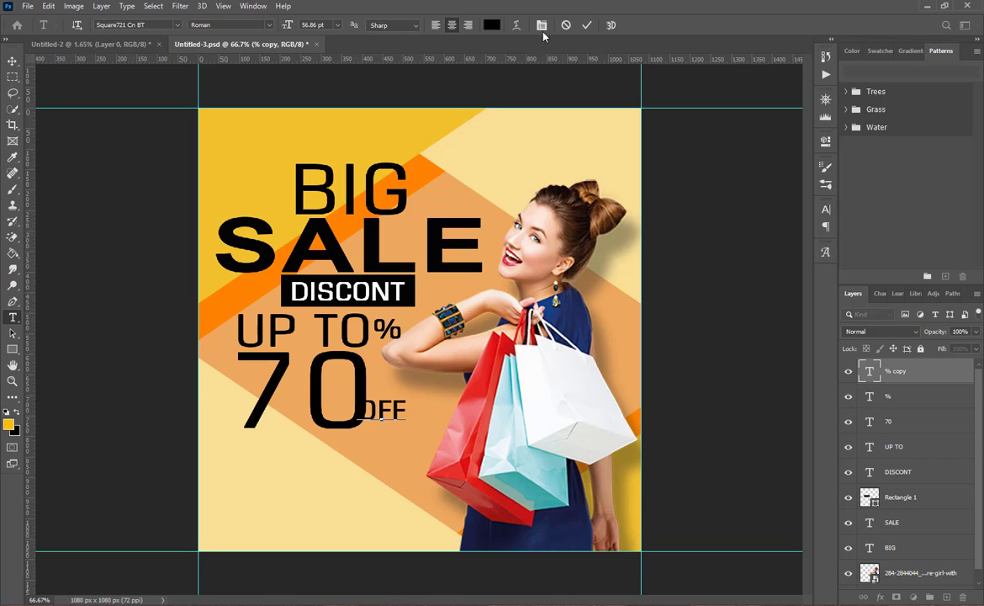
click(586, 26)
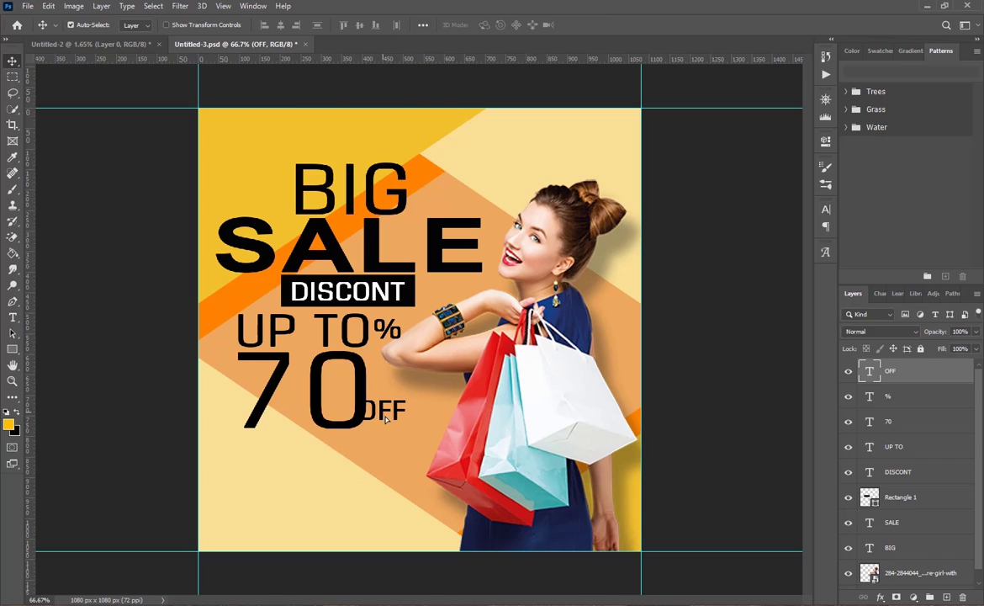
drag(385, 418, 393, 418)
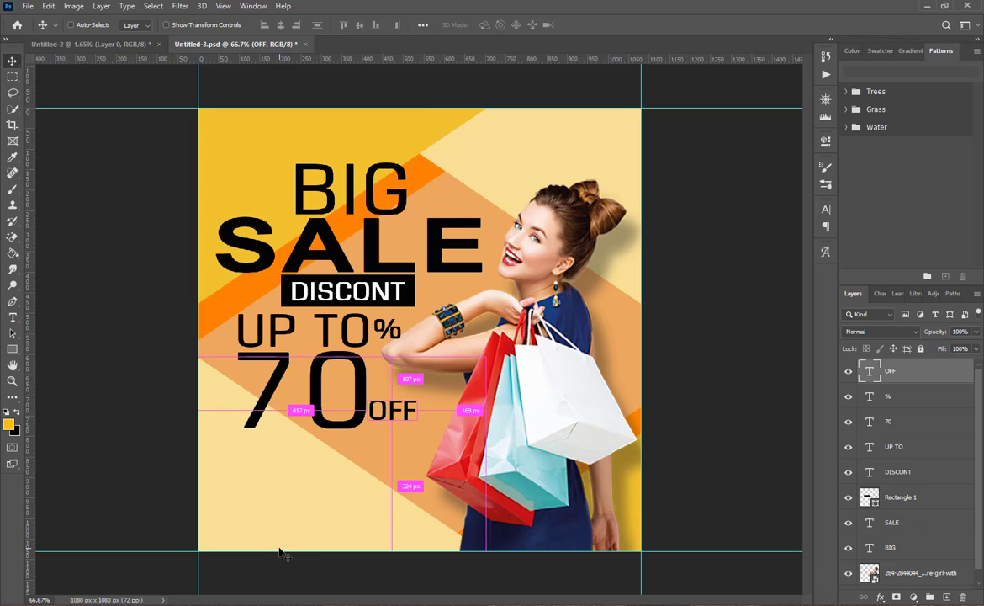
key(ctrl+s)
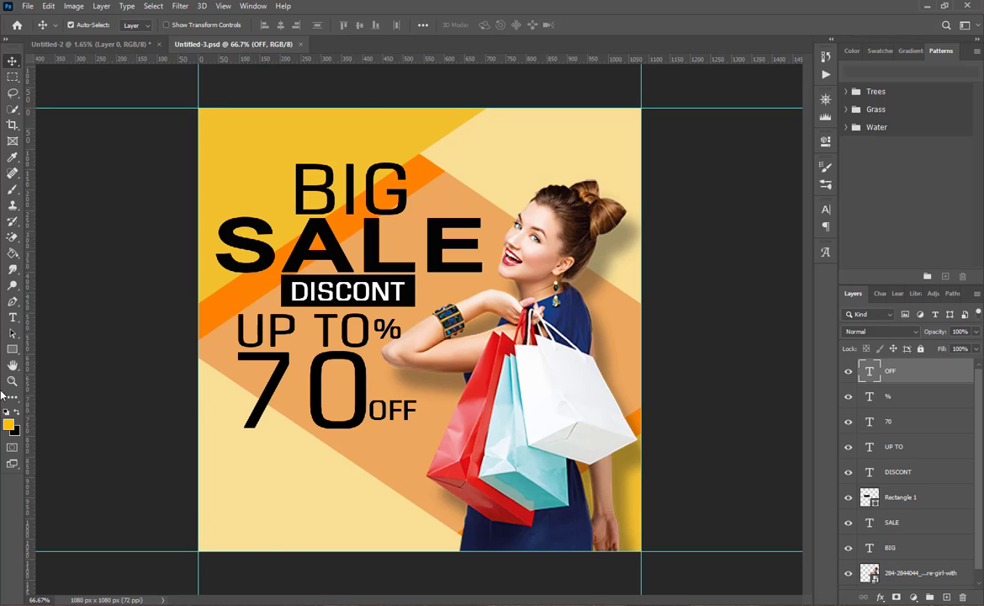
Step: Draw a white 368 × 76 px rounded rectangle with 10 px corners and place it near the canvas's lower-left corner
click(12, 349)
click(50, 330)
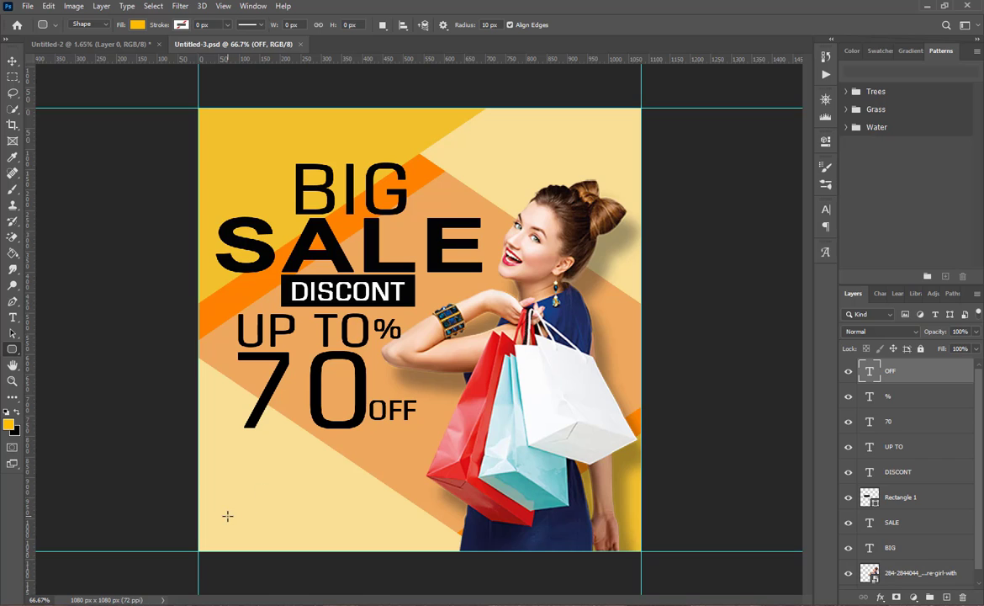
drag(227, 516, 378, 546)
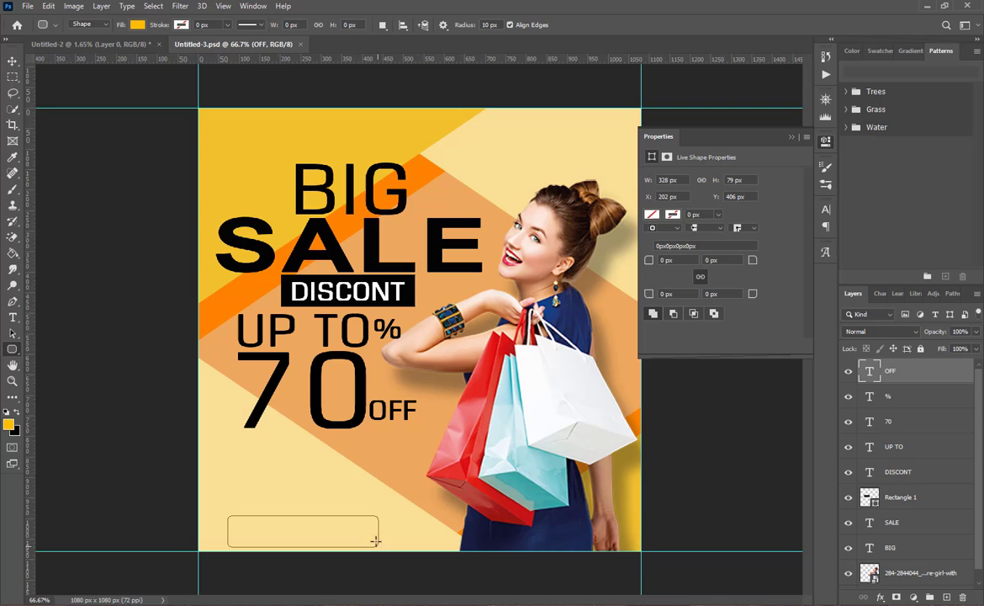
click(651, 215)
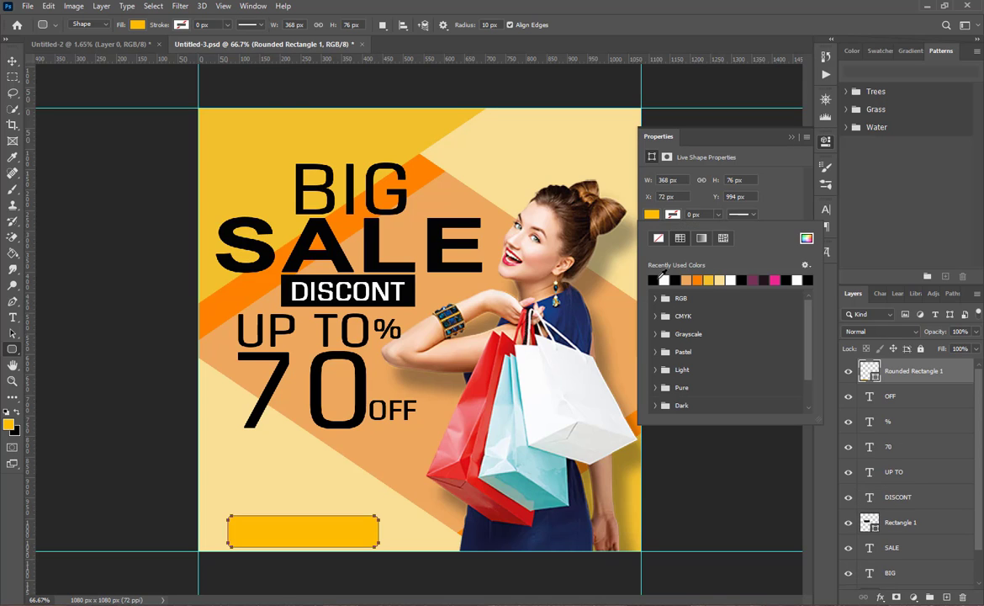
click(671, 278)
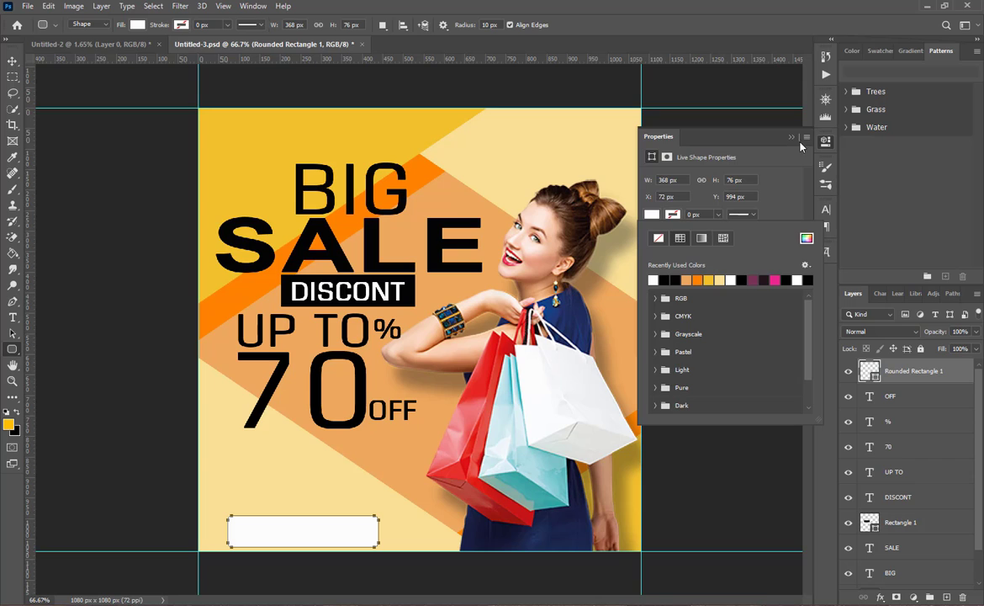
click(791, 138)
click(12, 61)
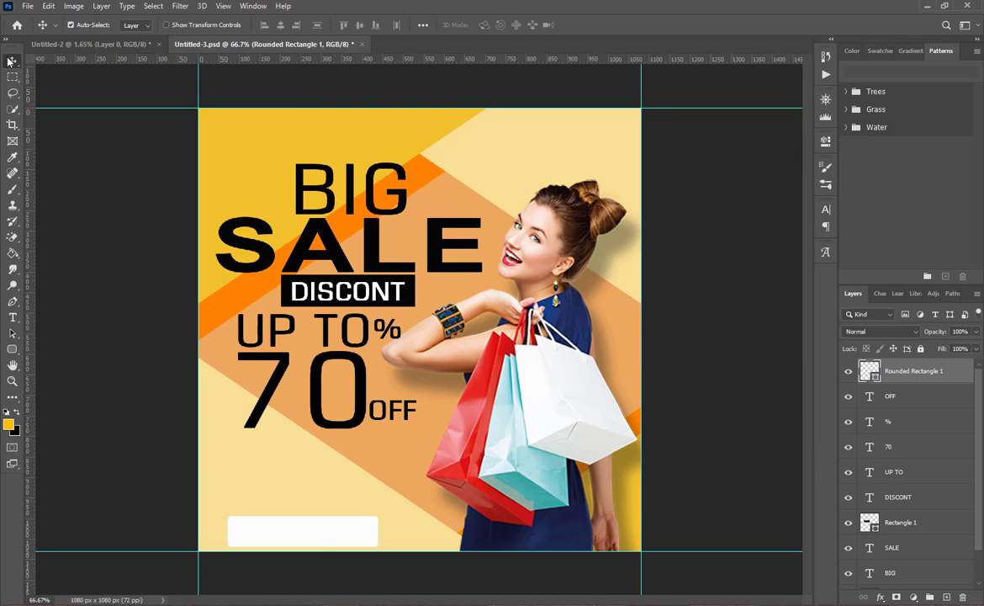
drag(320, 543, 308, 532)
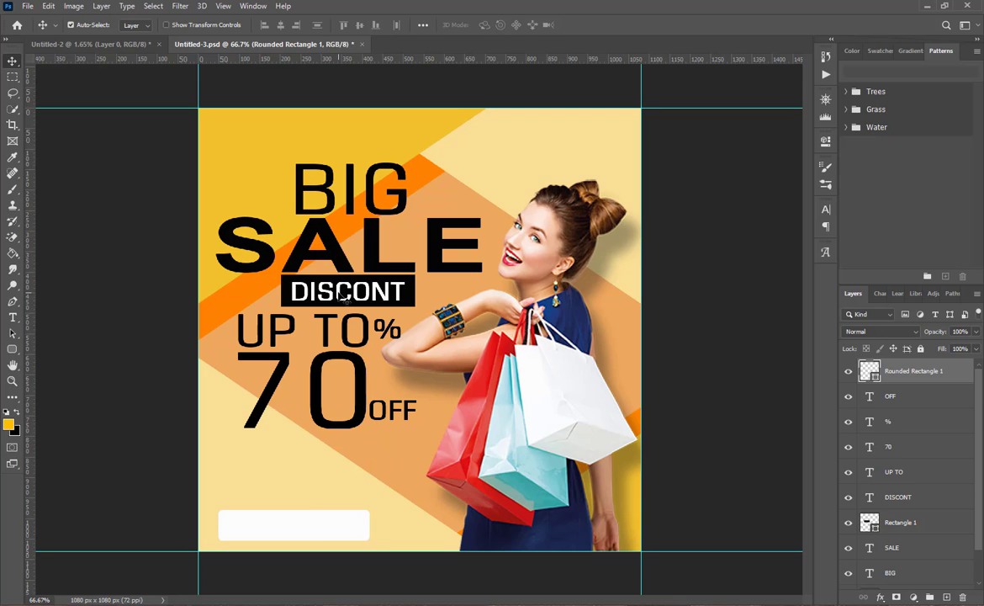
Step: Duplicate the white DISCONT text onto the white rounded rectangle and move the copy to the top of the layer stack
drag(343, 295, 287, 532)
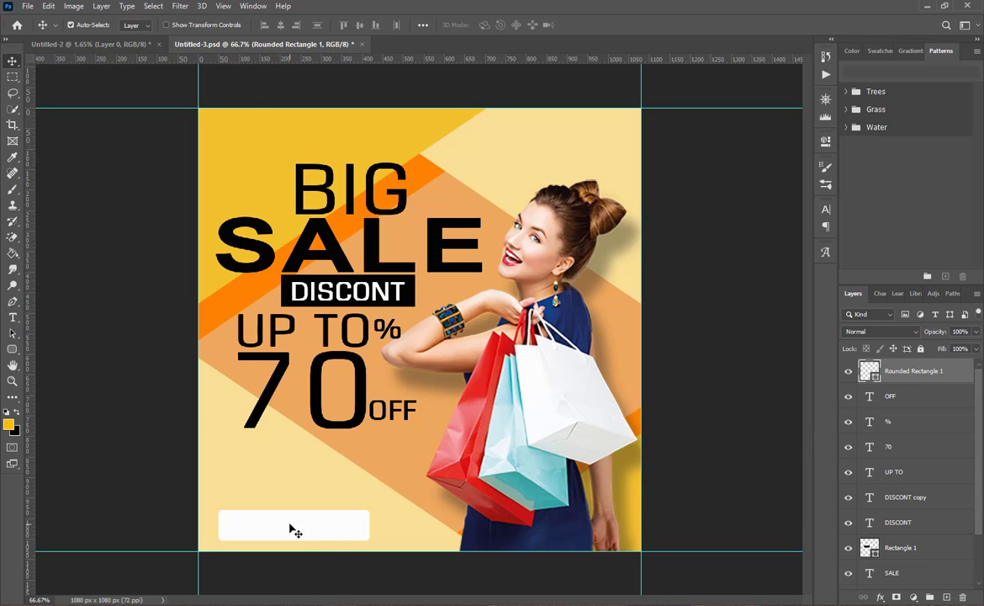
scroll(980, 467, down, 2)
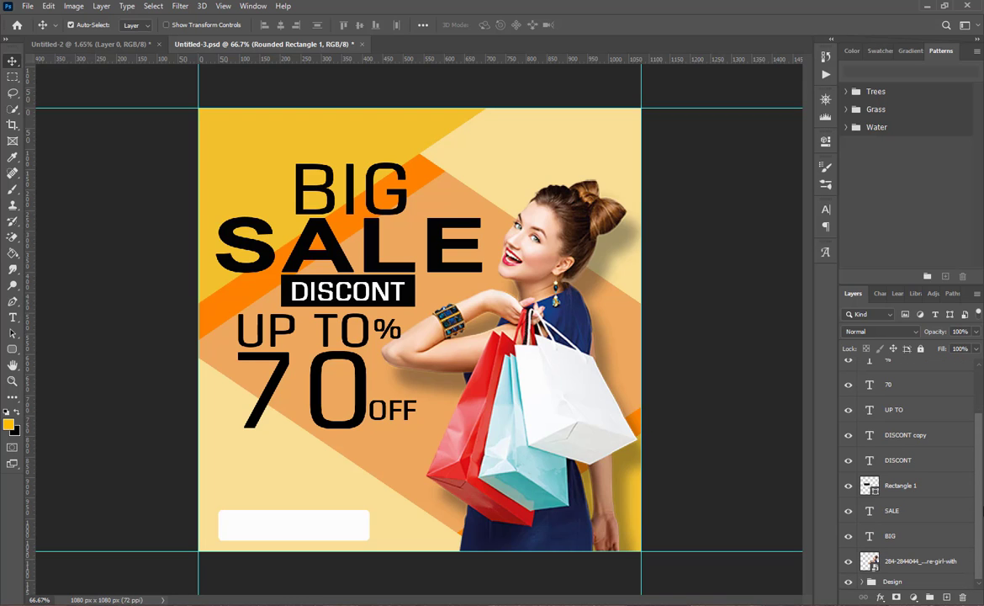
drag(904, 425, 875, 367)
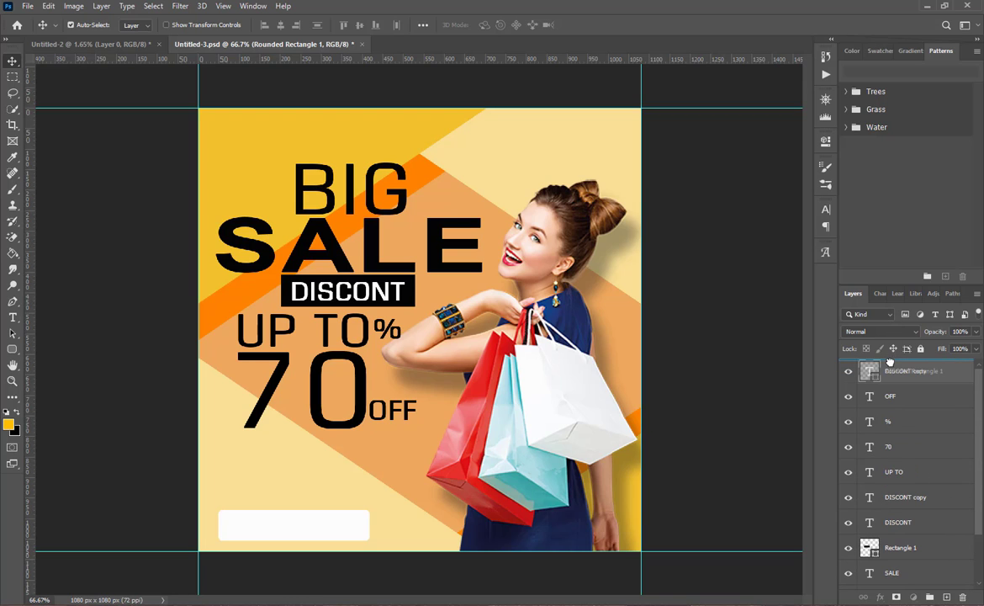
Step: Recolor the duplicated DISCONT text on the white button to black, sampled from the headline
double_click(285, 523)
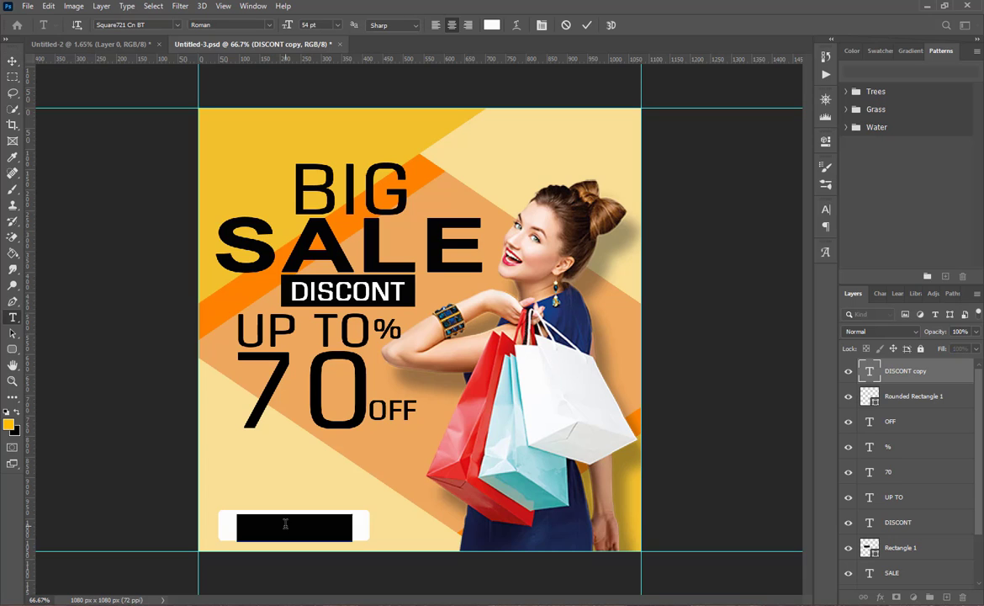
click(489, 24)
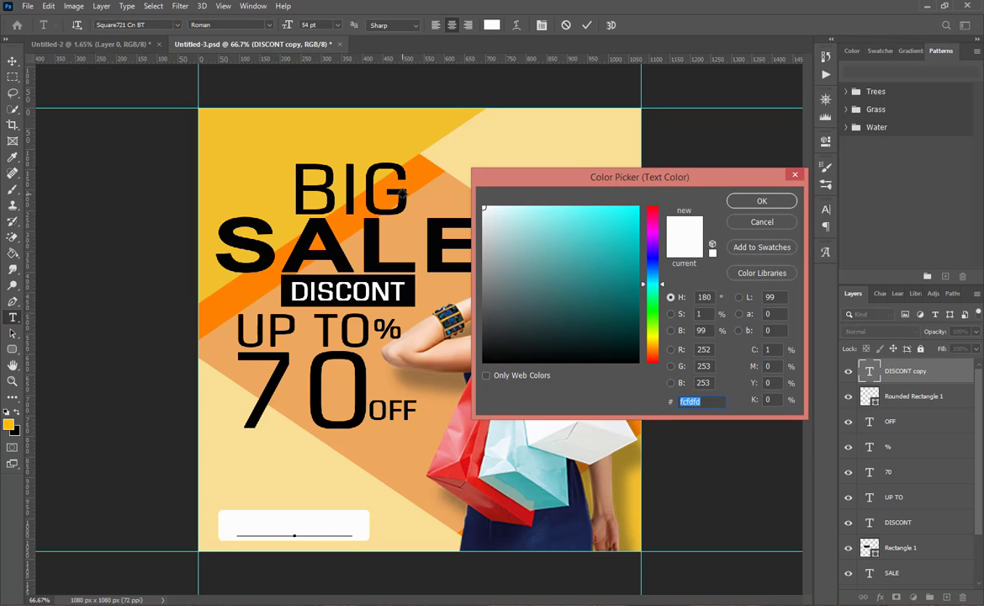
click(369, 178)
click(753, 201)
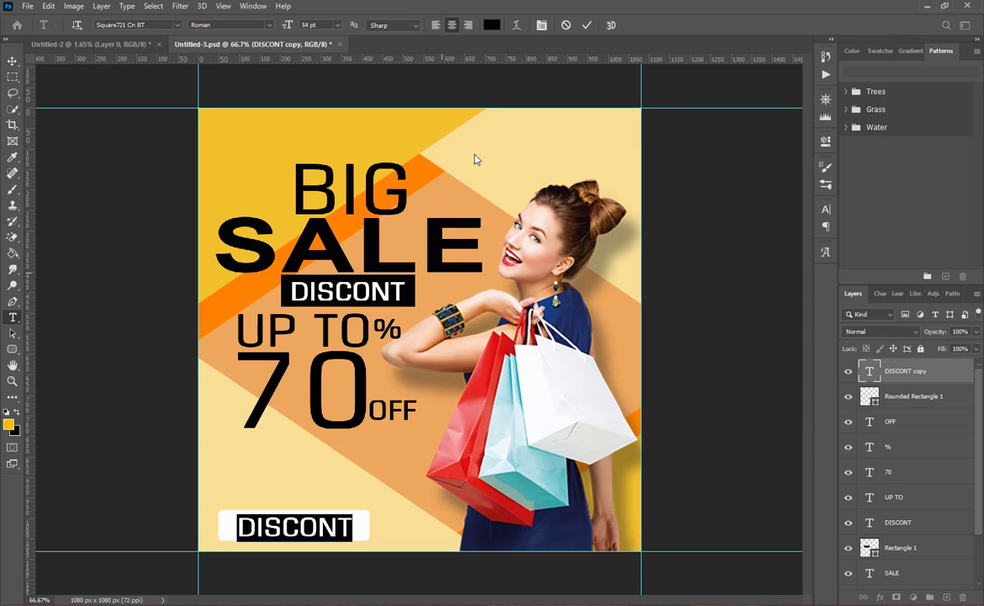
click(587, 25)
key(v)
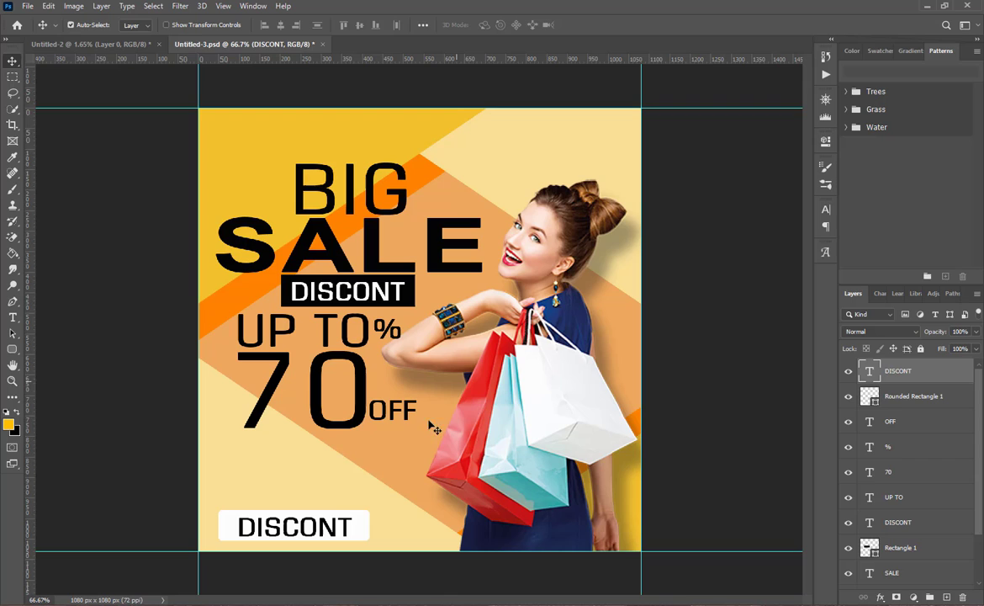
Step: Reword the black text on the white button as SHOP NOW
double_click(304, 524)
text(S)
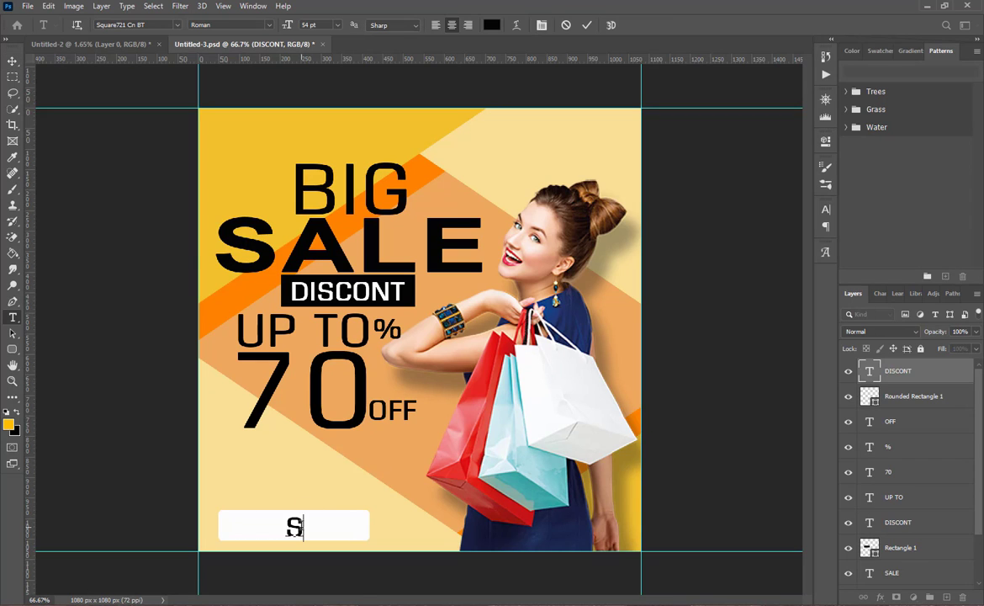
text(HOP)
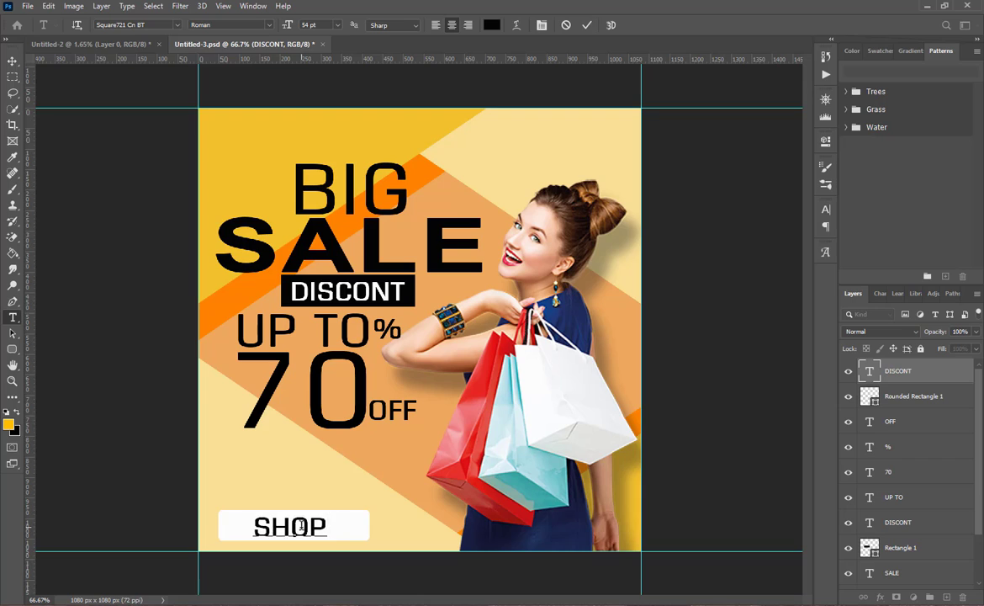
text( NOW)
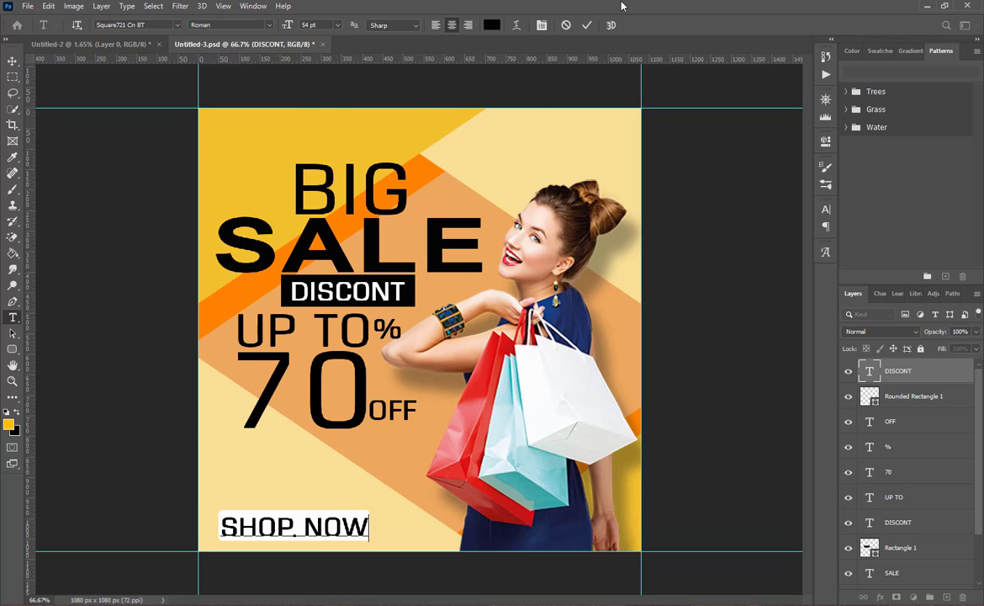
click(586, 25)
key(v)
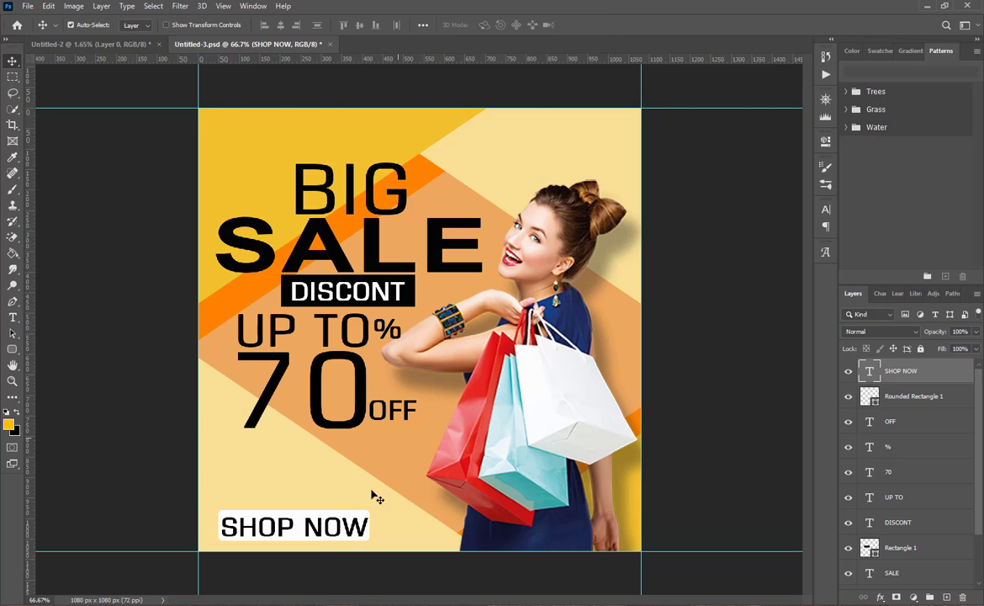
Step: Reduce the SHOP NOW text to 48 pt so it fits inside the white button
double_click(321, 536)
drag(288, 28, 284, 30)
click(586, 26)
key(v)
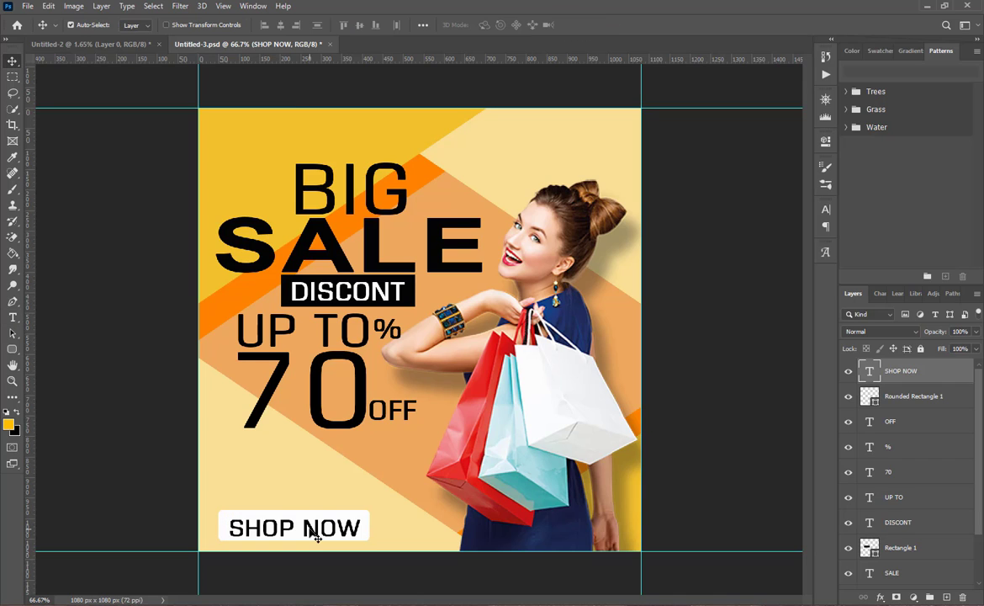
Step: Center the SHOP NOW text horizontally and vertically on the white rounded rectangle, then deselect the layers
click(308, 525)
shift+click(305, 527)
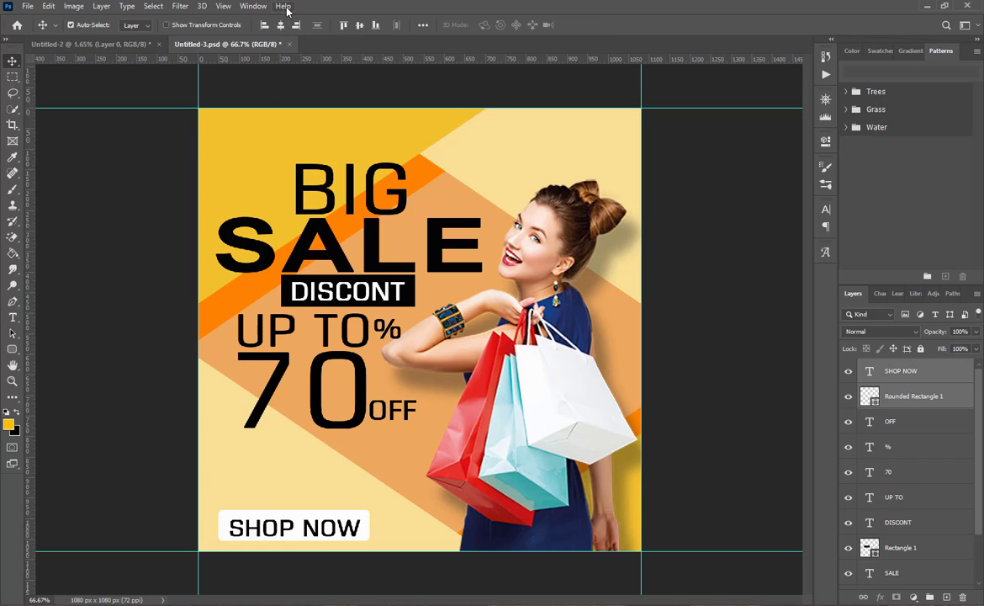
click(283, 25)
click(359, 25)
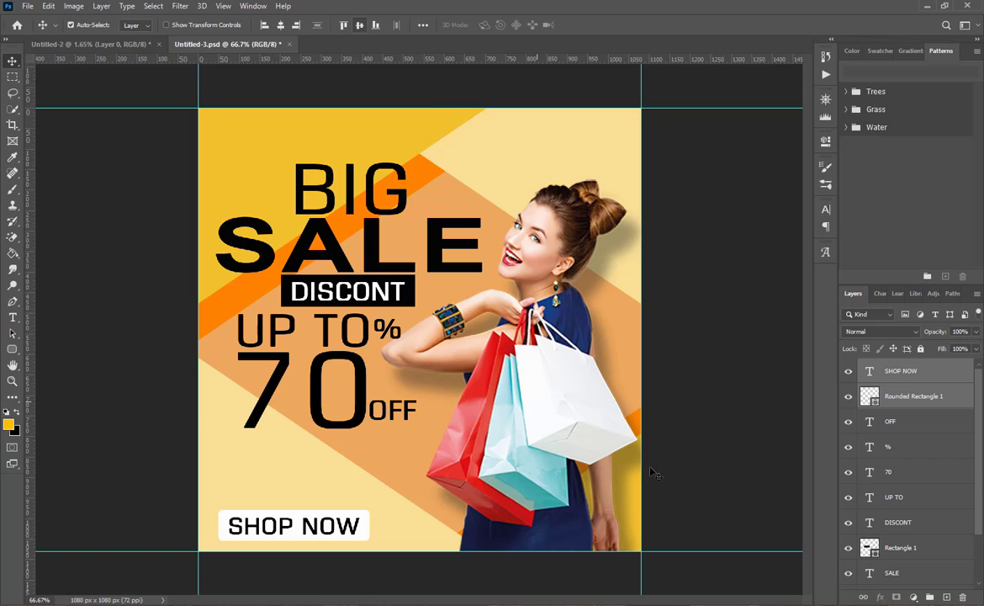
click(684, 458)
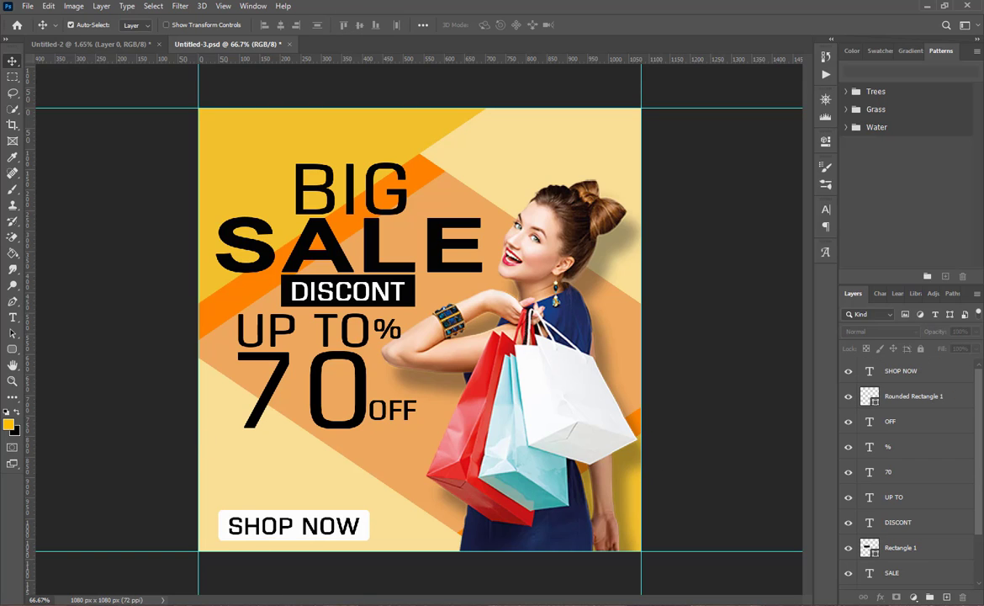
Step: Place Call Icon Png from the Social Media Icons PNG folder into the post and shrink it above the white button's left end
key(alt+Tab)
key(alt+Tab)
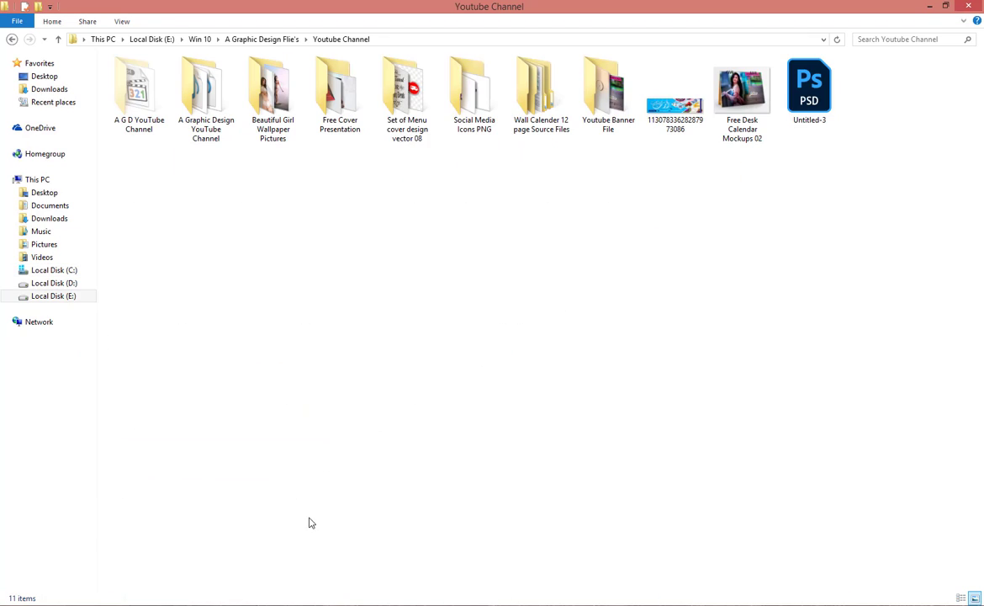
click(380, 118)
double_click(471, 120)
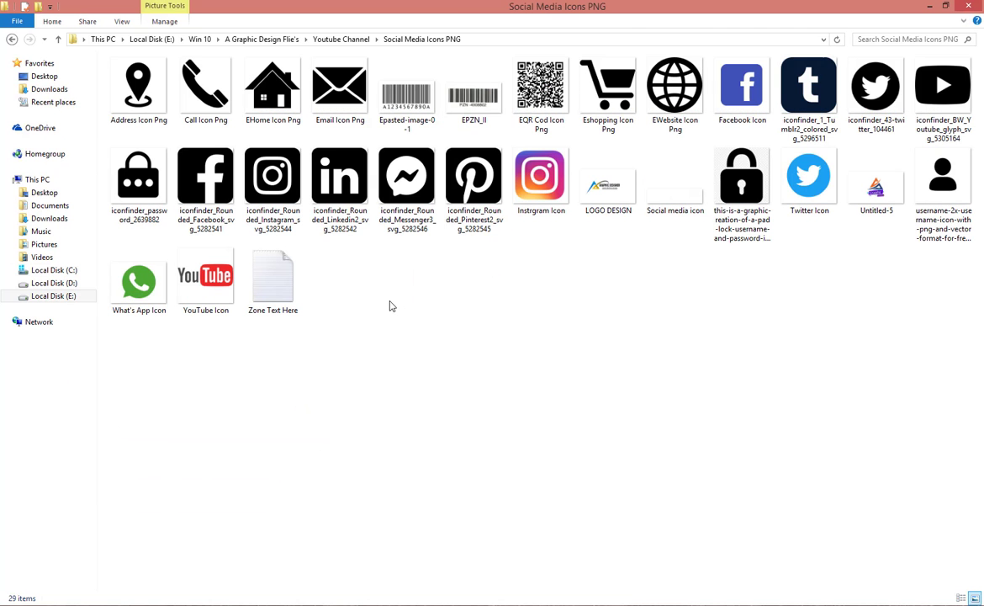
right_click(390, 303)
click(410, 348)
drag(205, 106, 572, 543)
drag(311, 452, 311, 453)
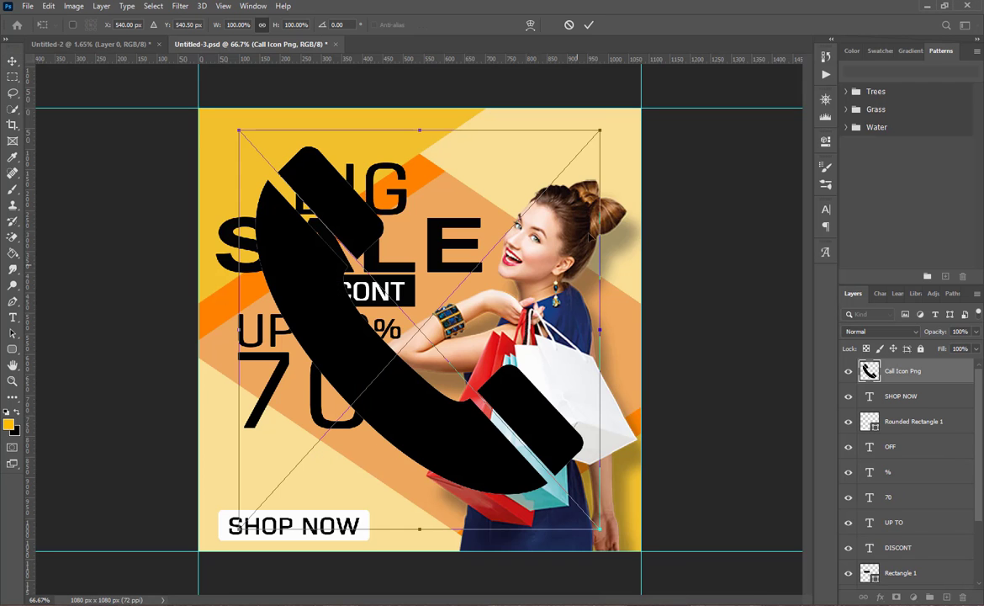
drag(596, 132, 222, 487)
click(588, 25)
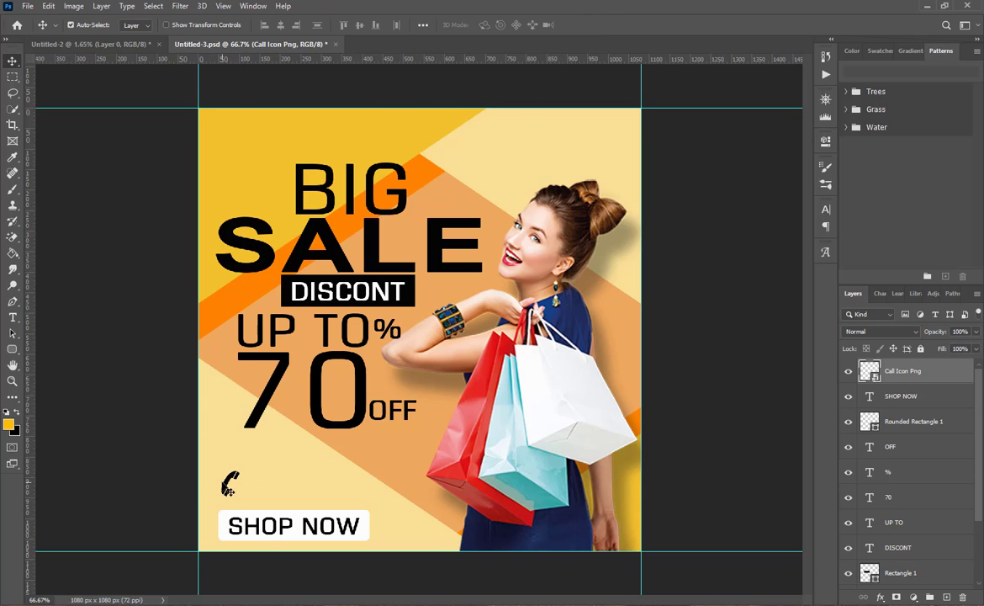
Step: Duplicate the SHOP NOW text beside the call icon and replace the copy's wording with the contact phone number
drag(259, 526, 263, 494)
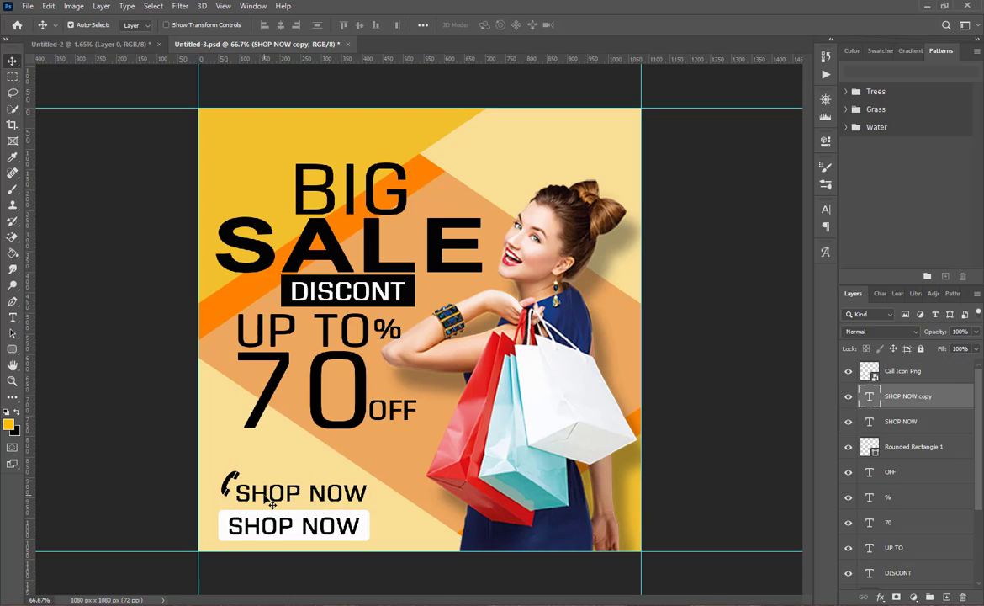
double_click(264, 494)
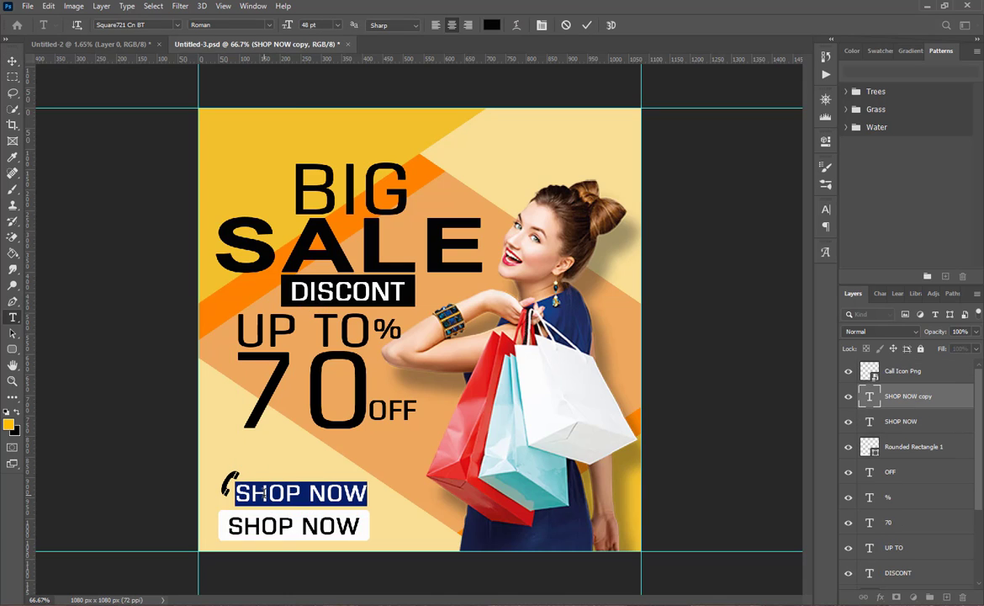
key(BackSpace)
text(+1.234)
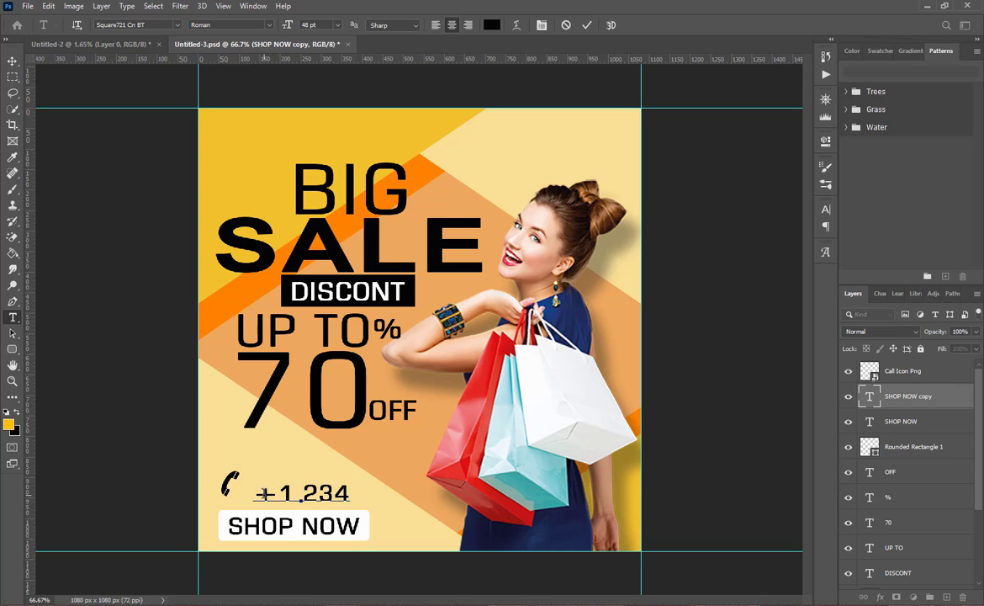
text( 567)
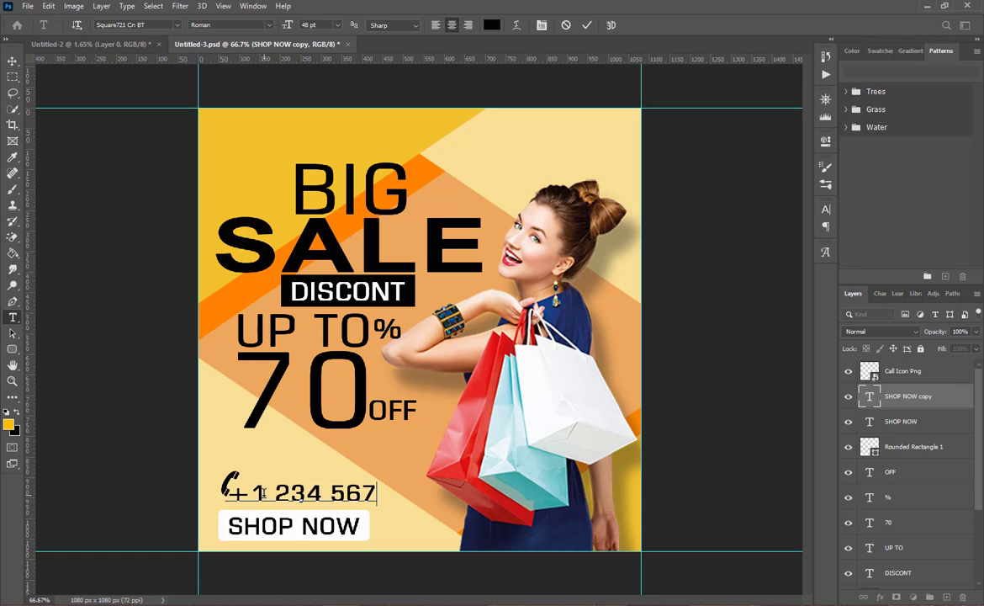
text( 890)
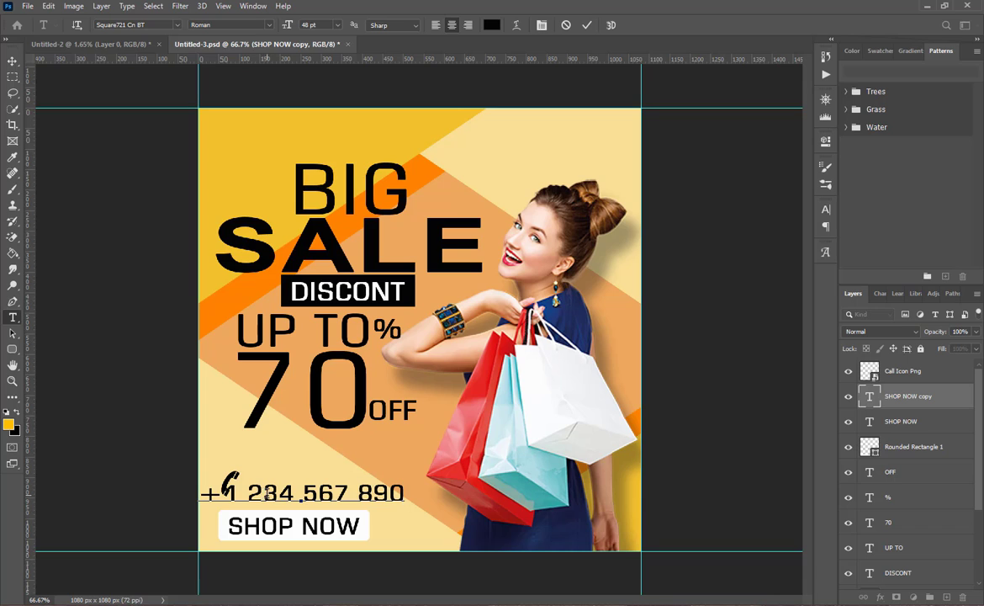
Step: Set the phone number text size to 29 pt
triple_click(267, 493)
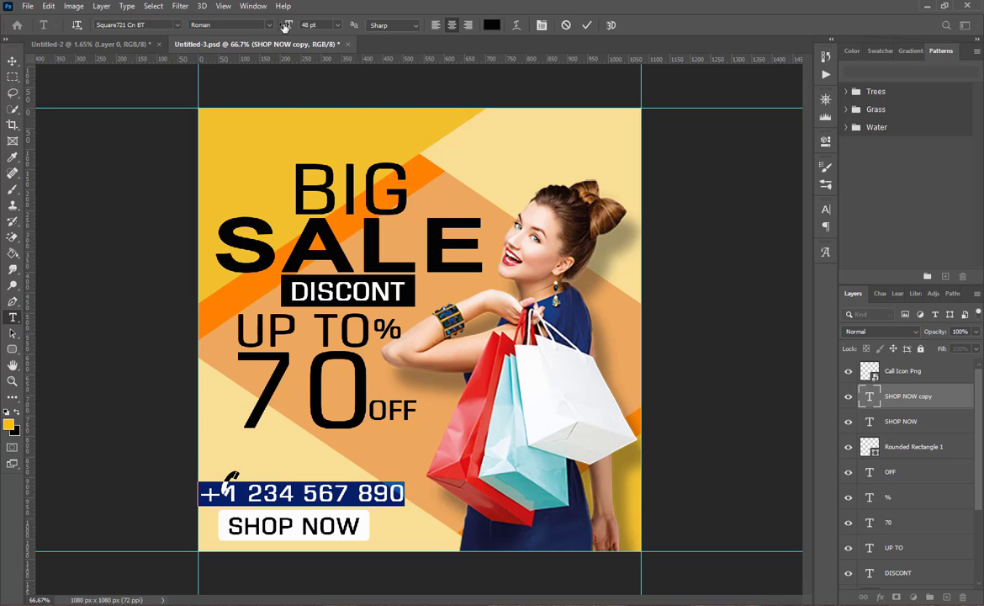
drag(288, 27, 280, 31)
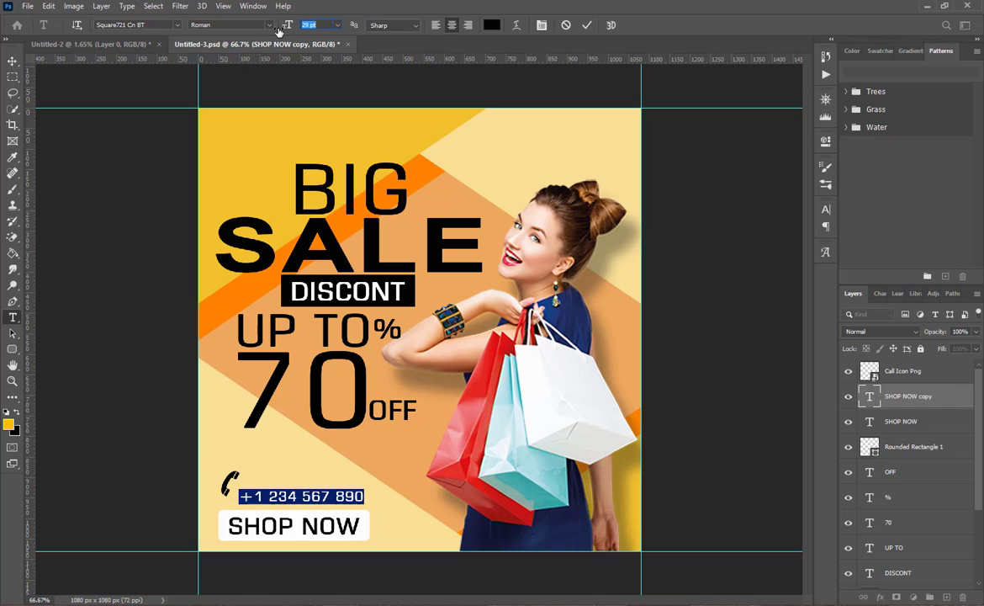
click(587, 26)
key(v)
Step: Change the phone number's font to Arial Regular
double_click(313, 499)
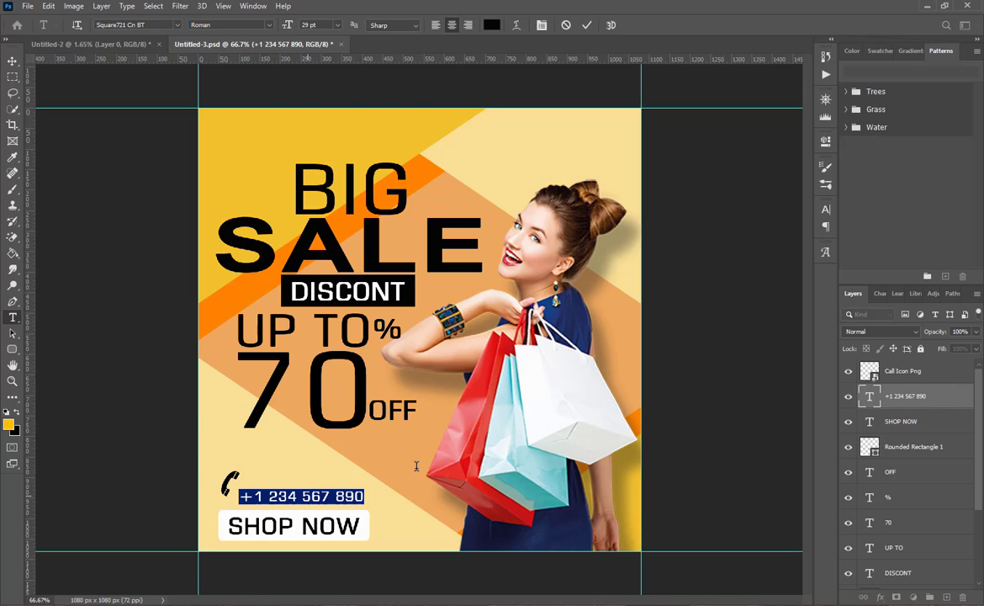
click(825, 229)
click(826, 211)
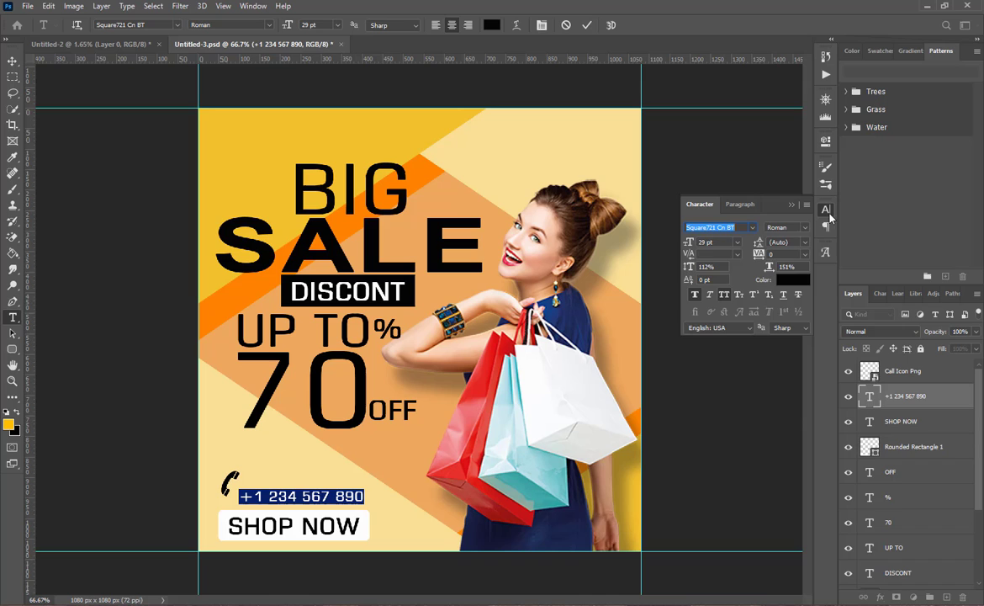
click(752, 228)
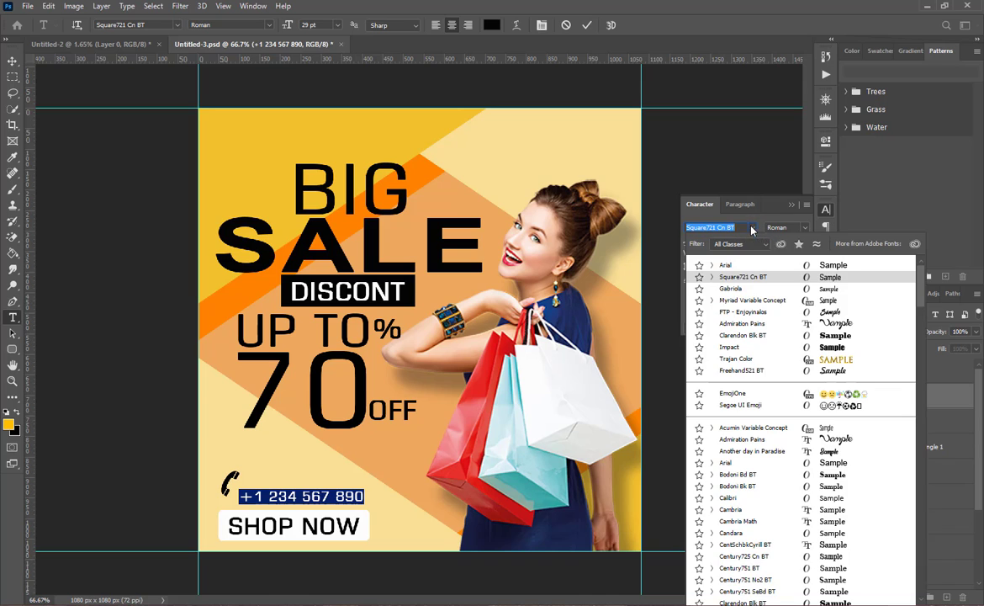
click(833, 267)
click(586, 25)
key(v)
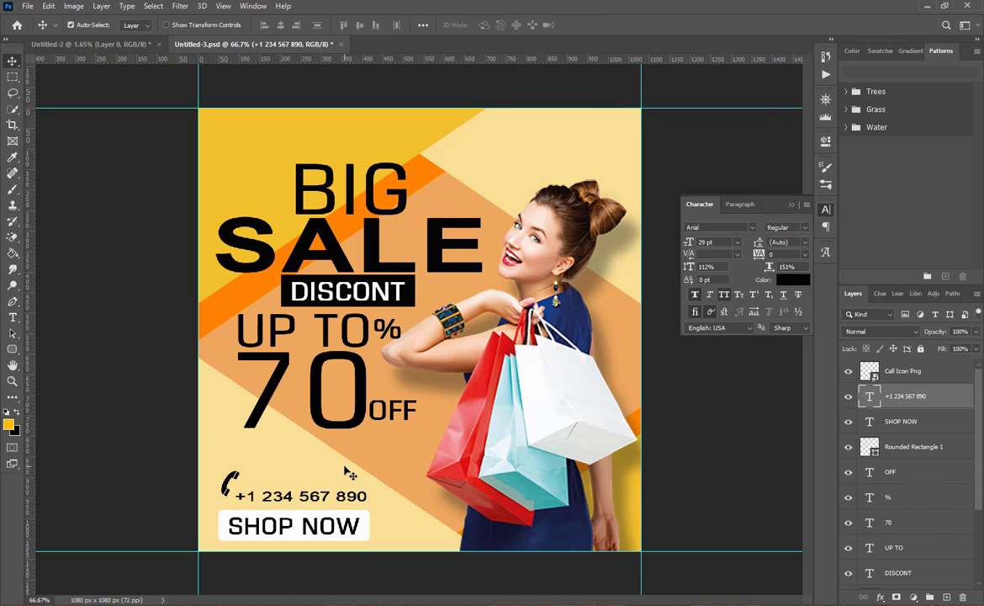
Step: Align the call icon and phone number by their vertical centers and move the pair slightly down toward the SHOP NOW button
click(227, 495)
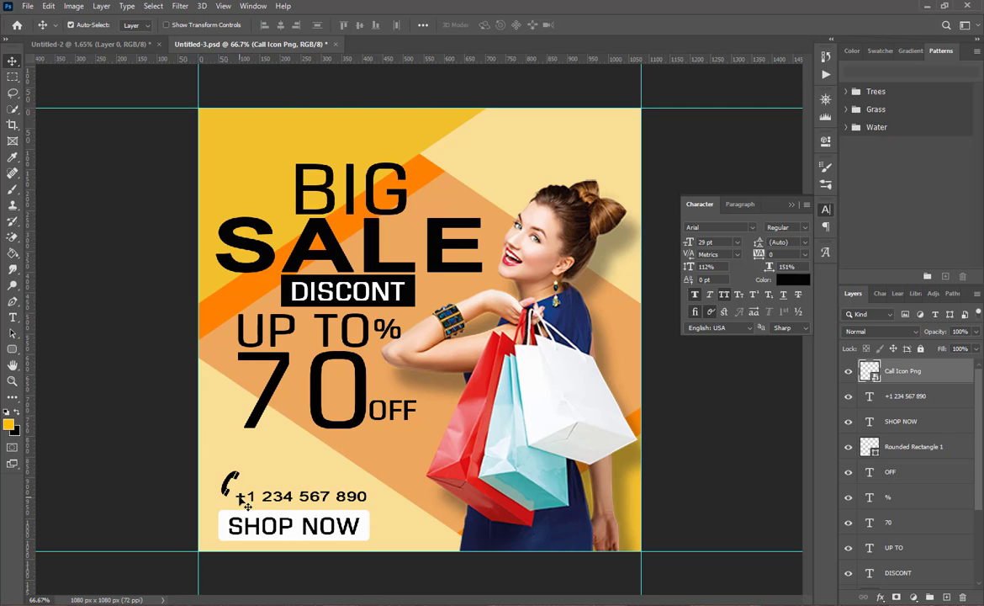
shift+click(244, 498)
click(280, 25)
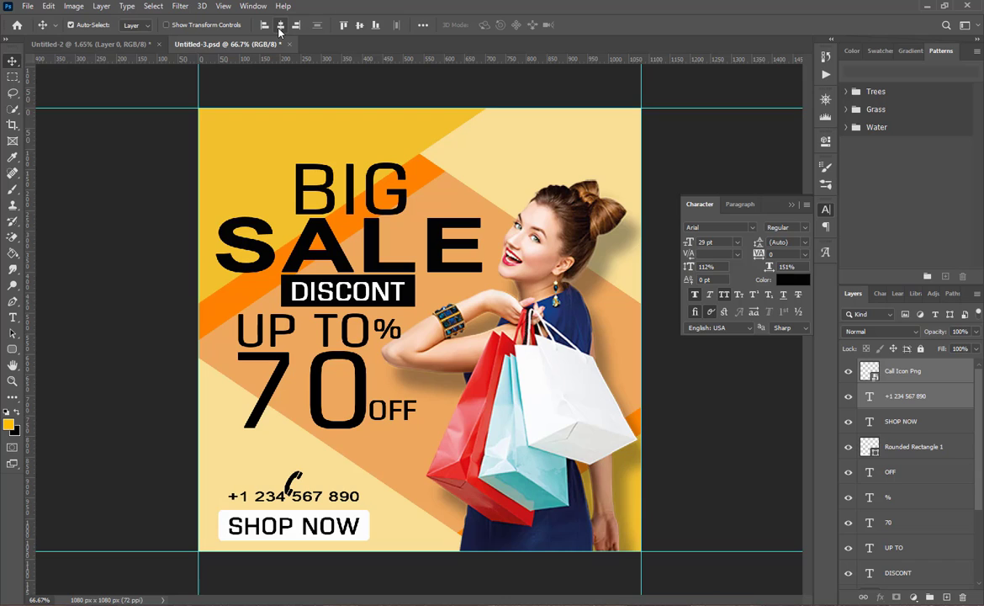
key(ctrl+z)
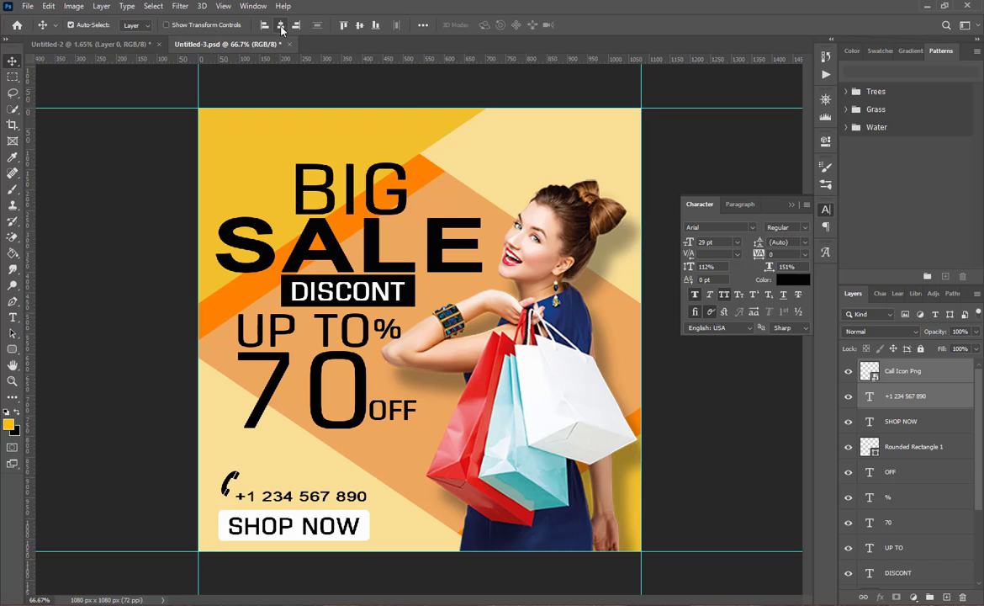
click(325, 24)
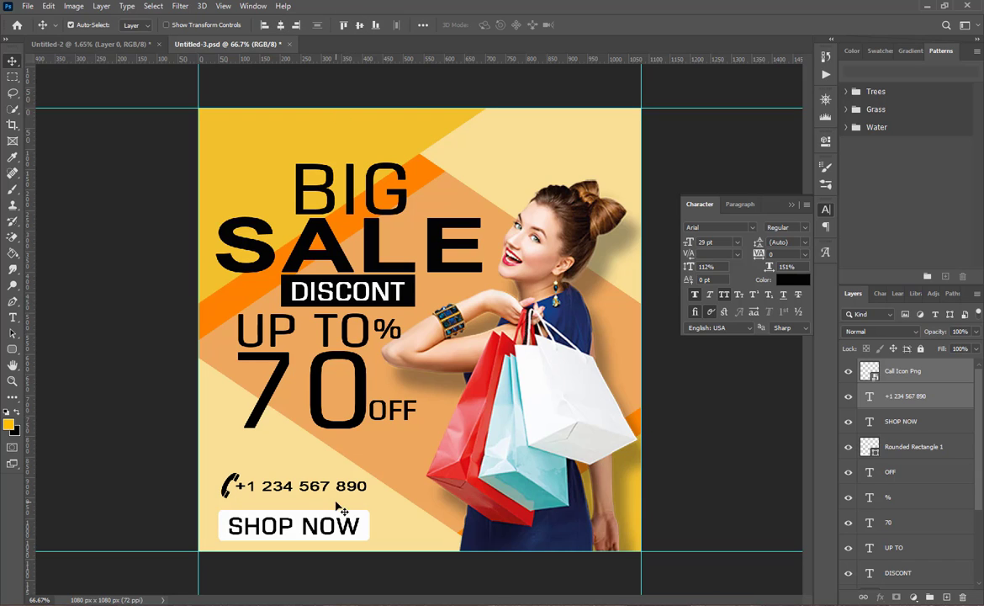
drag(235, 497, 237, 504)
click(409, 505)
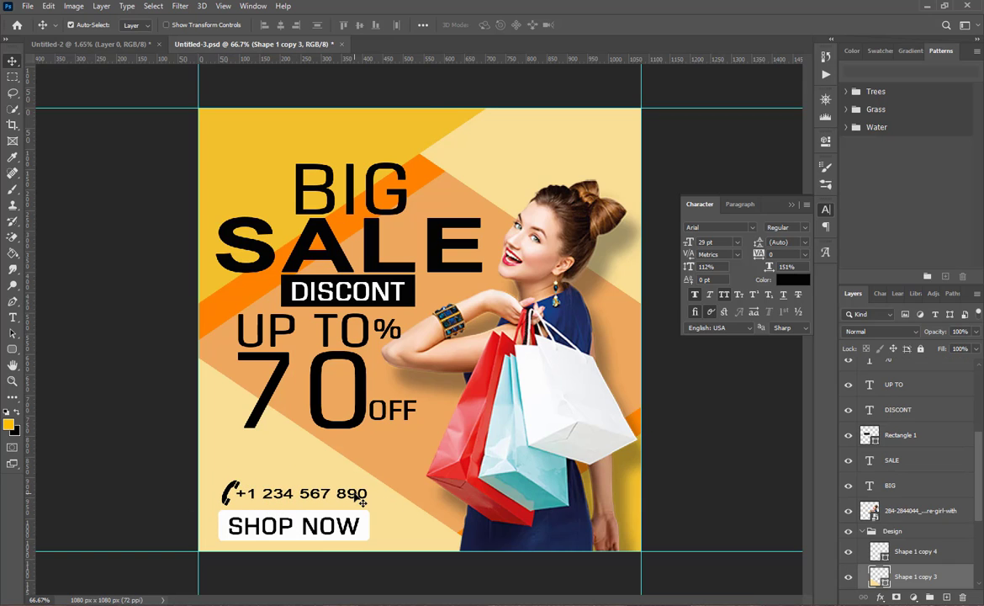
Step: Move the phone number slightly down and closer to the call icon, just above the SHOP NOW button
drag(358, 496, 355, 502)
drag(350, 508, 350, 504)
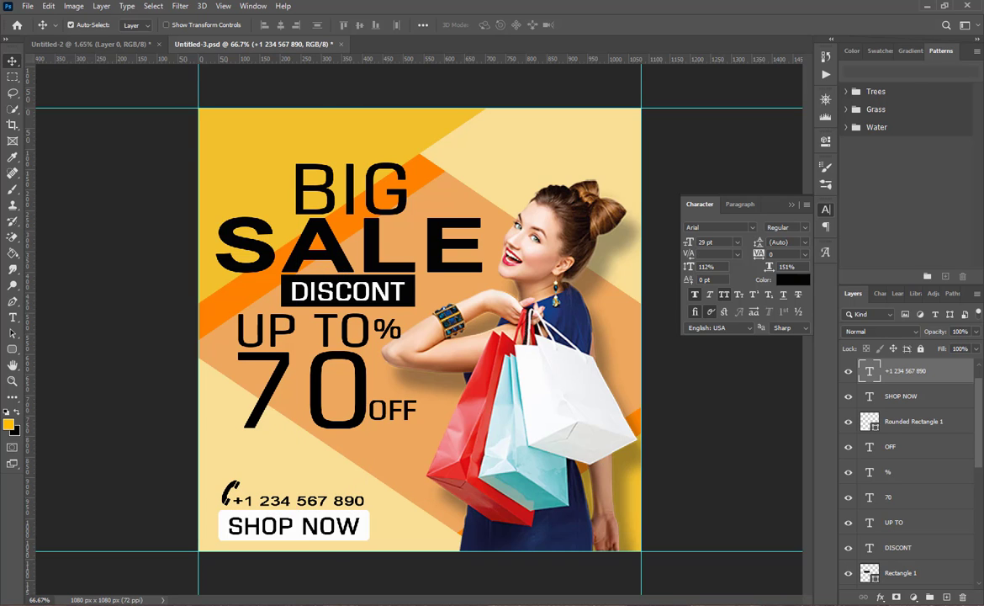
Step: Place the EWebsite Icon Png image into the post and scale it to about 114%
key(alt+Tab)
click(442, 356)
drag(678, 76, 447, 202)
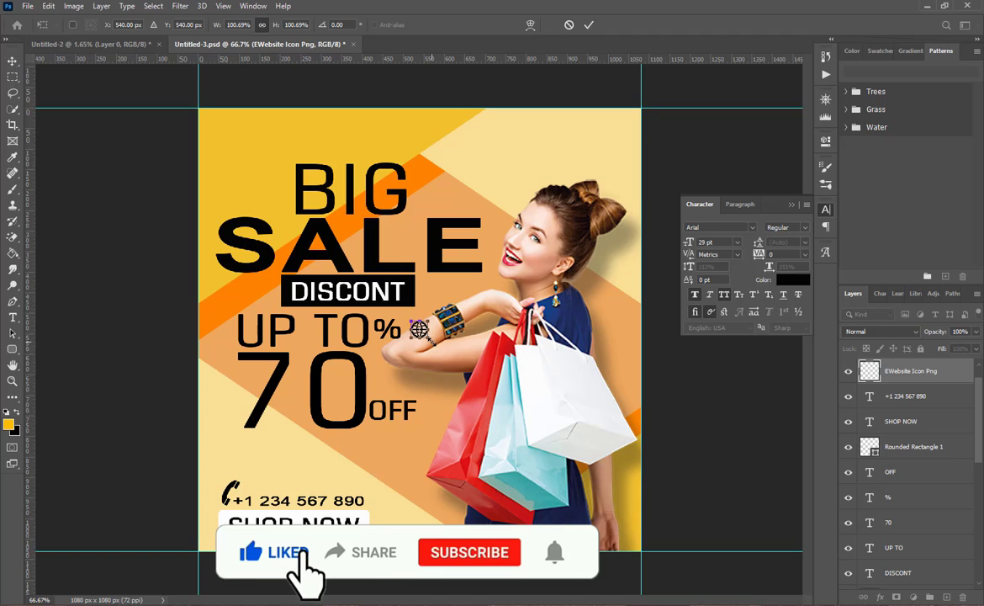
drag(431, 341, 433, 343)
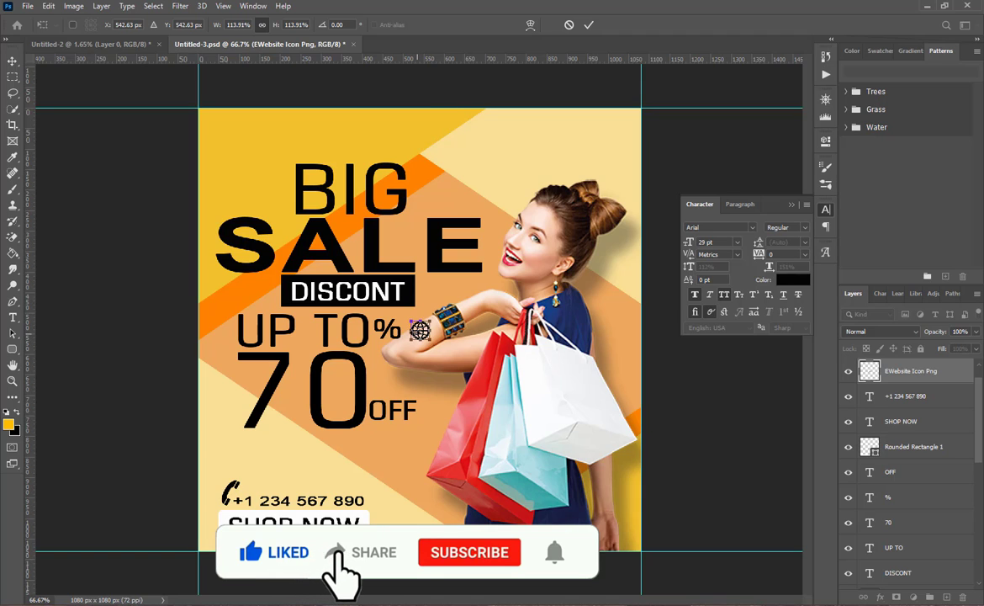
click(589, 25)
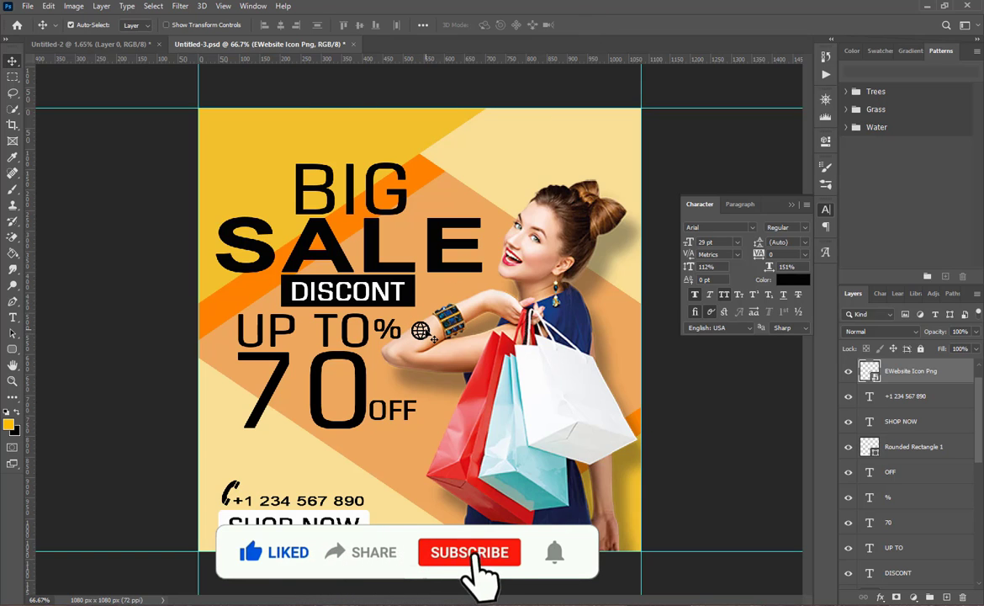
Step: Move the website icon to the light area above the woman's head, keeping her photo in its original position
drag(429, 335, 491, 170)
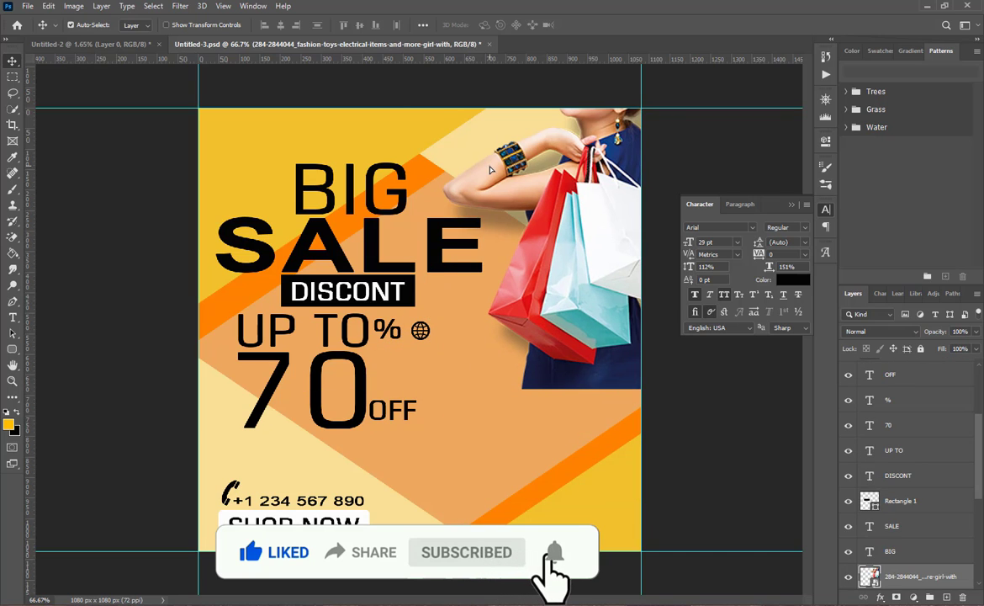
drag(458, 287, 413, 418)
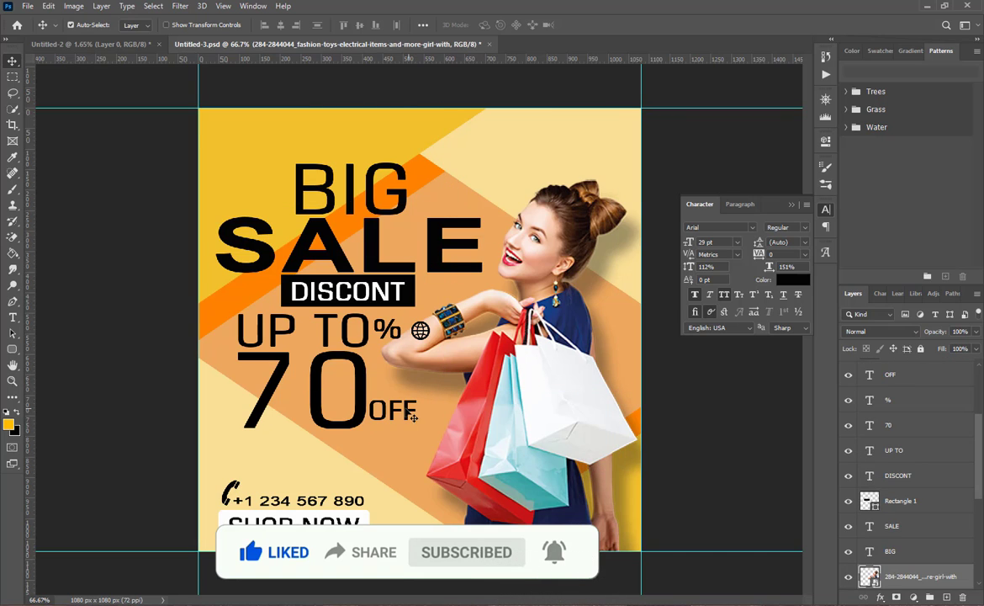
drag(434, 336, 476, 139)
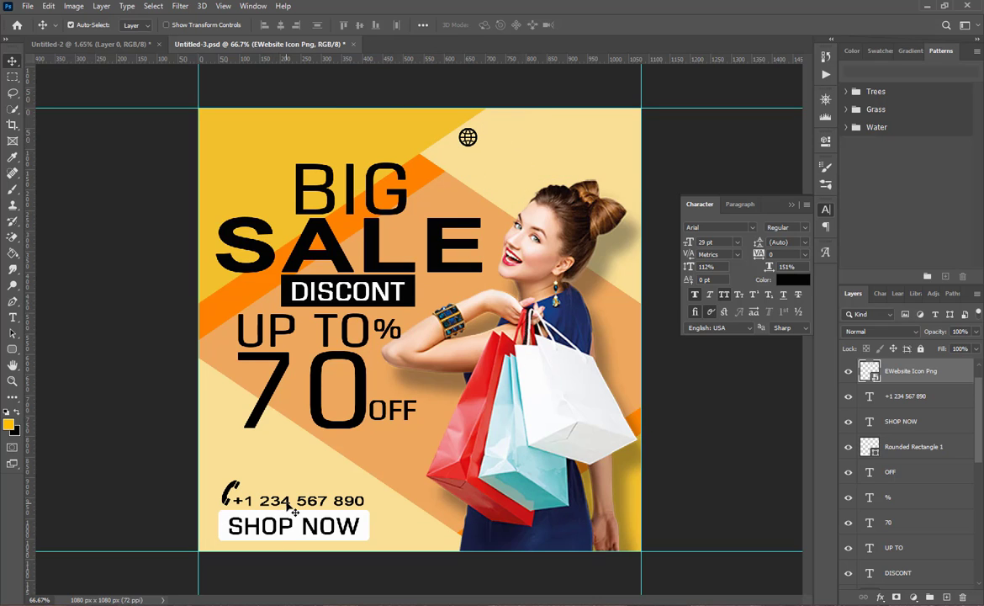
drag(295, 511, 542, 145)
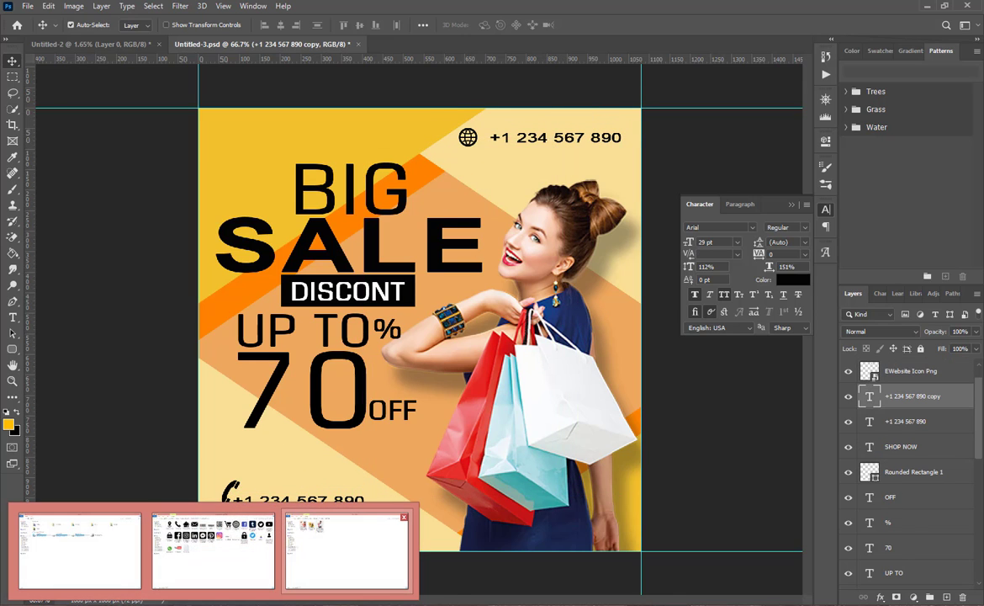
double_click(552, 143)
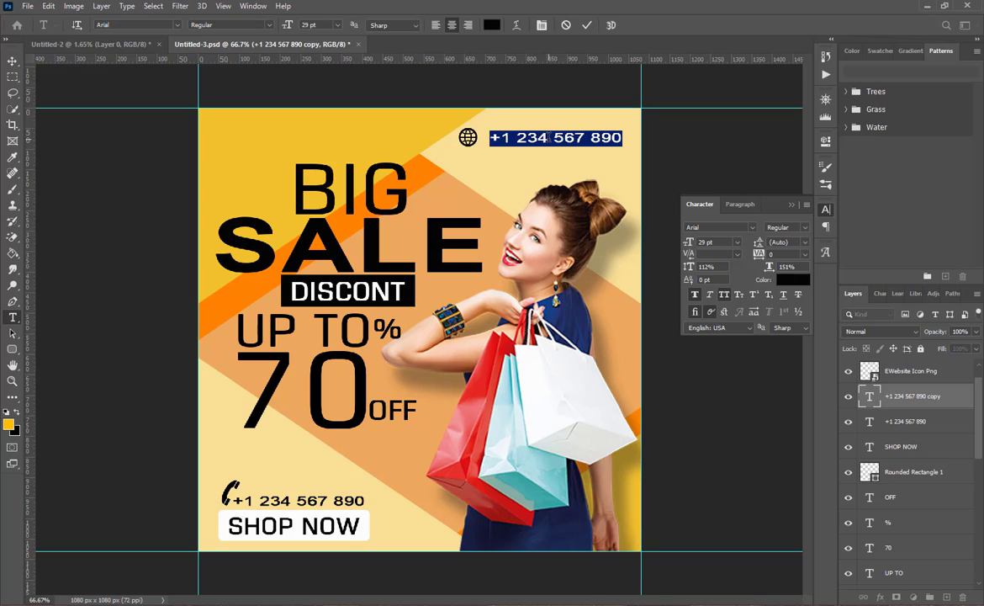
text(www)
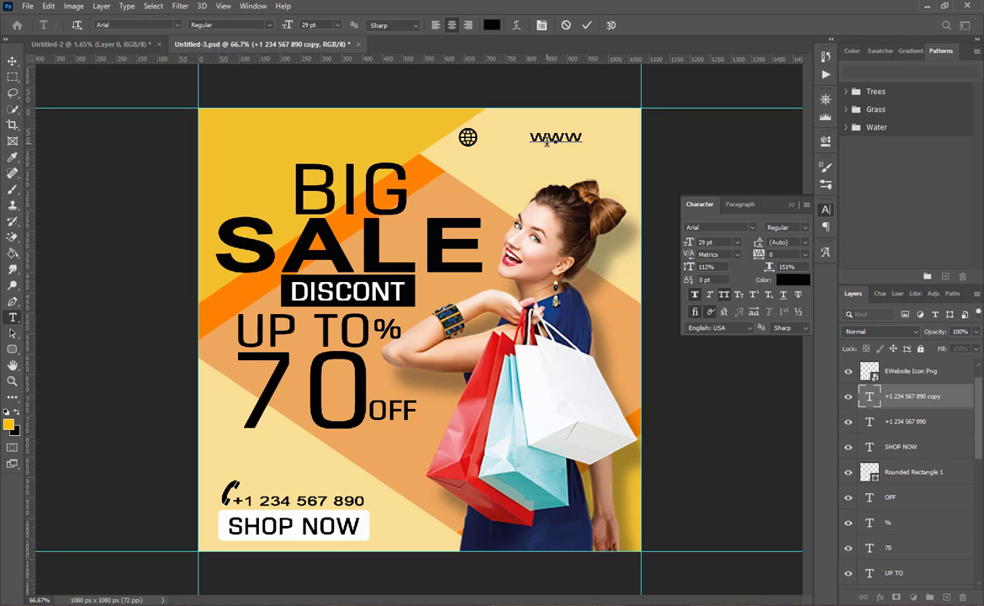
text(.YOURWE)
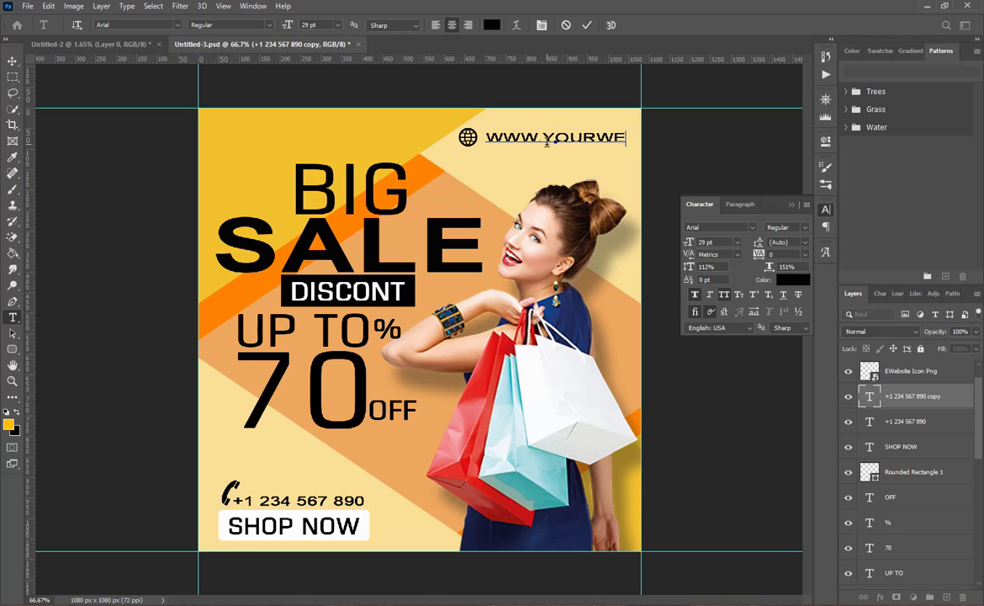
text(BSIT)
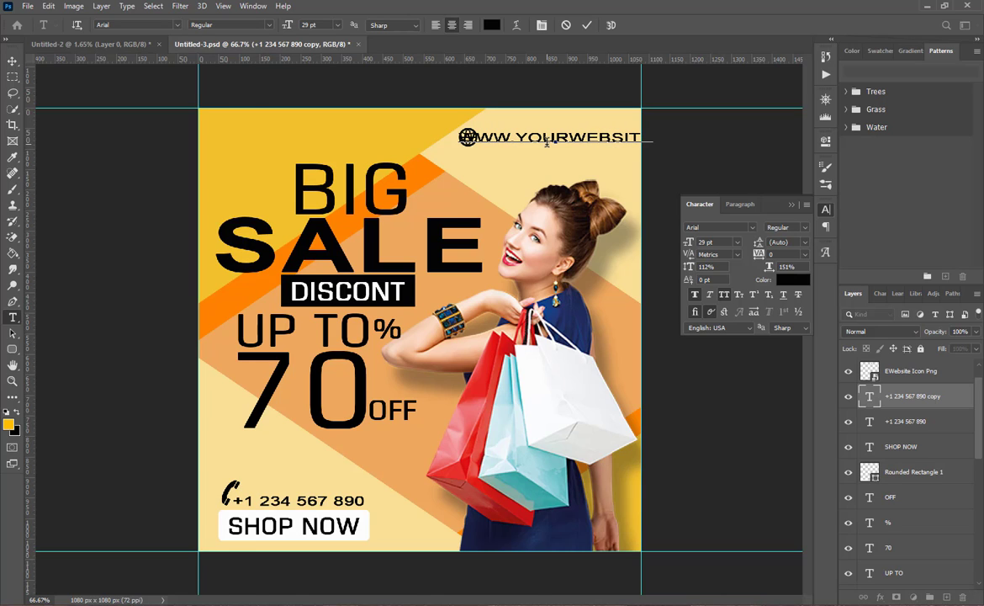
text(E.)
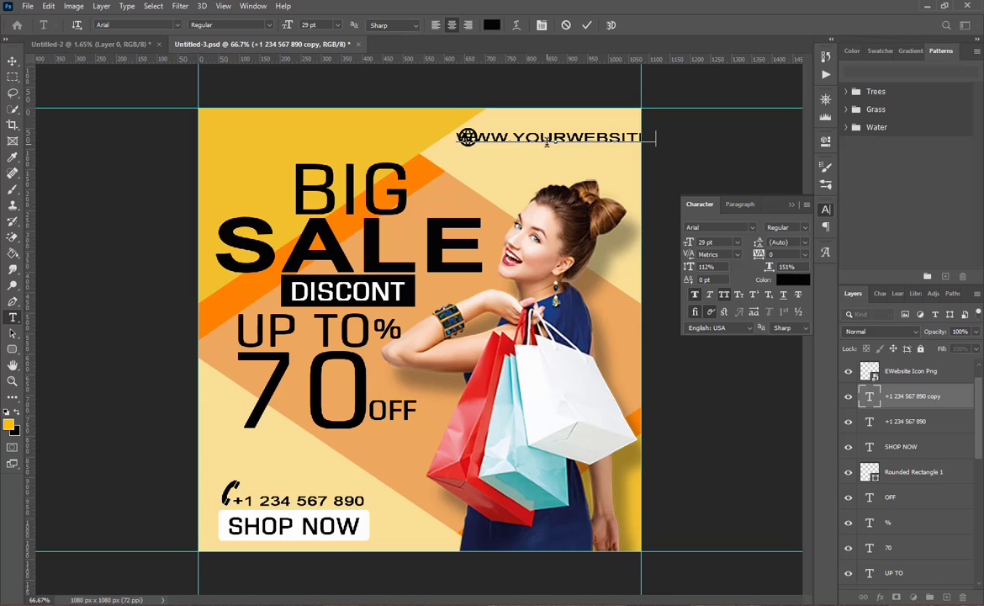
text(C)
text(O)
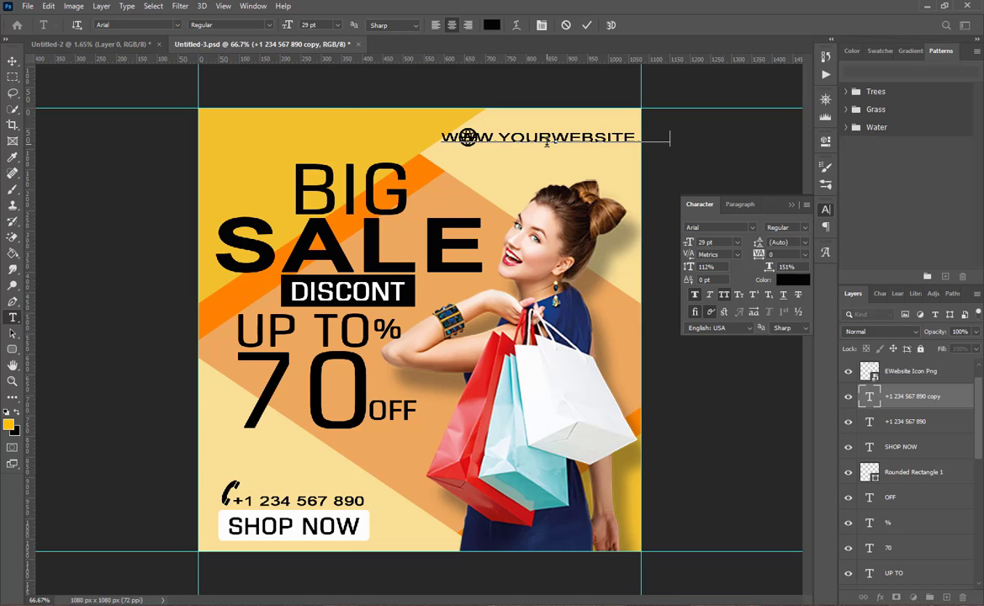
text(M)
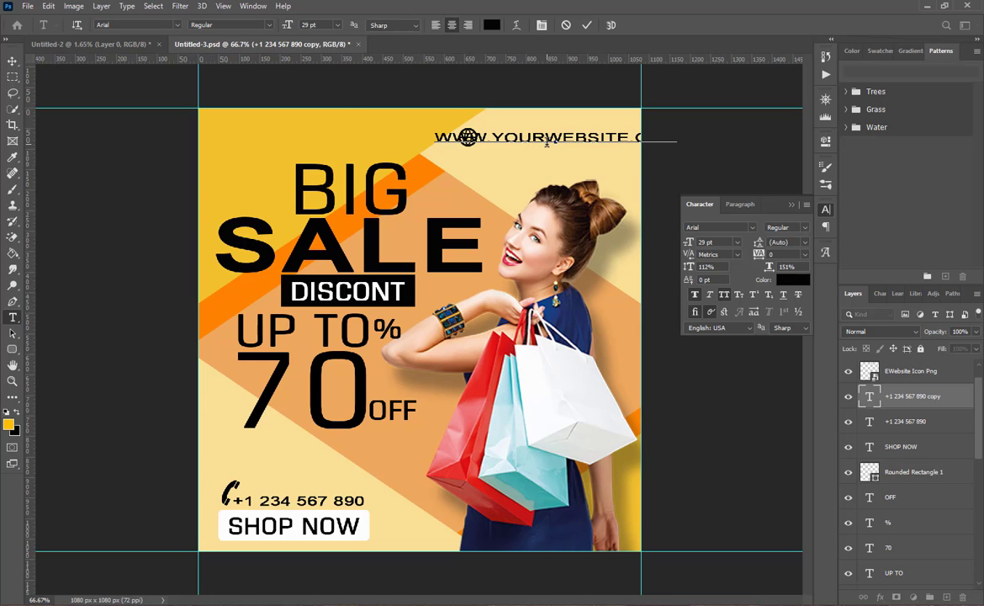
text(.COM)
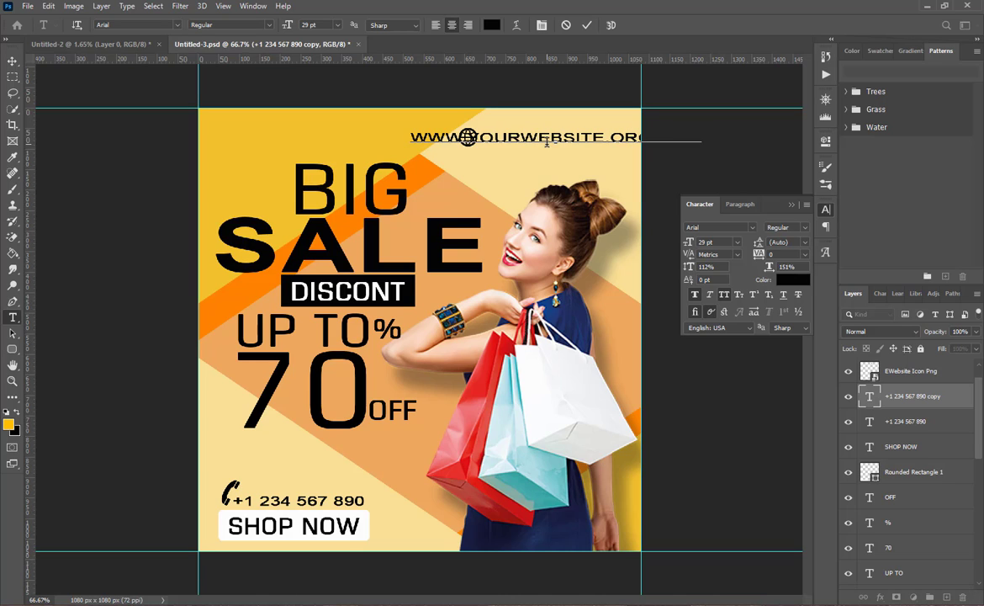
Step: Set the website address text size to 14 pt
key(ctrl+a)
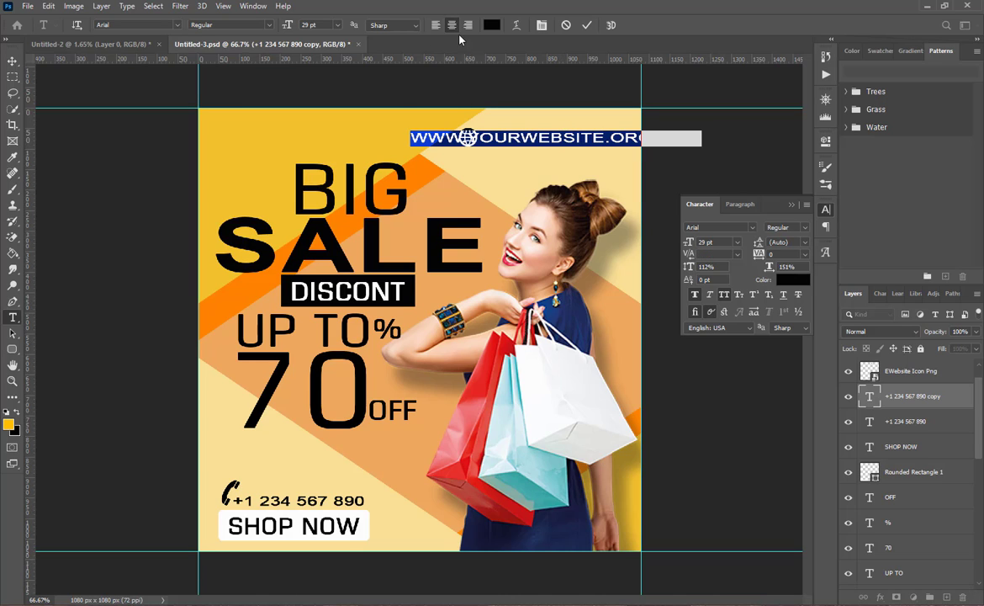
drag(288, 25, 277, 31)
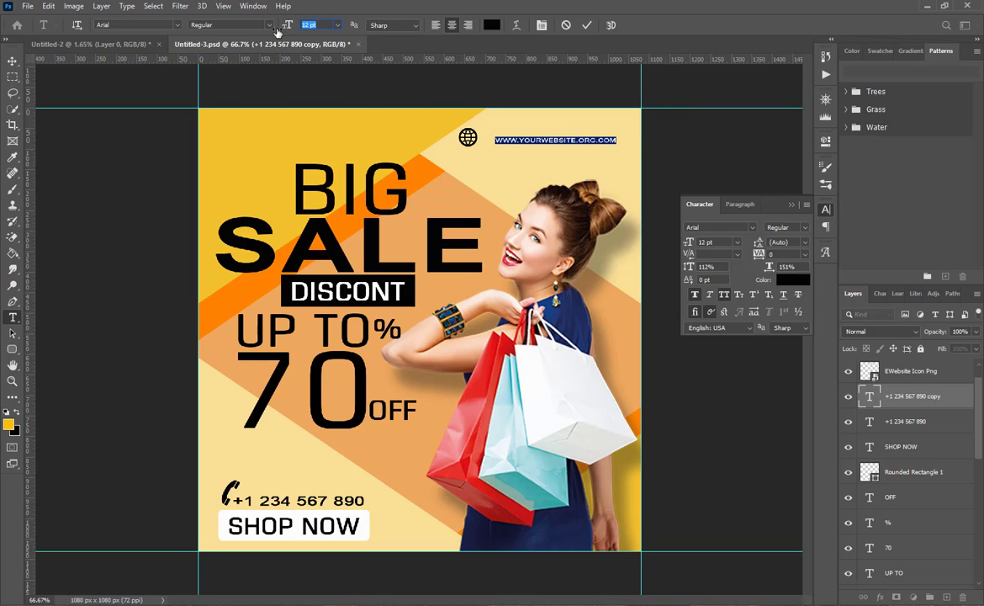
click(335, 25)
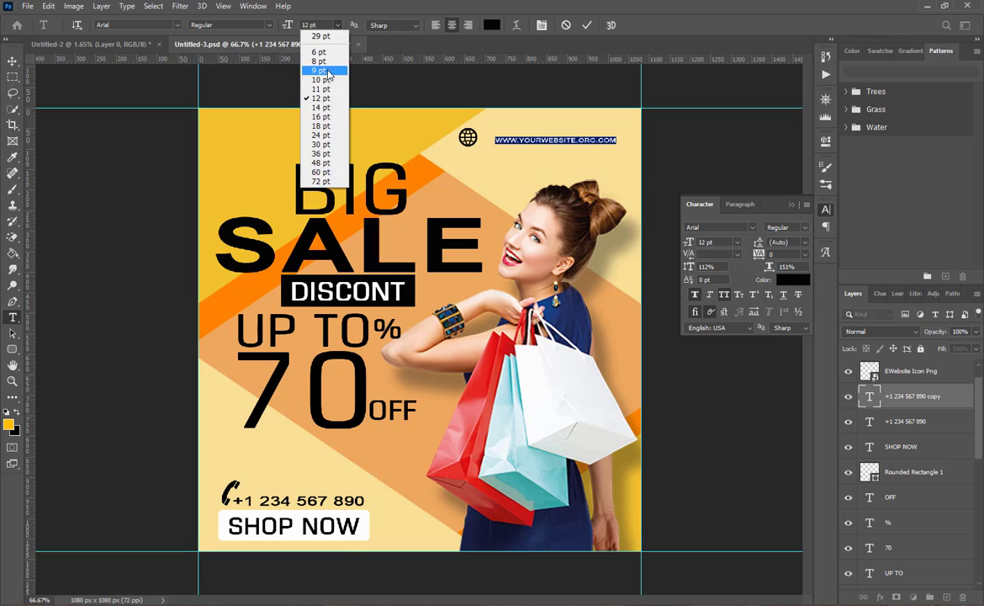
click(318, 117)
click(335, 25)
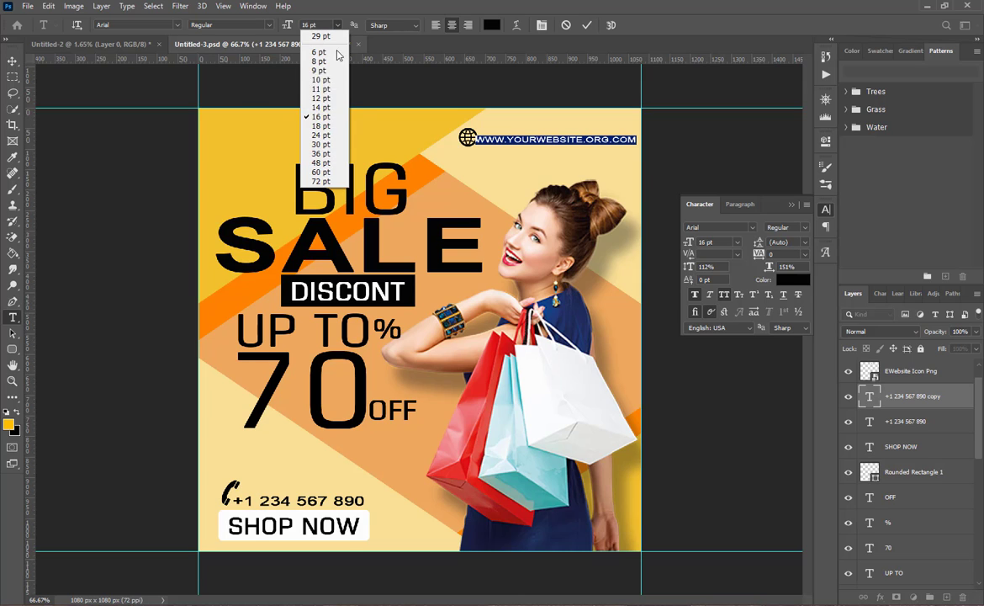
click(318, 103)
click(579, 136)
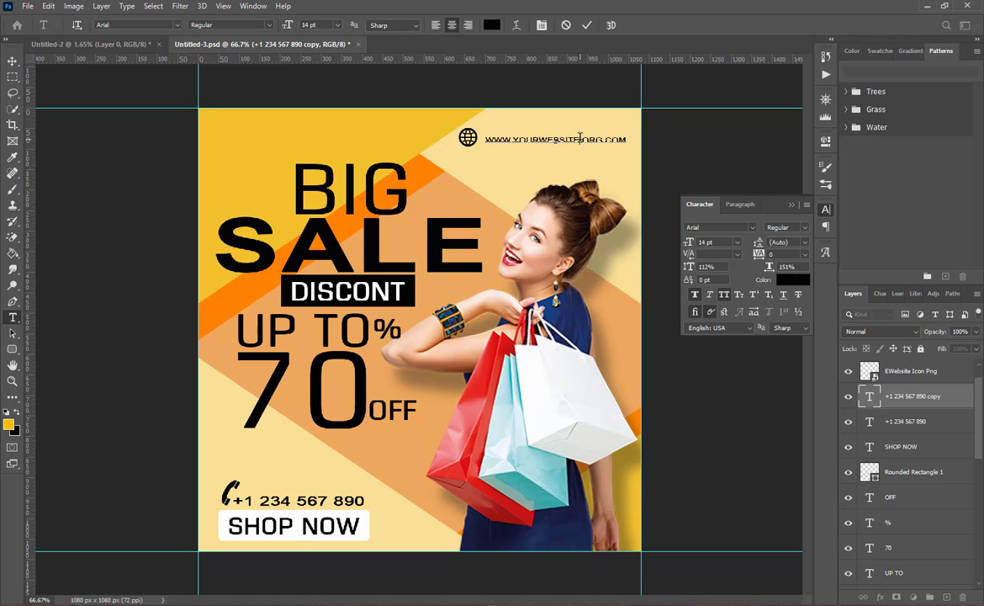
key(Delete)
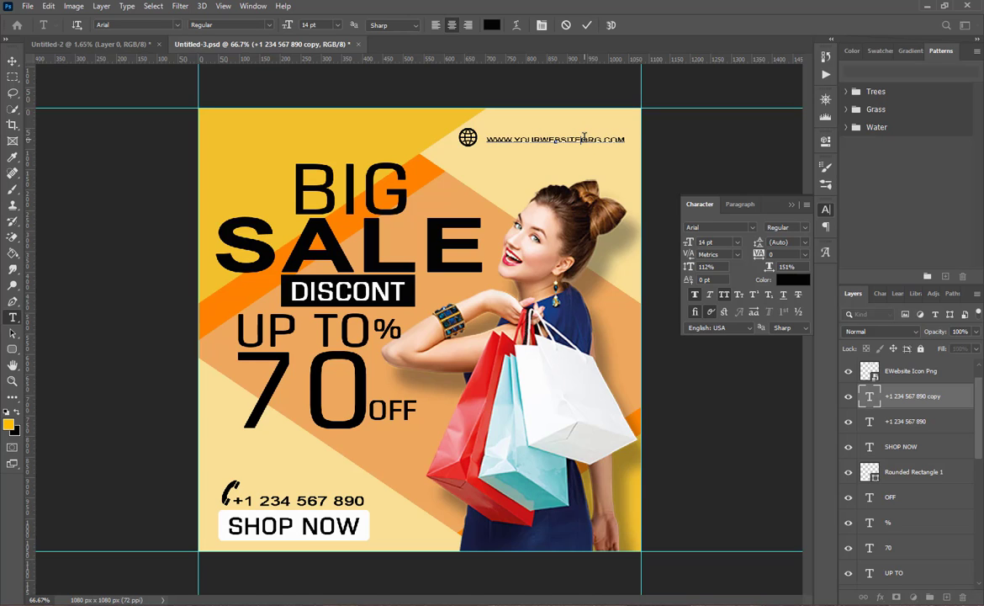
text(2)
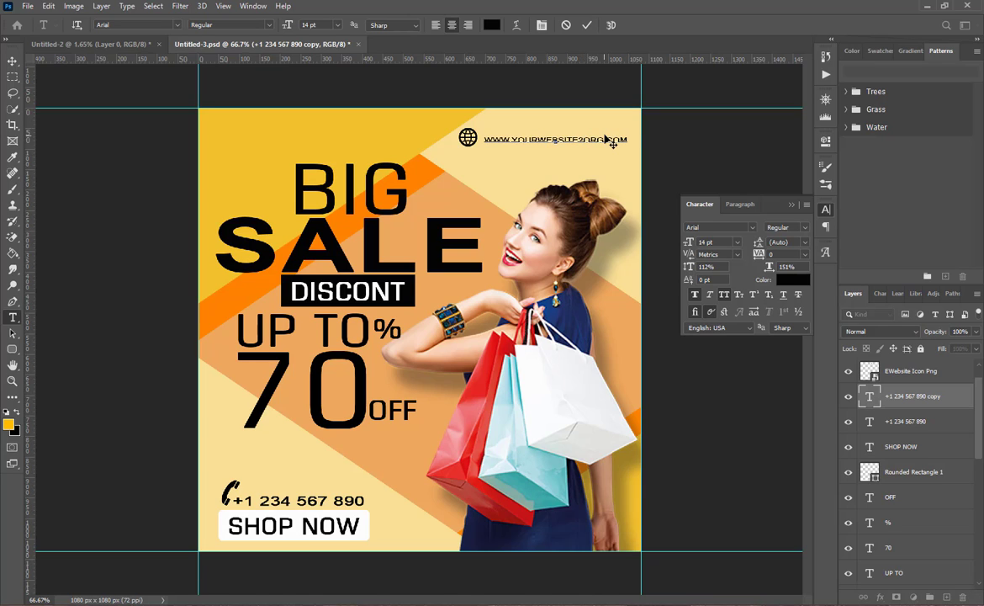
key(BackSpace)
text(.)
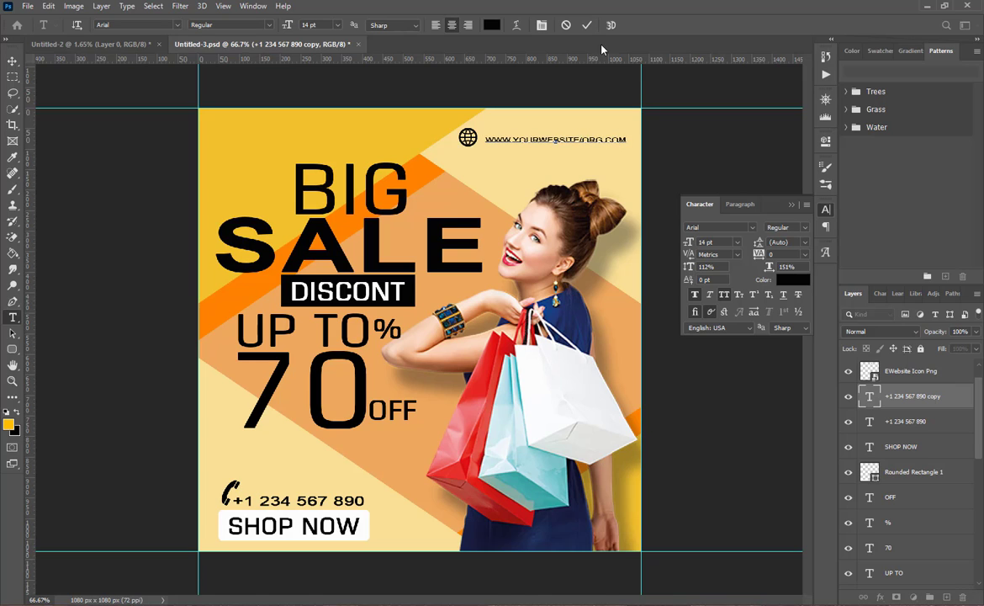
click(586, 26)
key(v)
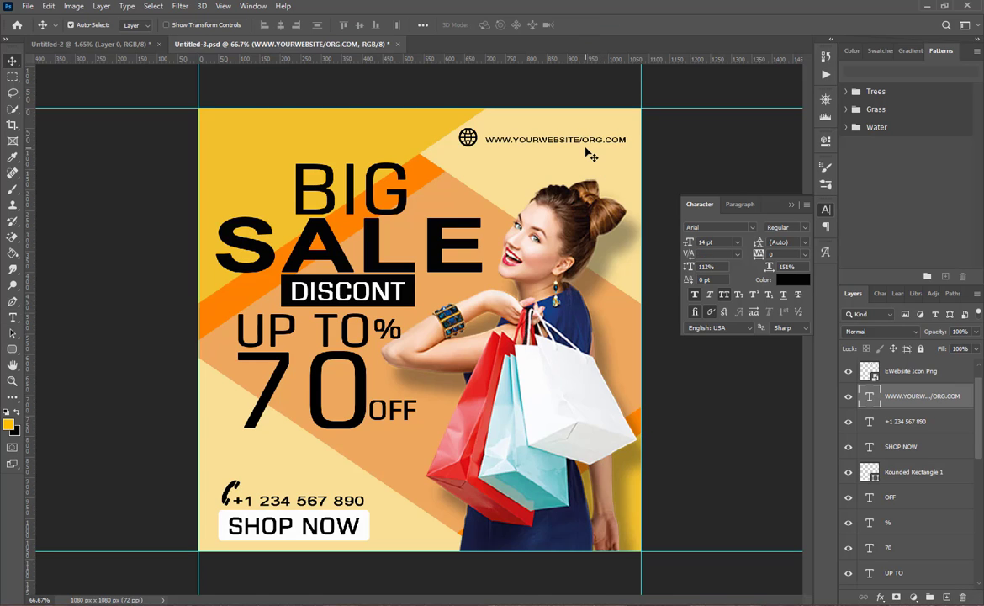
click(792, 206)
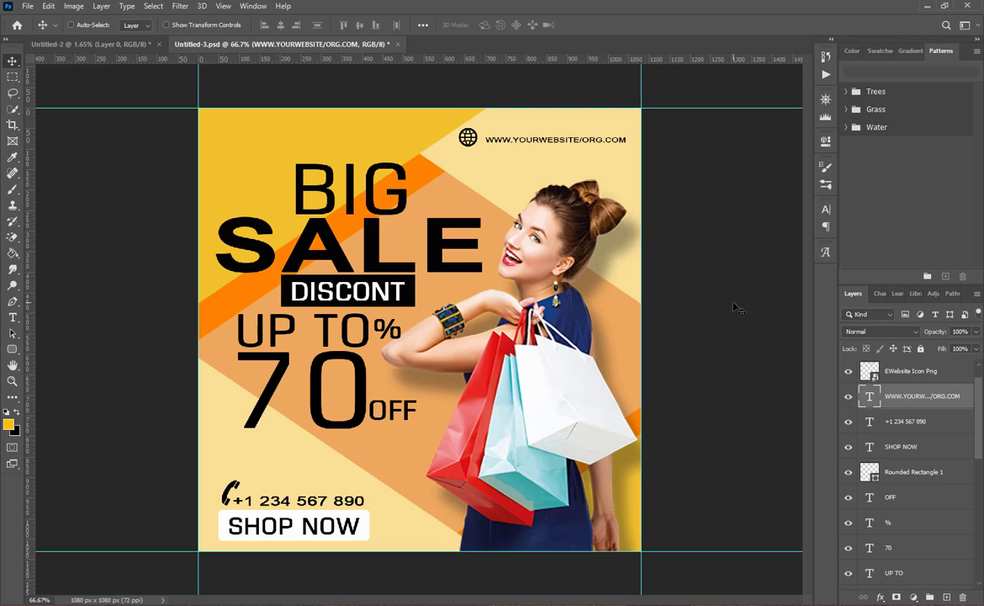
Step: Save the document and quick-export it as a PNG named Untitled-3 in the Youtube Channel folder
key(ctrl+s)
click(32, 9)
mouse_move(123, 183)
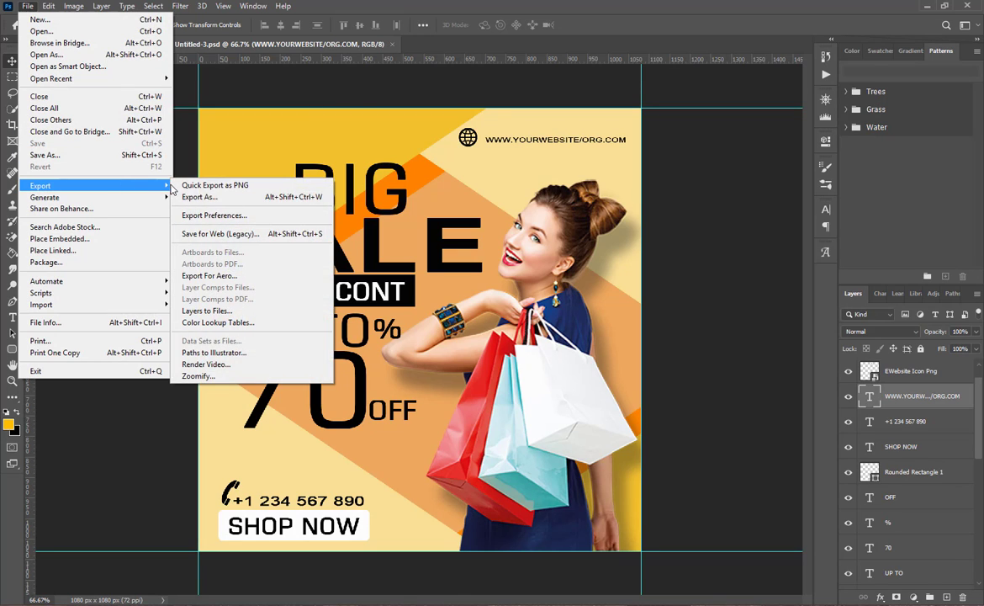
click(187, 187)
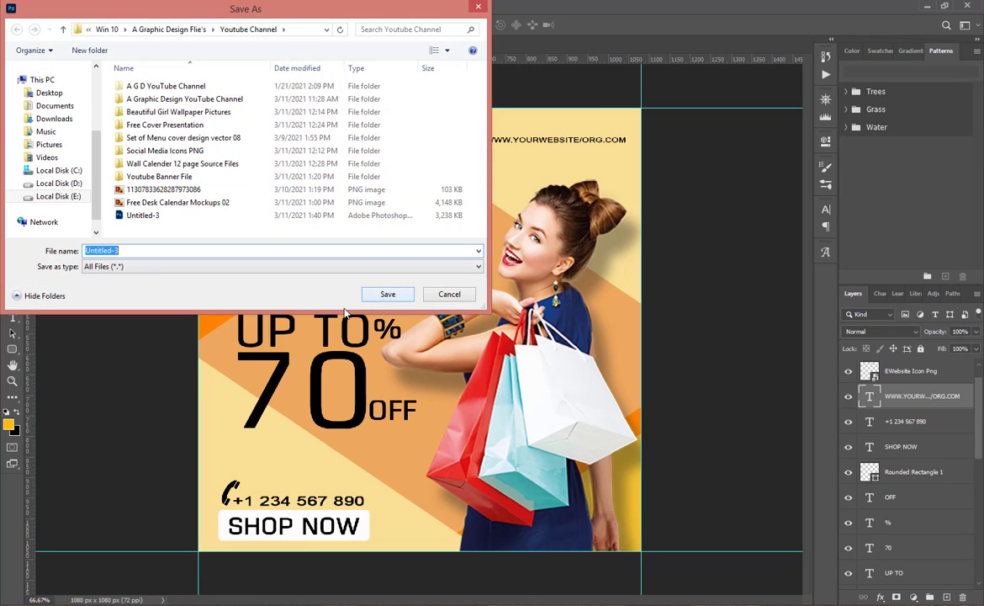
click(383, 296)
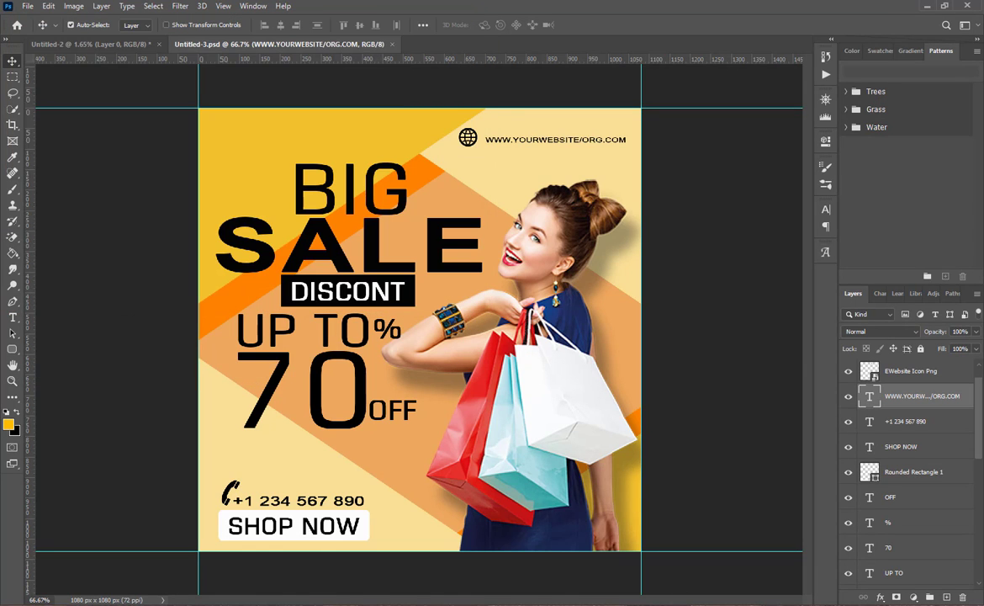